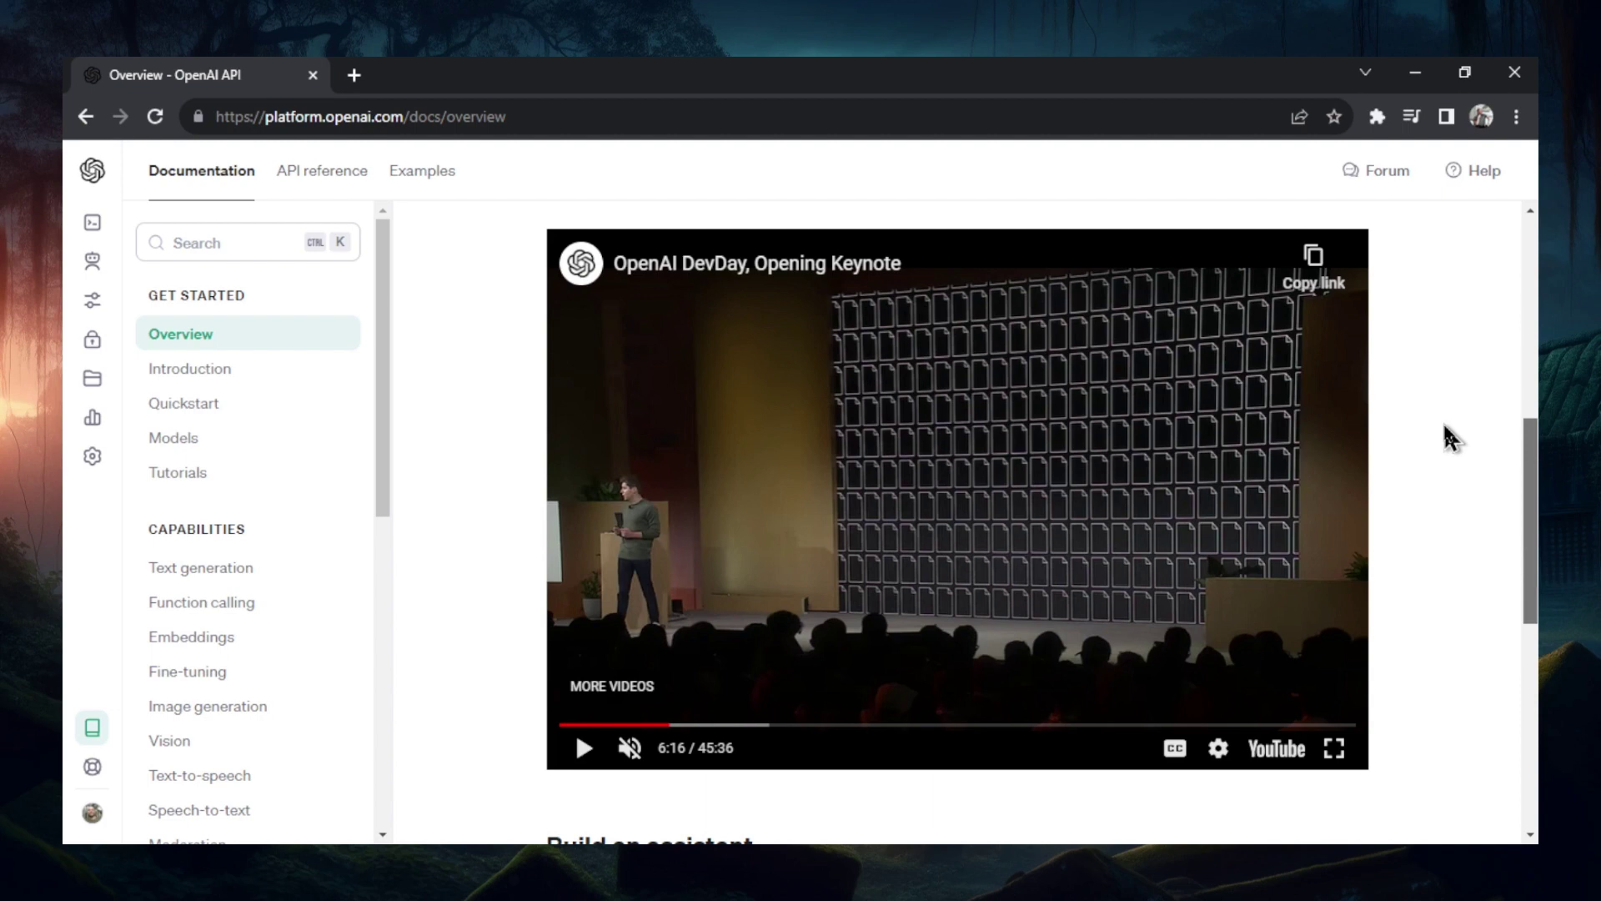
- Play the DevDay Opening Keynote video briefly and pause it at 6:16
click(913, 579)
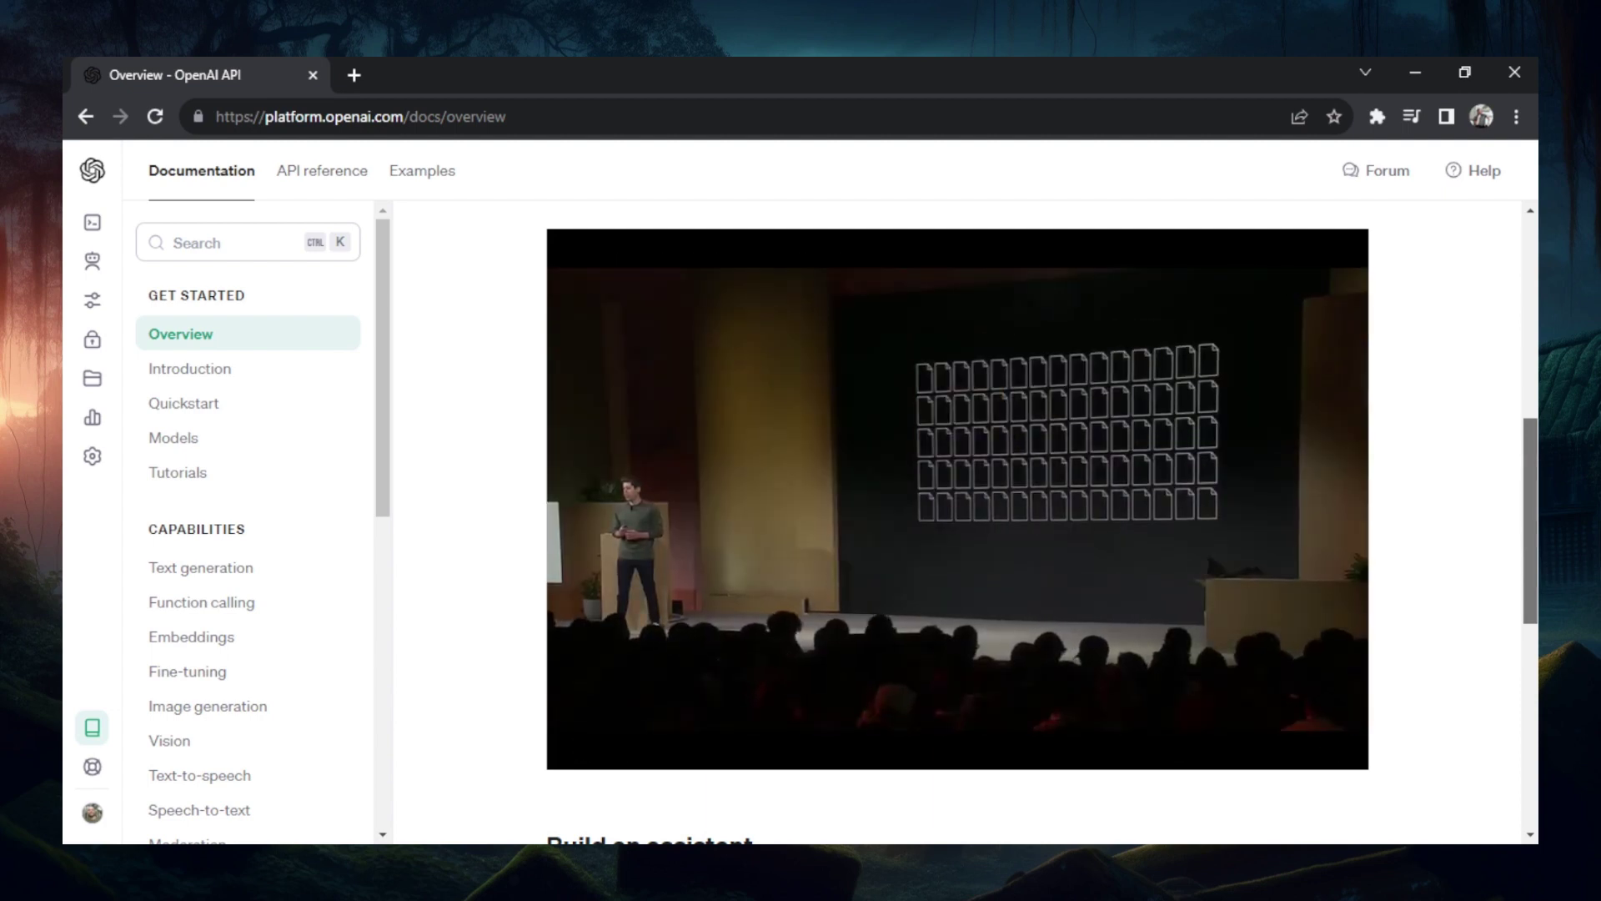
click(917, 579)
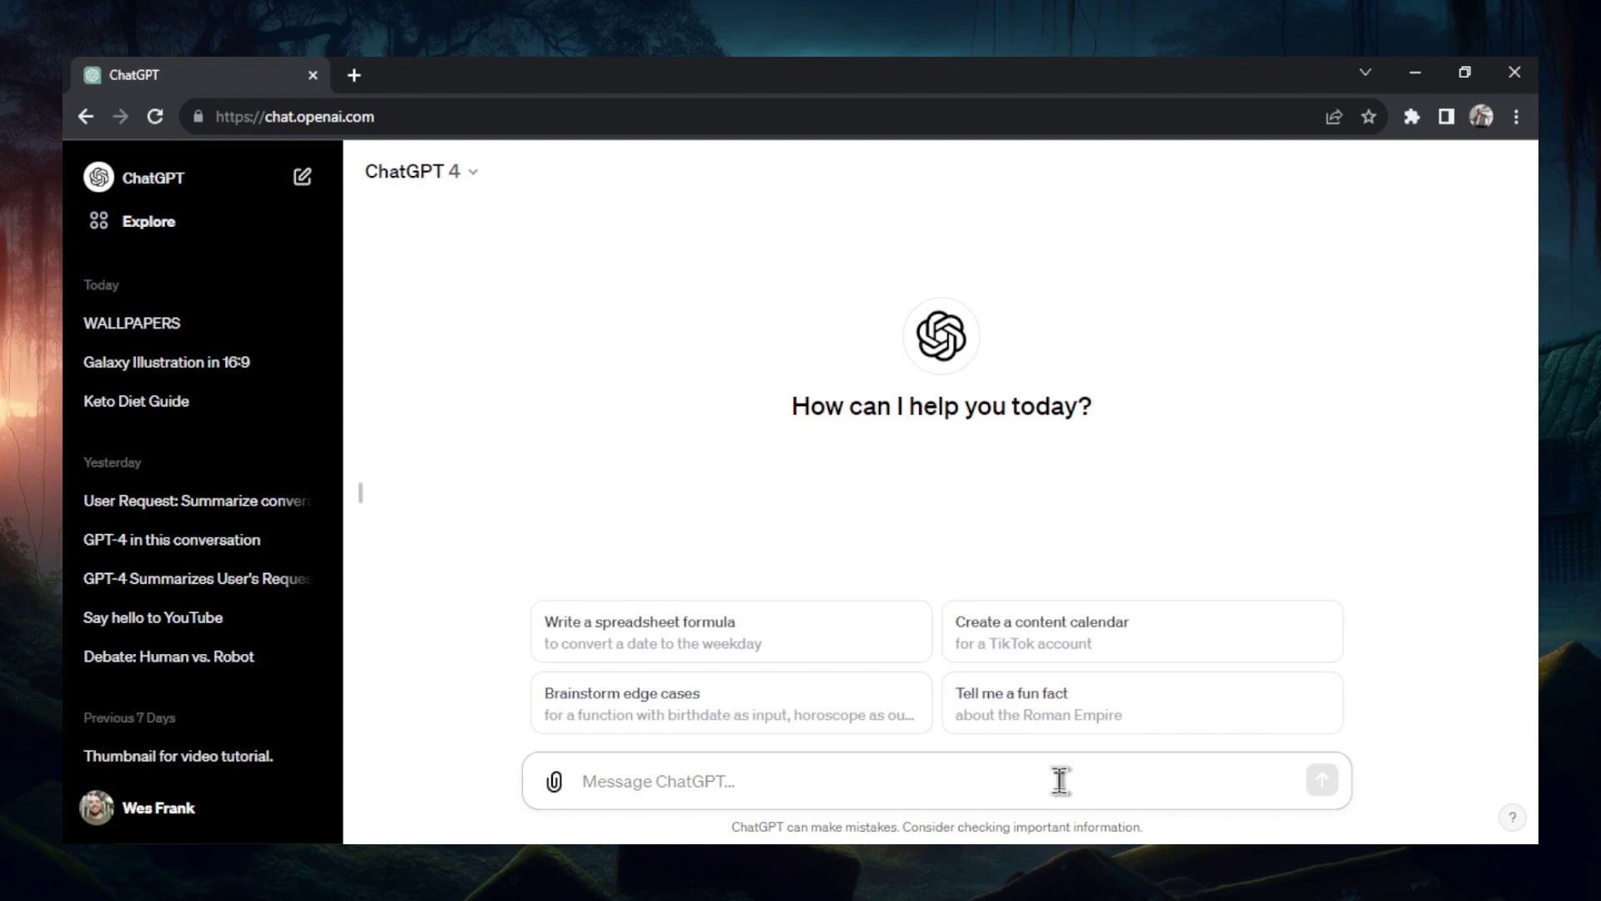
- Ask 'What is your context window?', get the ~8,000-token answer, then delete that chat
text(What is your contex)
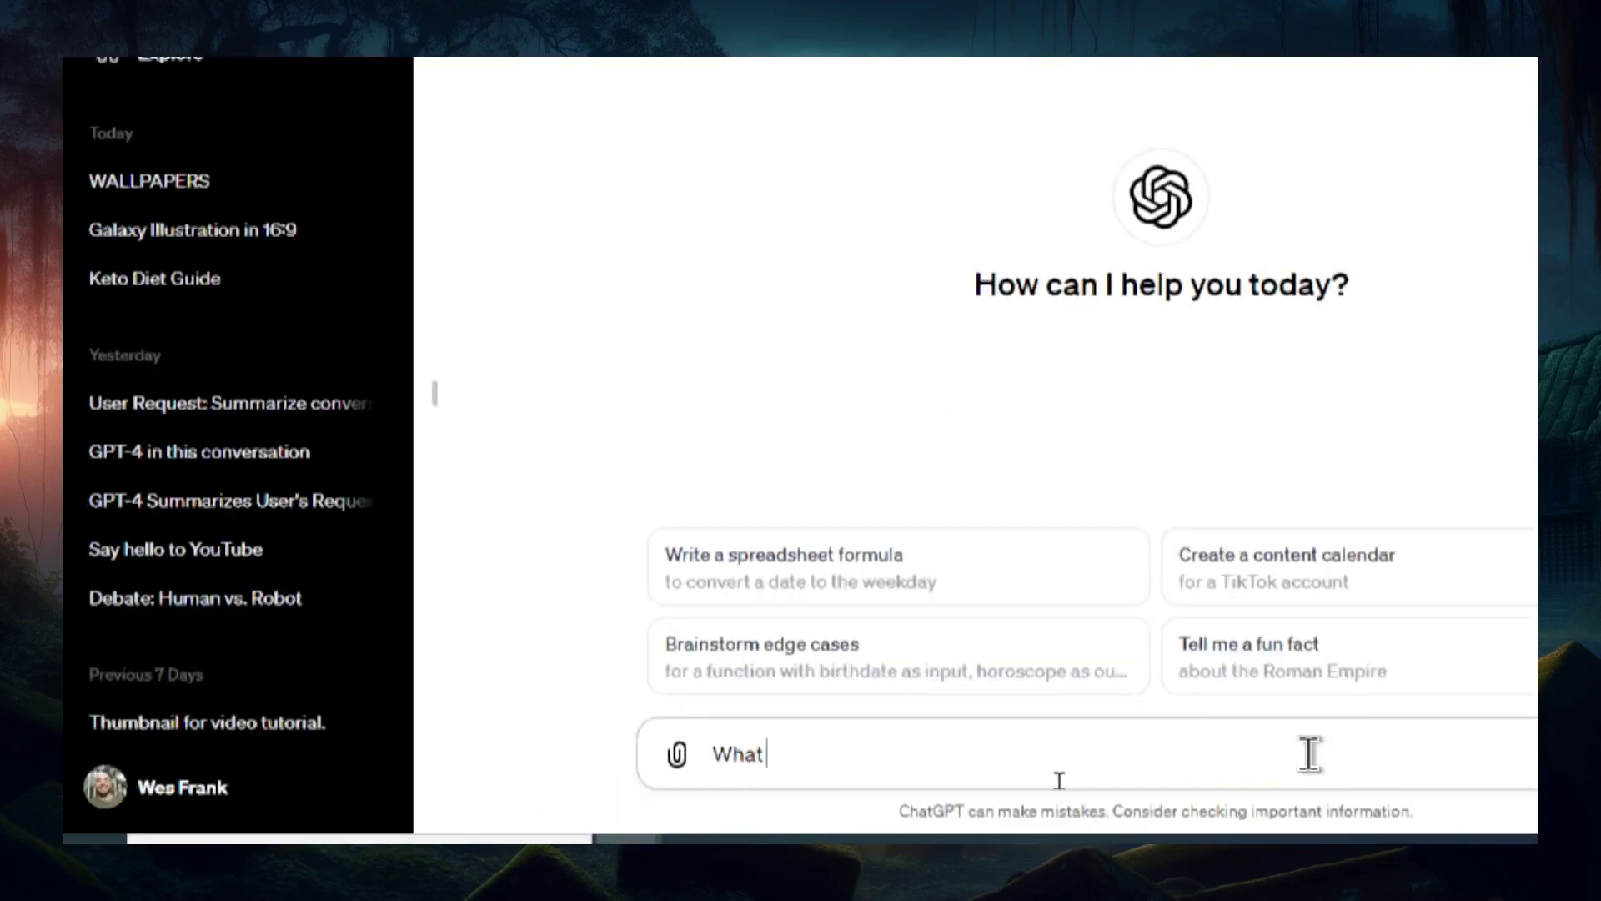
text(t window?)
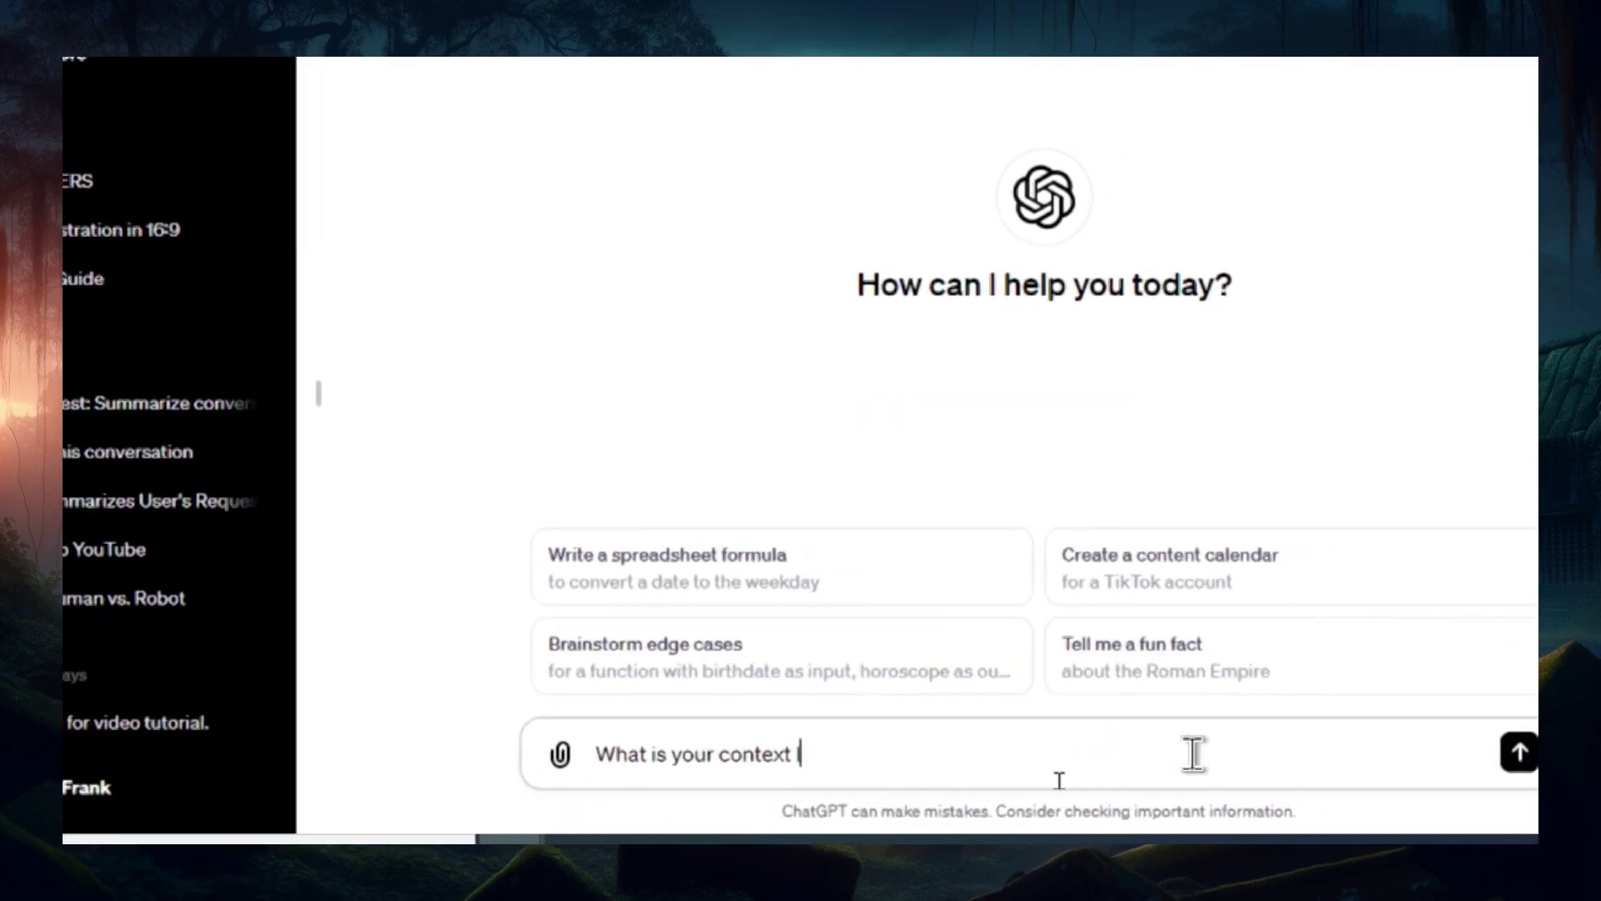
key(Return)
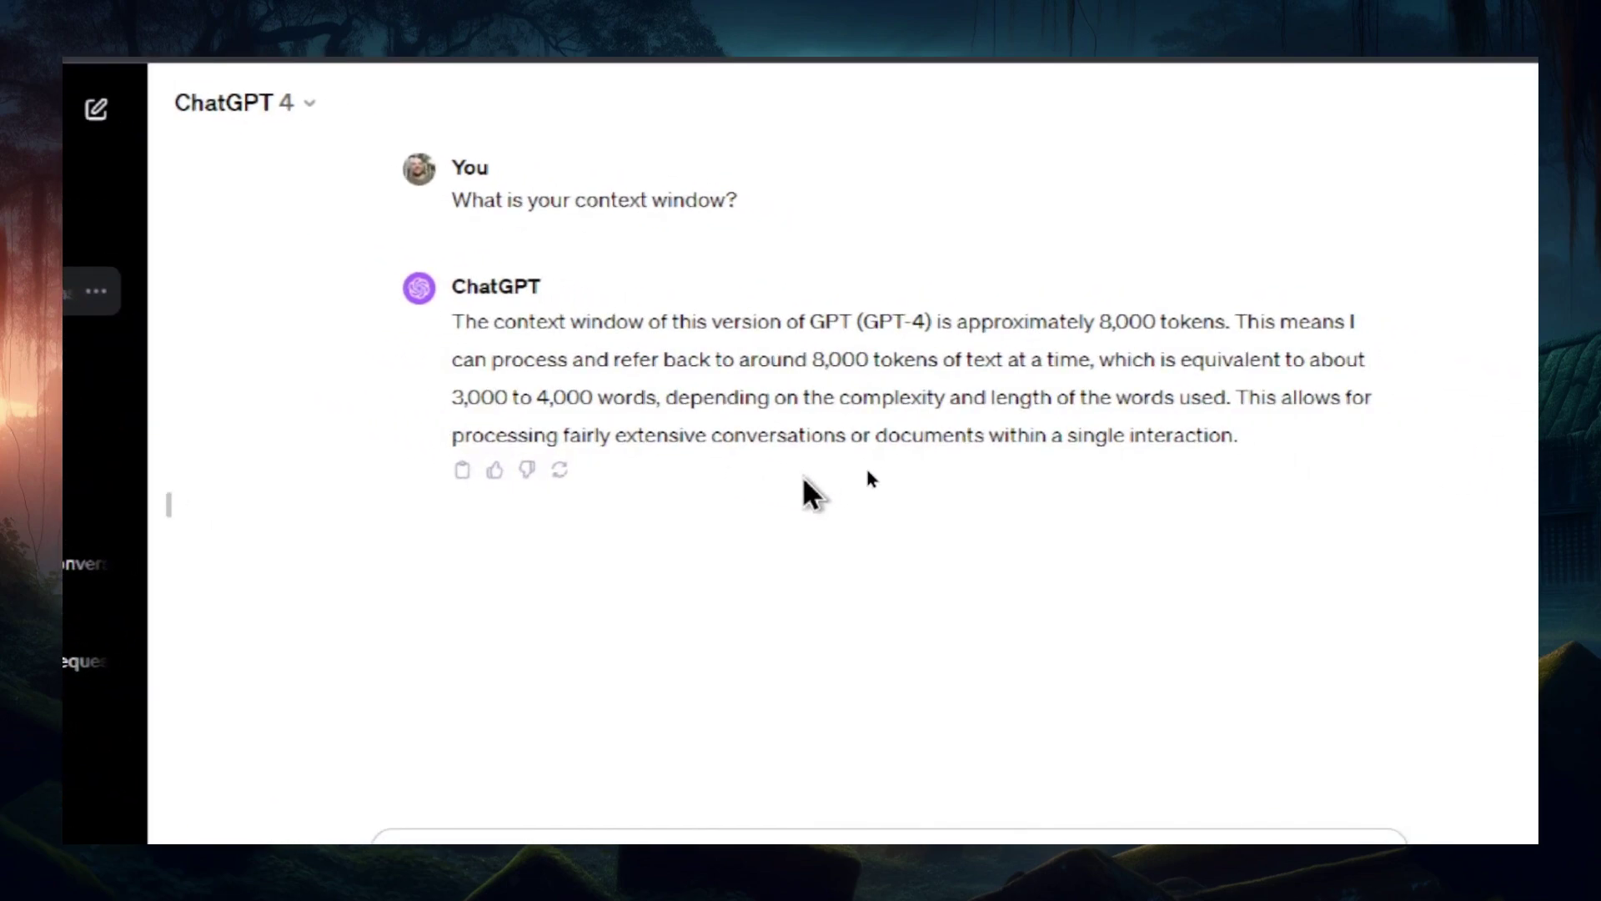
click(96, 290)
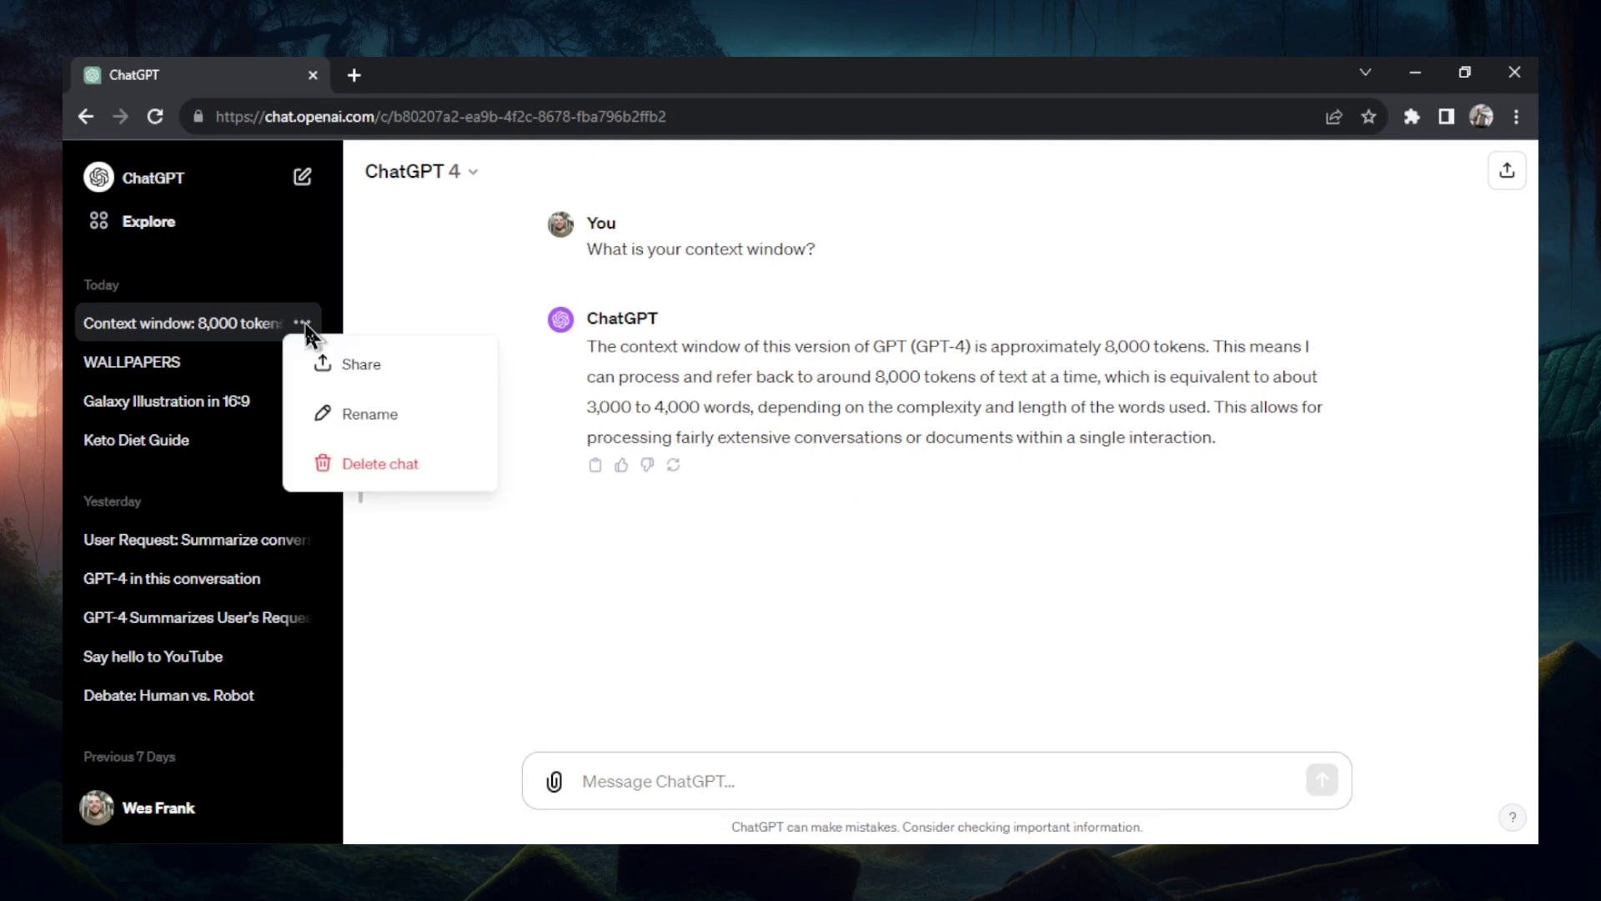
click(380, 464)
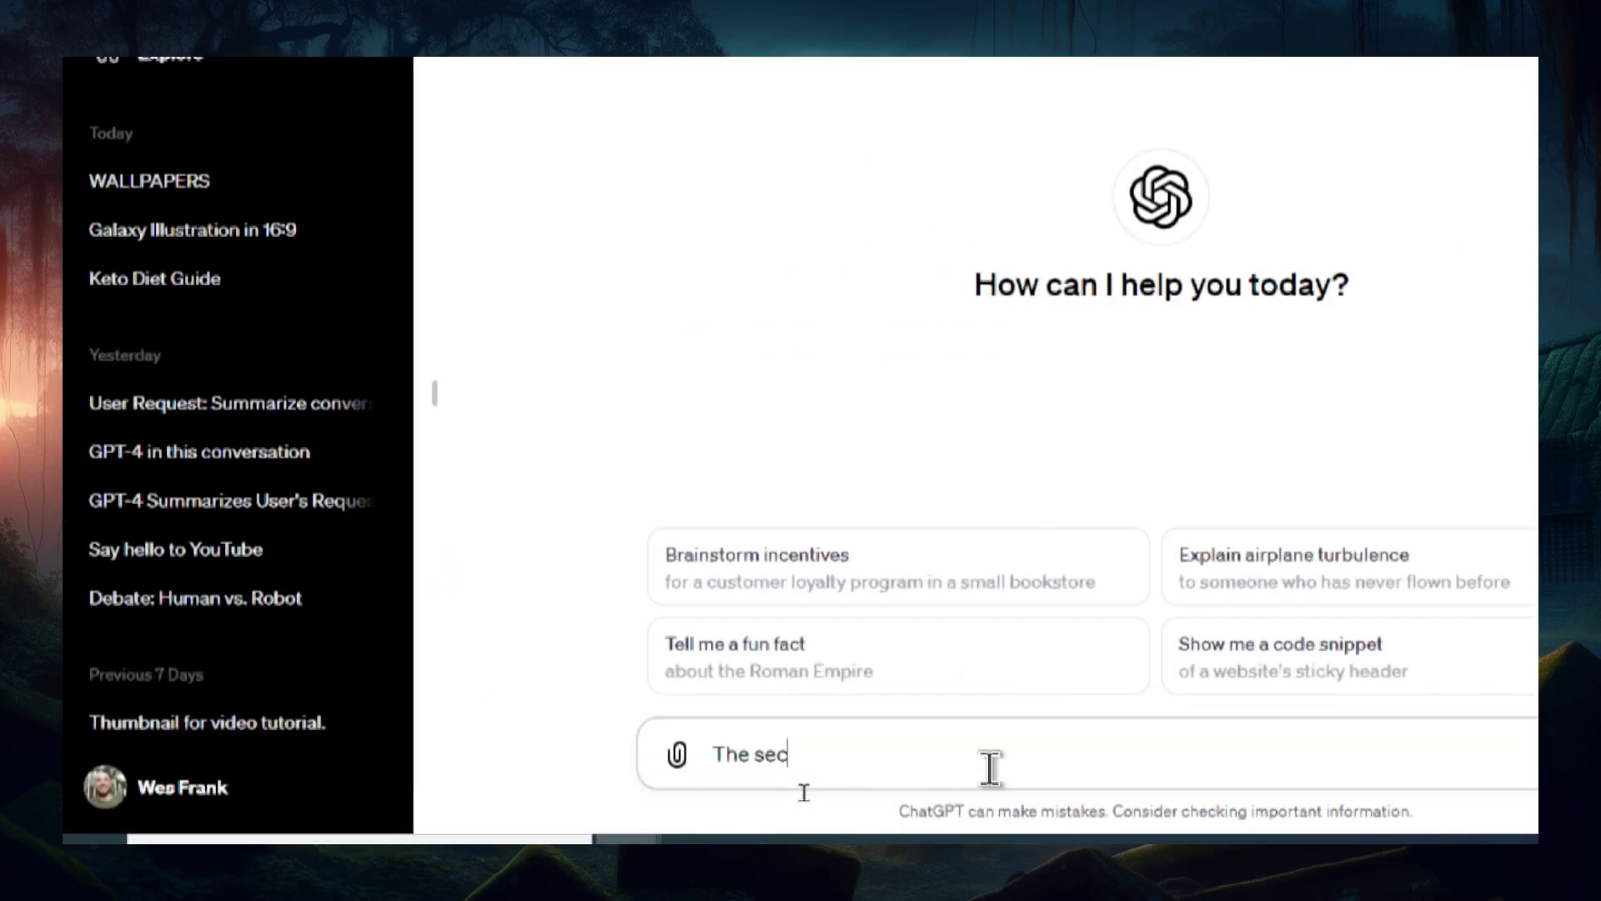
- Tell ChatGPT 'The secret code is mango. Please remember this.'
text(ret code is ma)
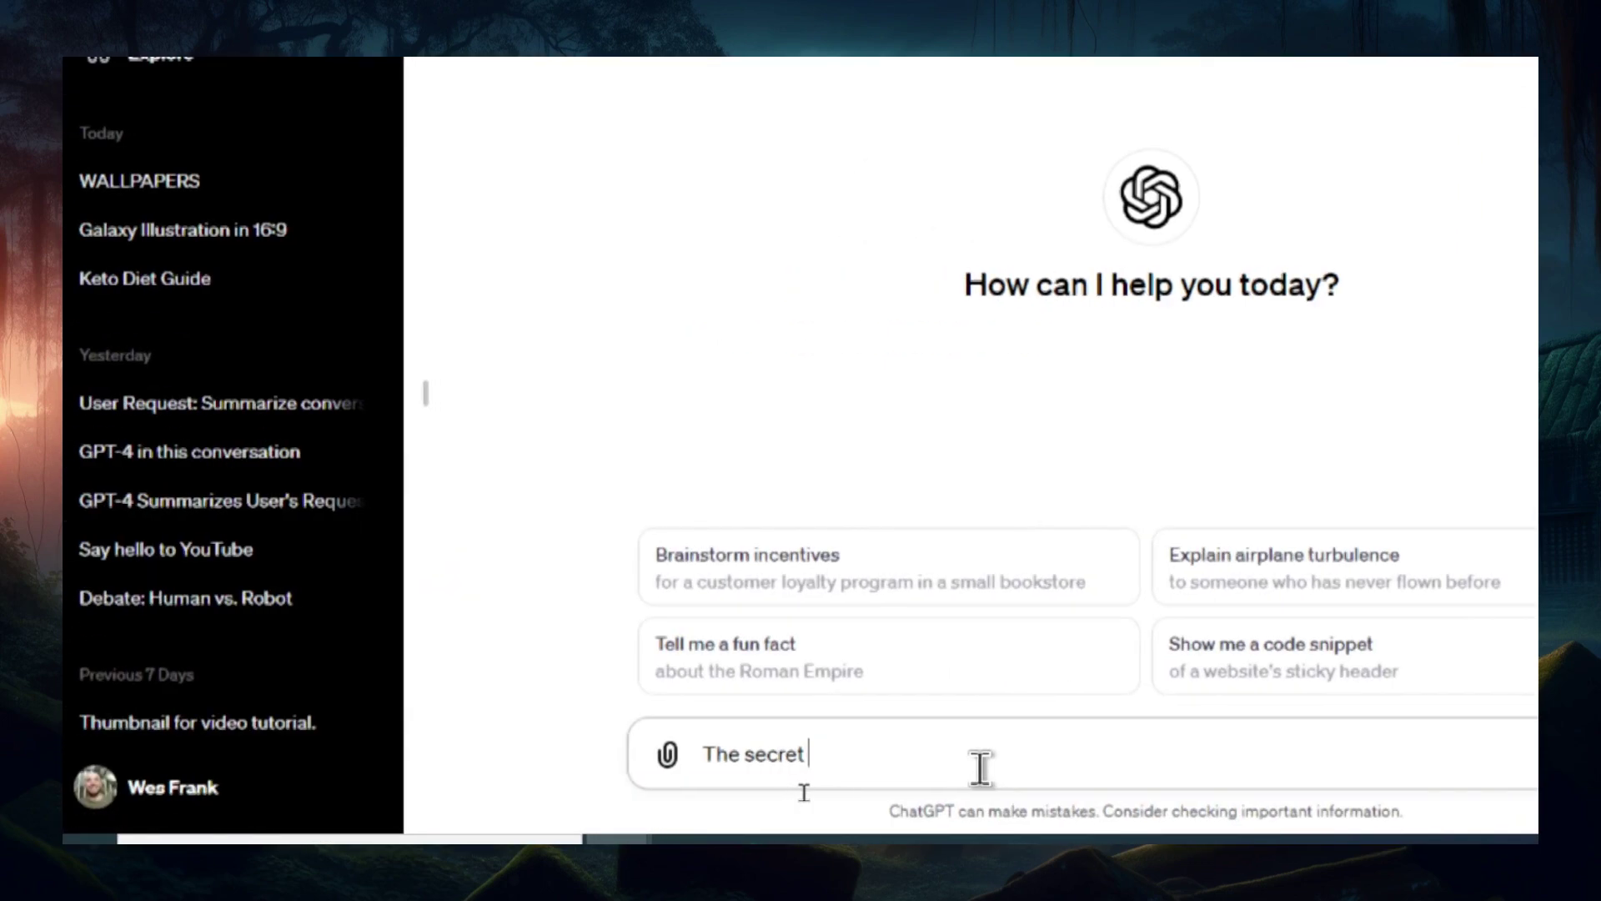
text(ngo. Please reem)
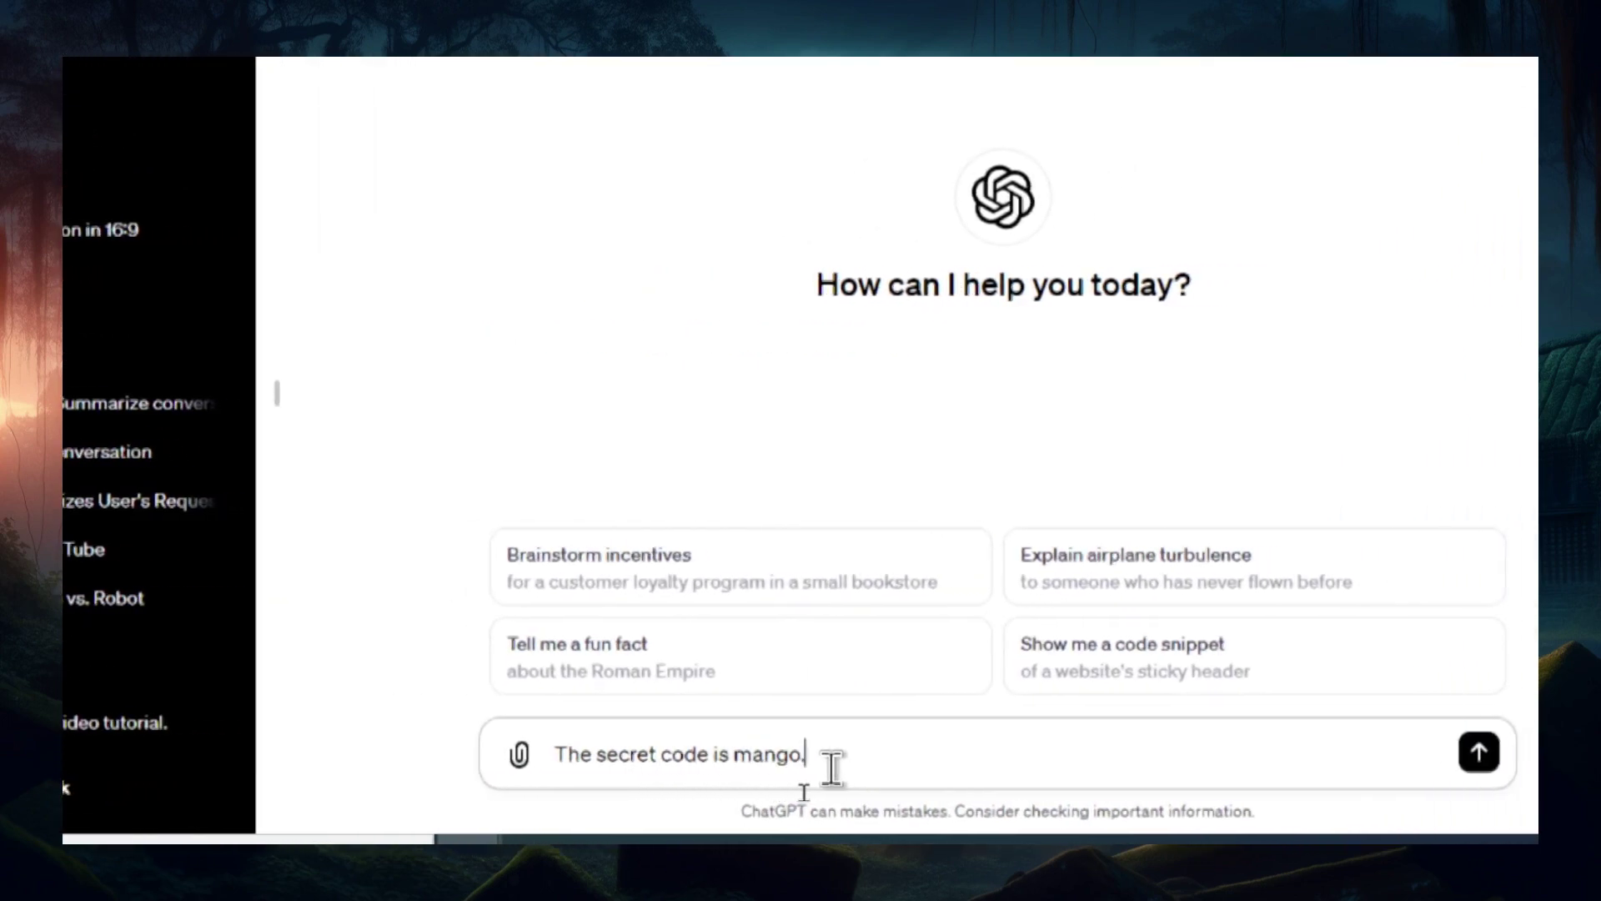
key(BackSpace)
key(BackSpace)
text(member t)
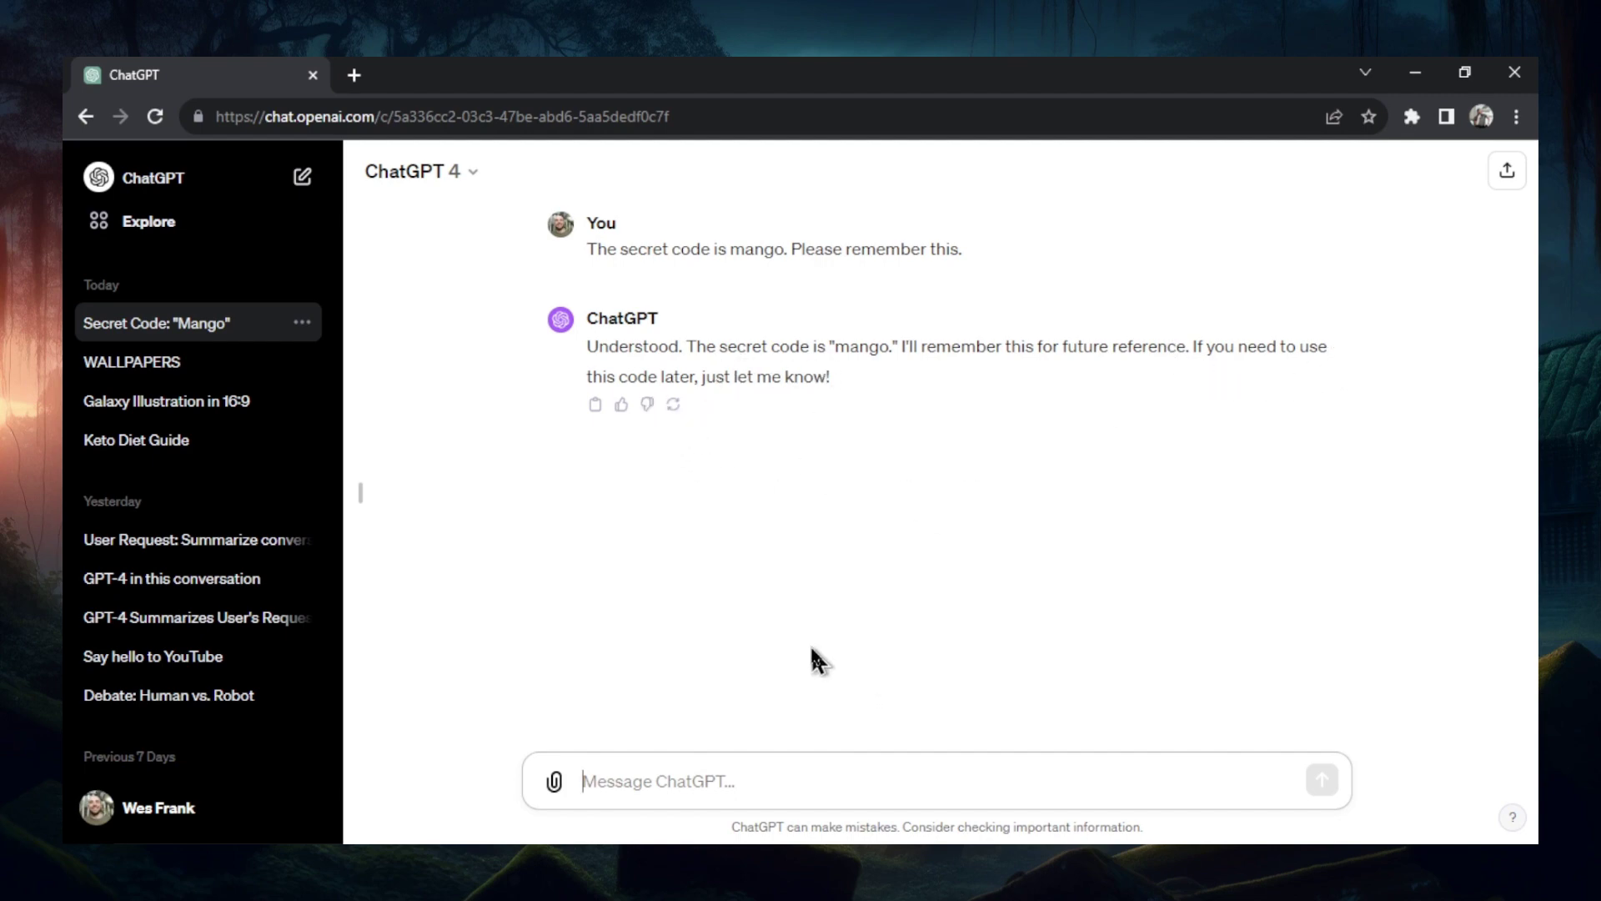
- Open Wikipedia in a new tab and go to the Skyfall article
click(354, 75)
text(wikipedia)
key(Return)
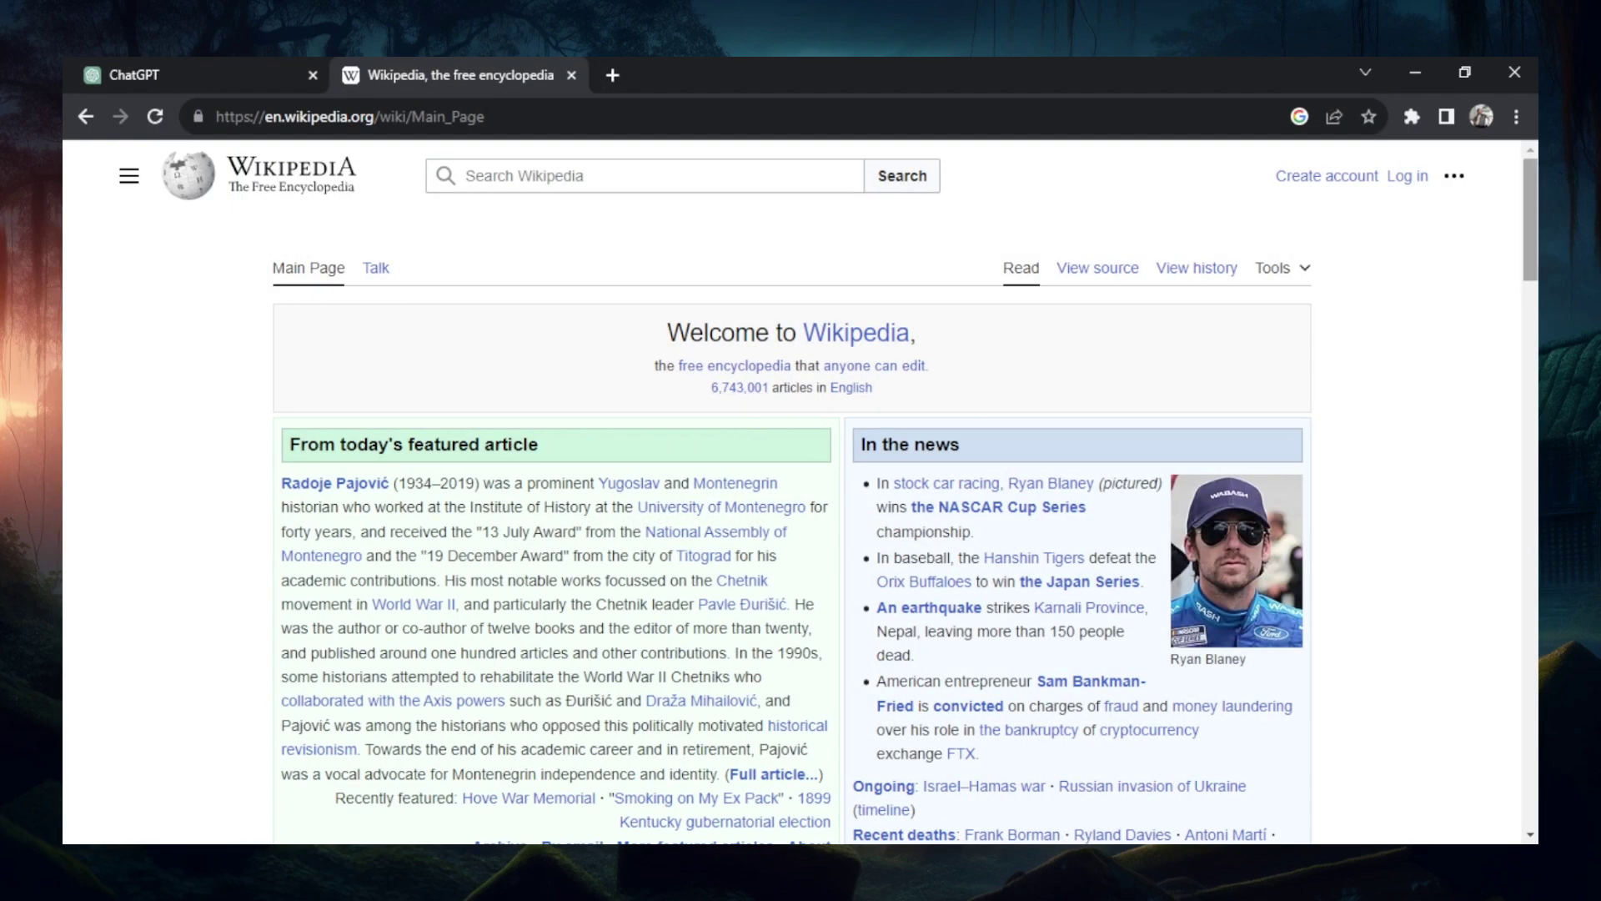
scroll(434, 500, down, 15)
click(432, 495)
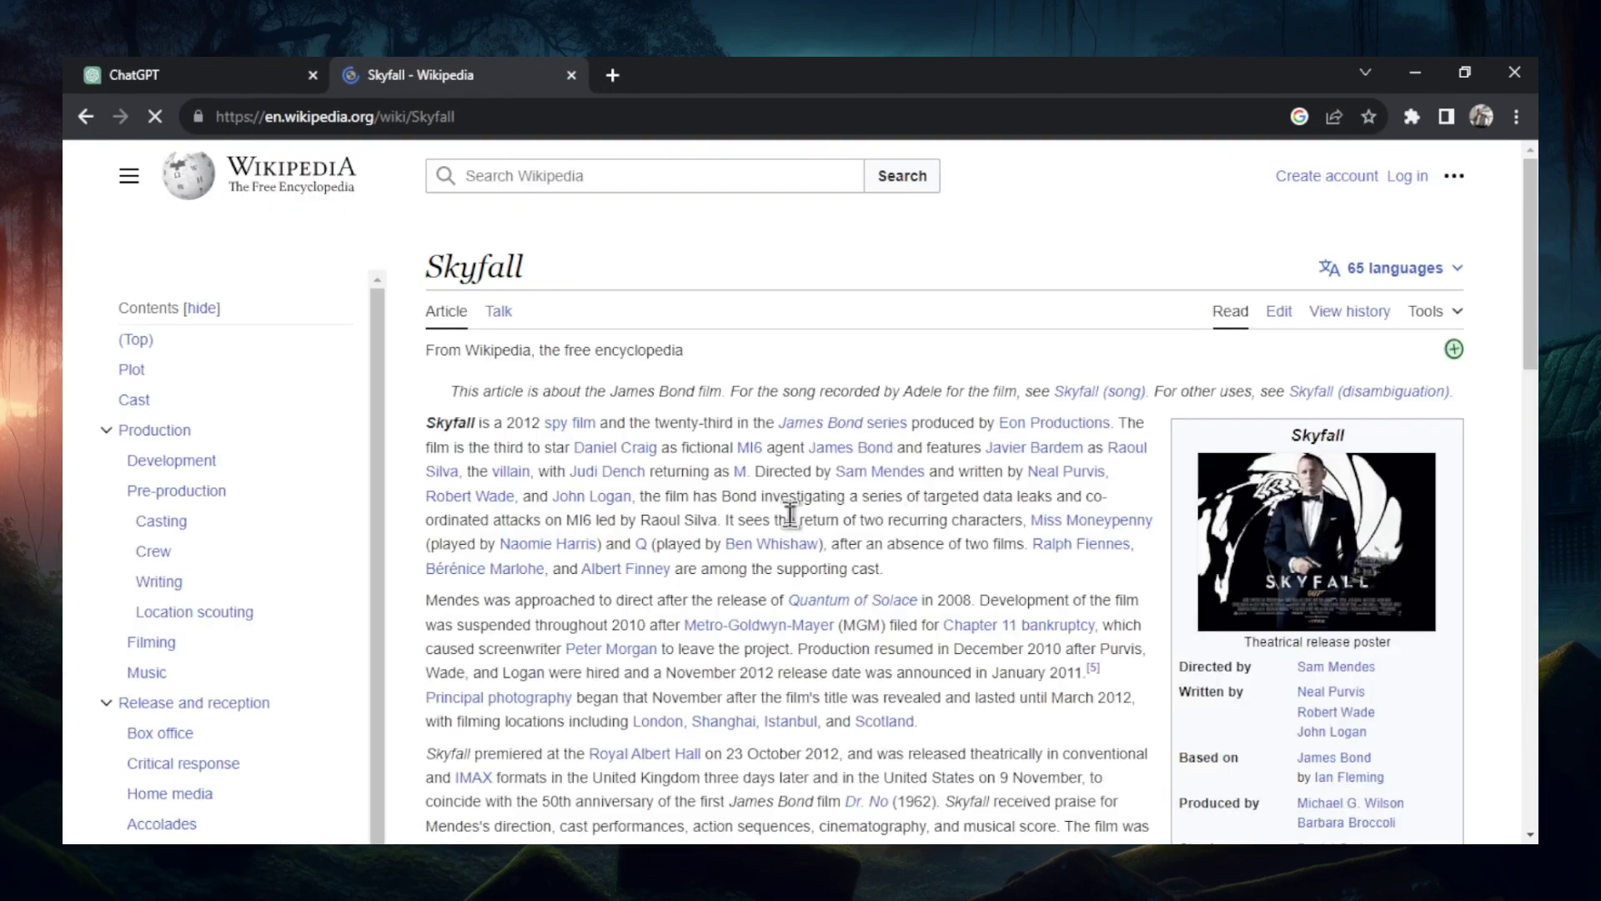
scroll(848, 464, down, 4)
- Copy the opening Skyfall article text into the ChatGPT message box
drag(427, 422, 1036, 507)
scroll(847, 459, down, 12)
scroll(821, 472, down, 5)
key(ctrl+shift+Tab)
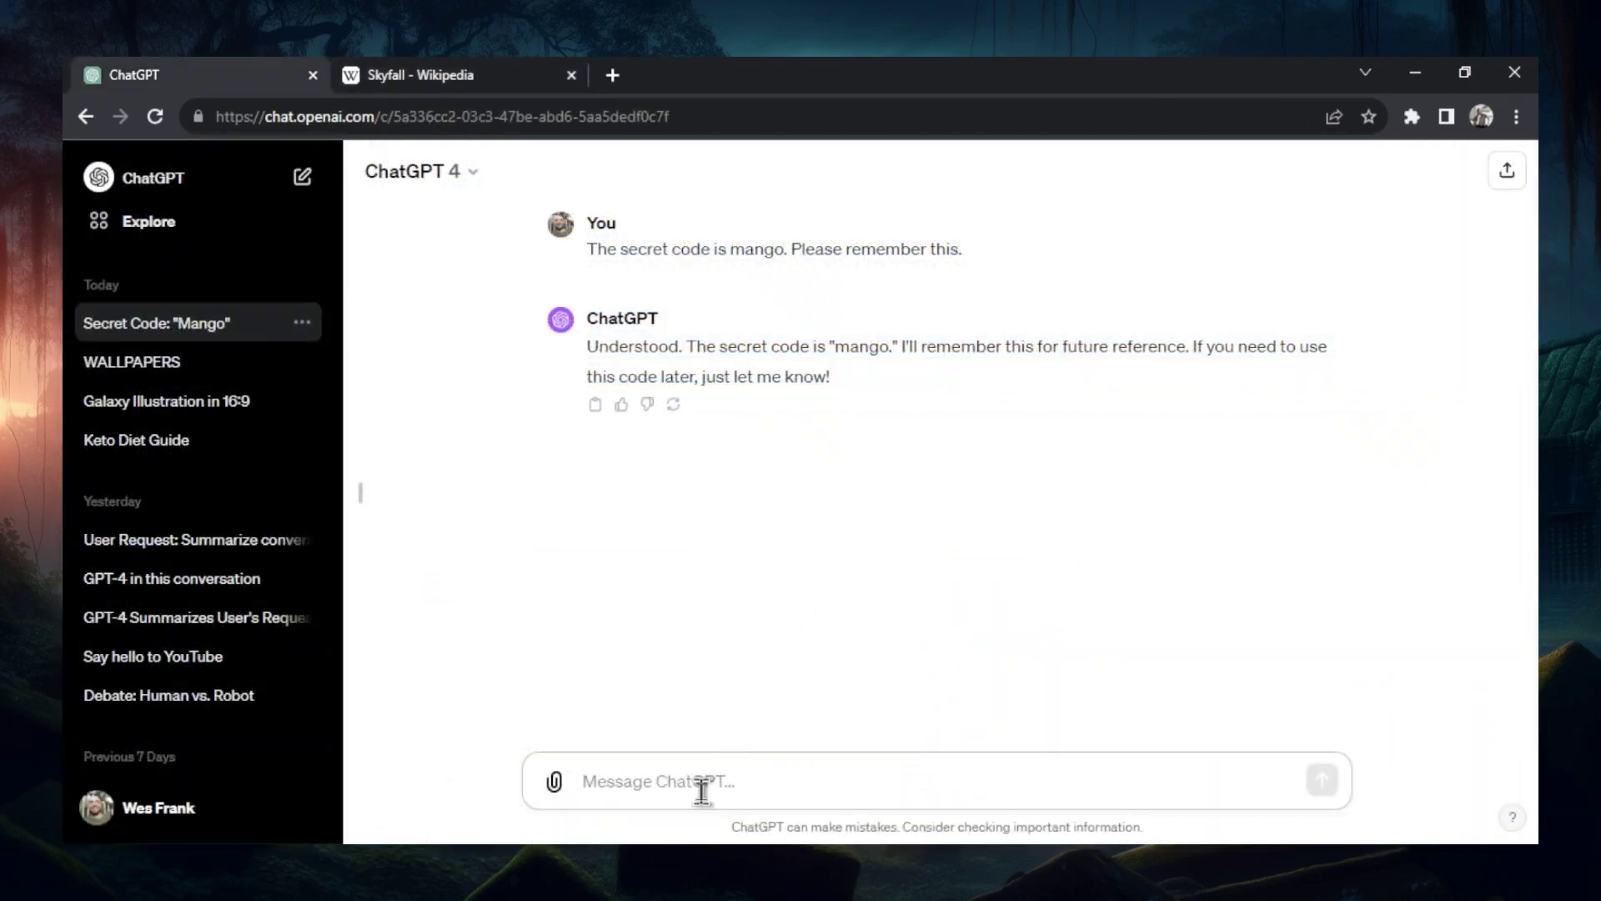
click(704, 780)
key(ctrl+v)
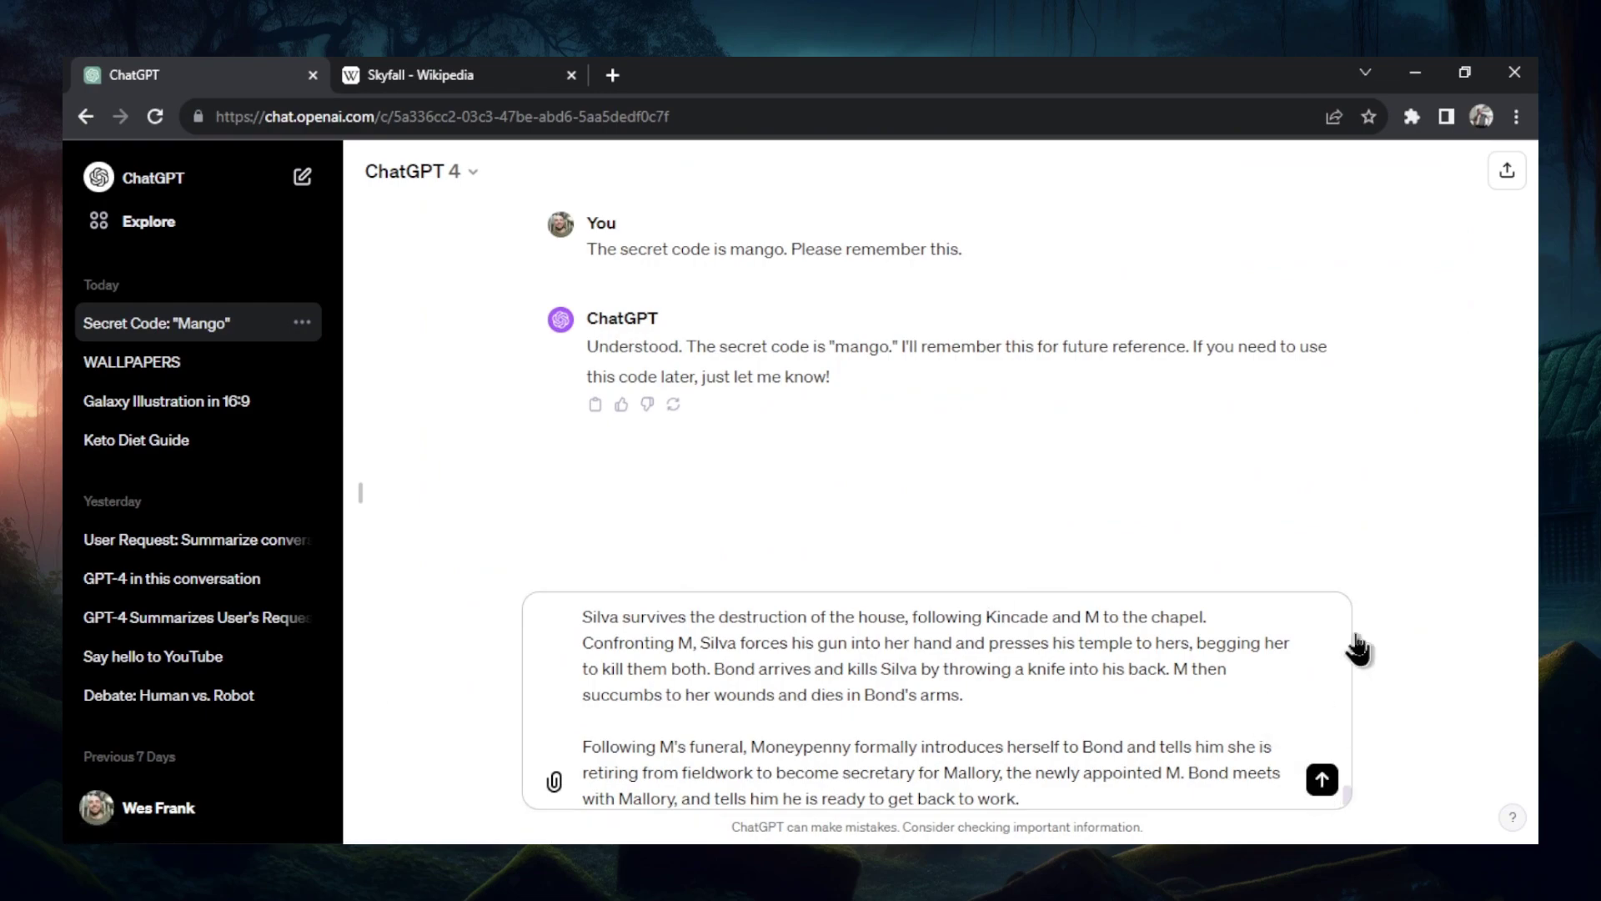
key(ctrl+Tab)
scroll(886, 465, down, 5)
- Add the Development through Crew production text to the message
drag(423, 264, 888, 658)
scroll(888, 658, down, 10)
key(ctrl+Tab)
click(830, 775)
key(ctrl+v)
key(ctrl+Tab)
- Append the Writing through Filming text and send the assembled Skyfall message
drag(425, 250, 1076, 834)
scroll(1013, 621, down, 3)
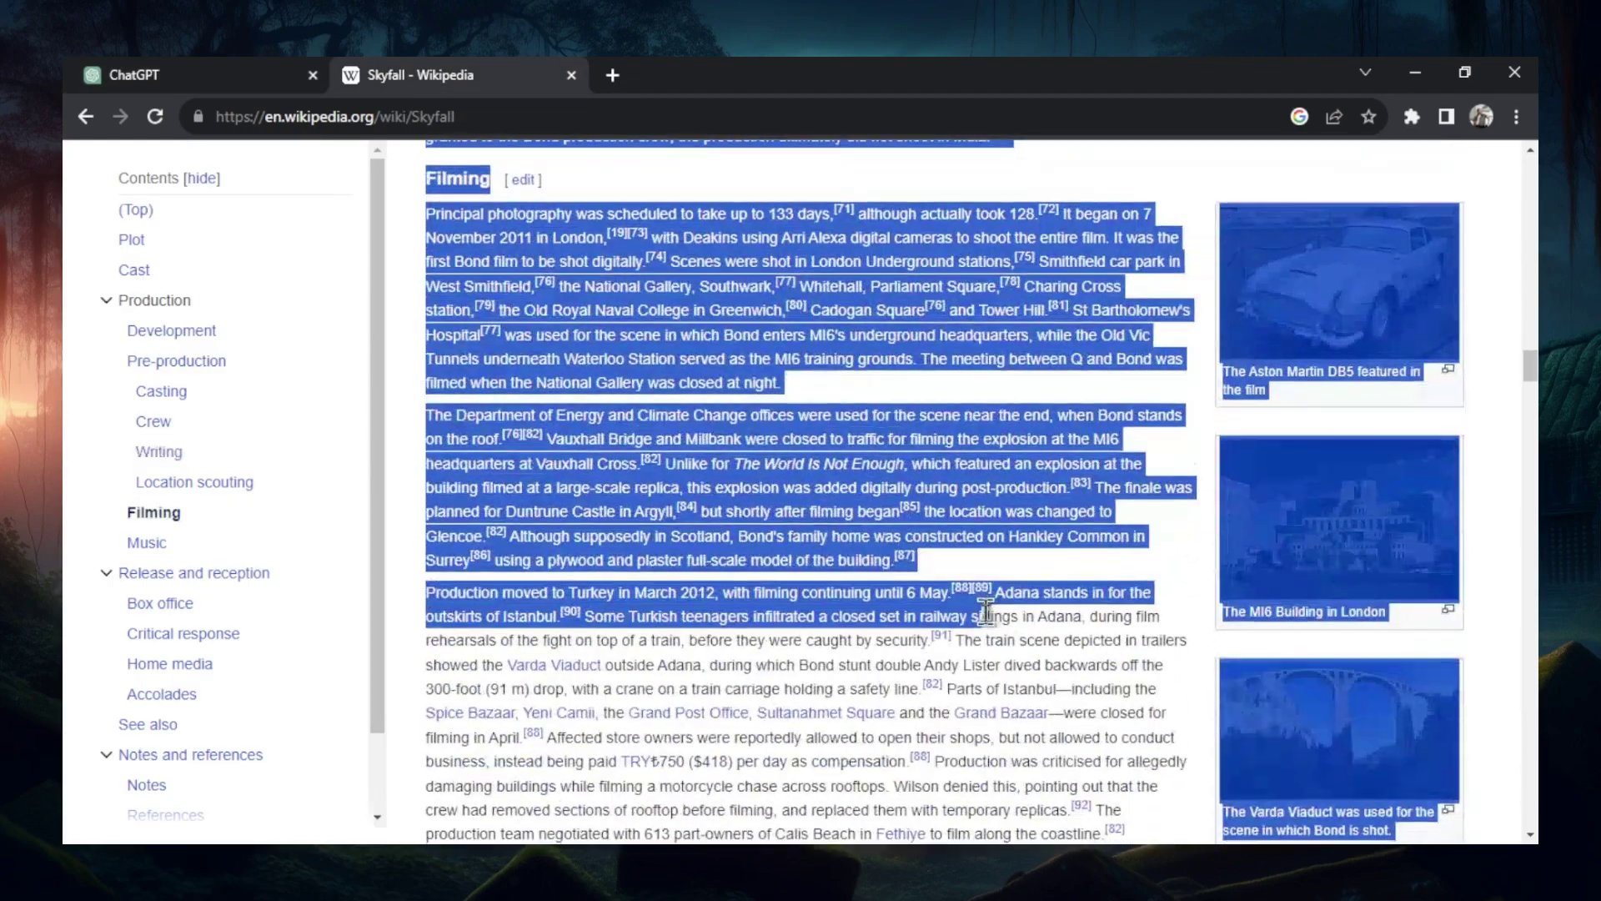
key(ctrl+c)
key(ctrl+Tab)
key(ctrl+v)
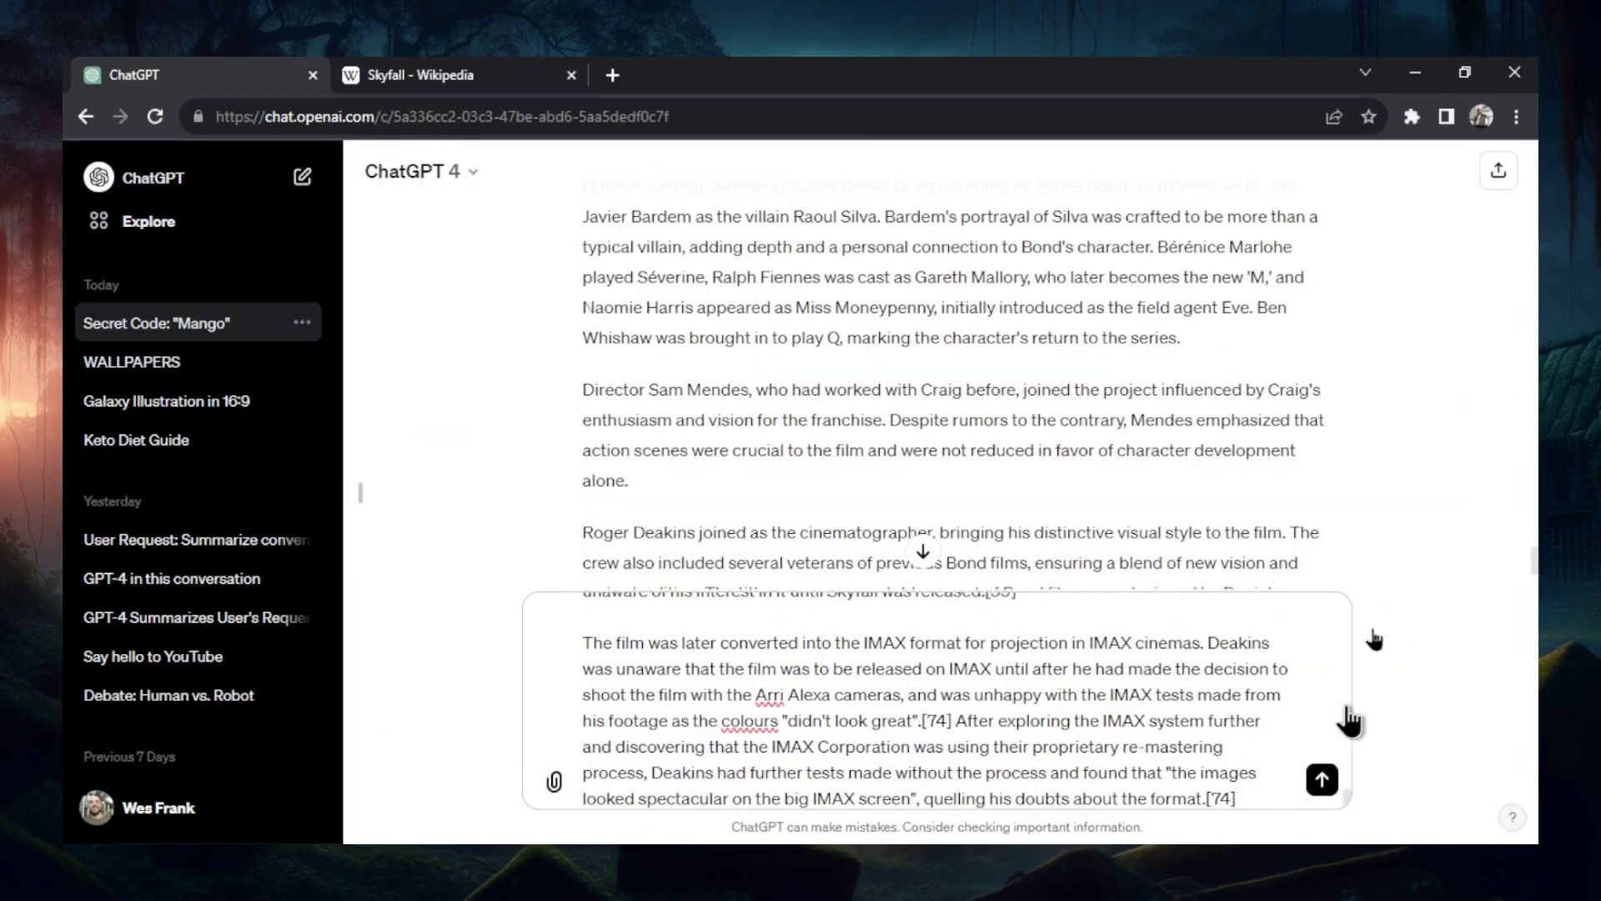
click(1322, 777)
click(613, 75)
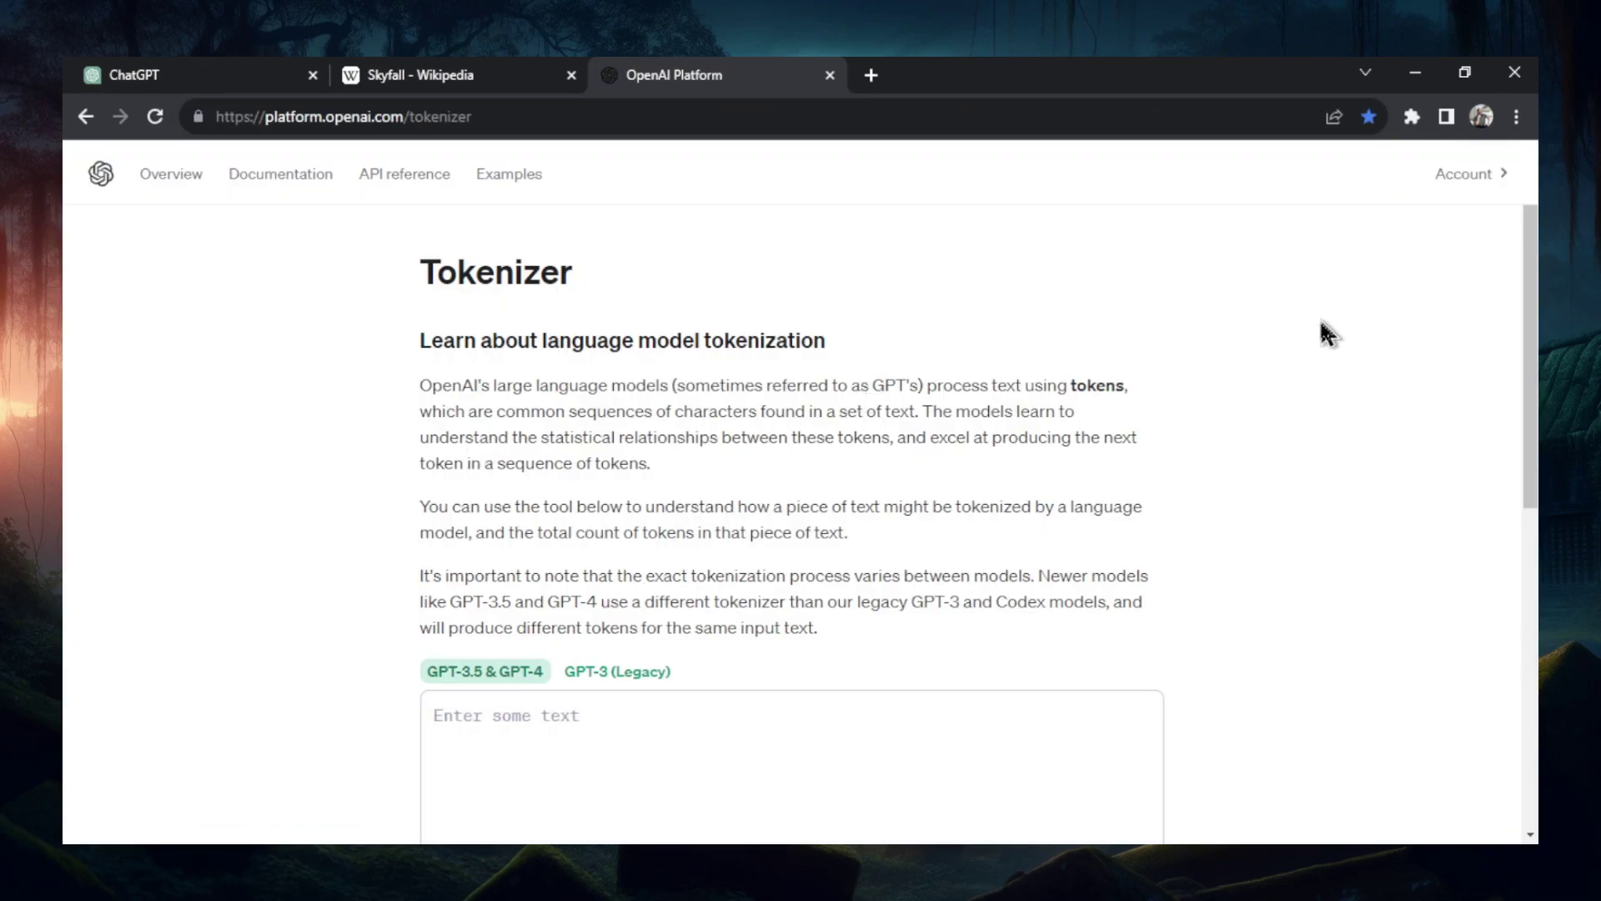
- Select the pasted Skyfall message and ChatGPT's production summary reply in the chat
scroll(915, 682, down, 4)
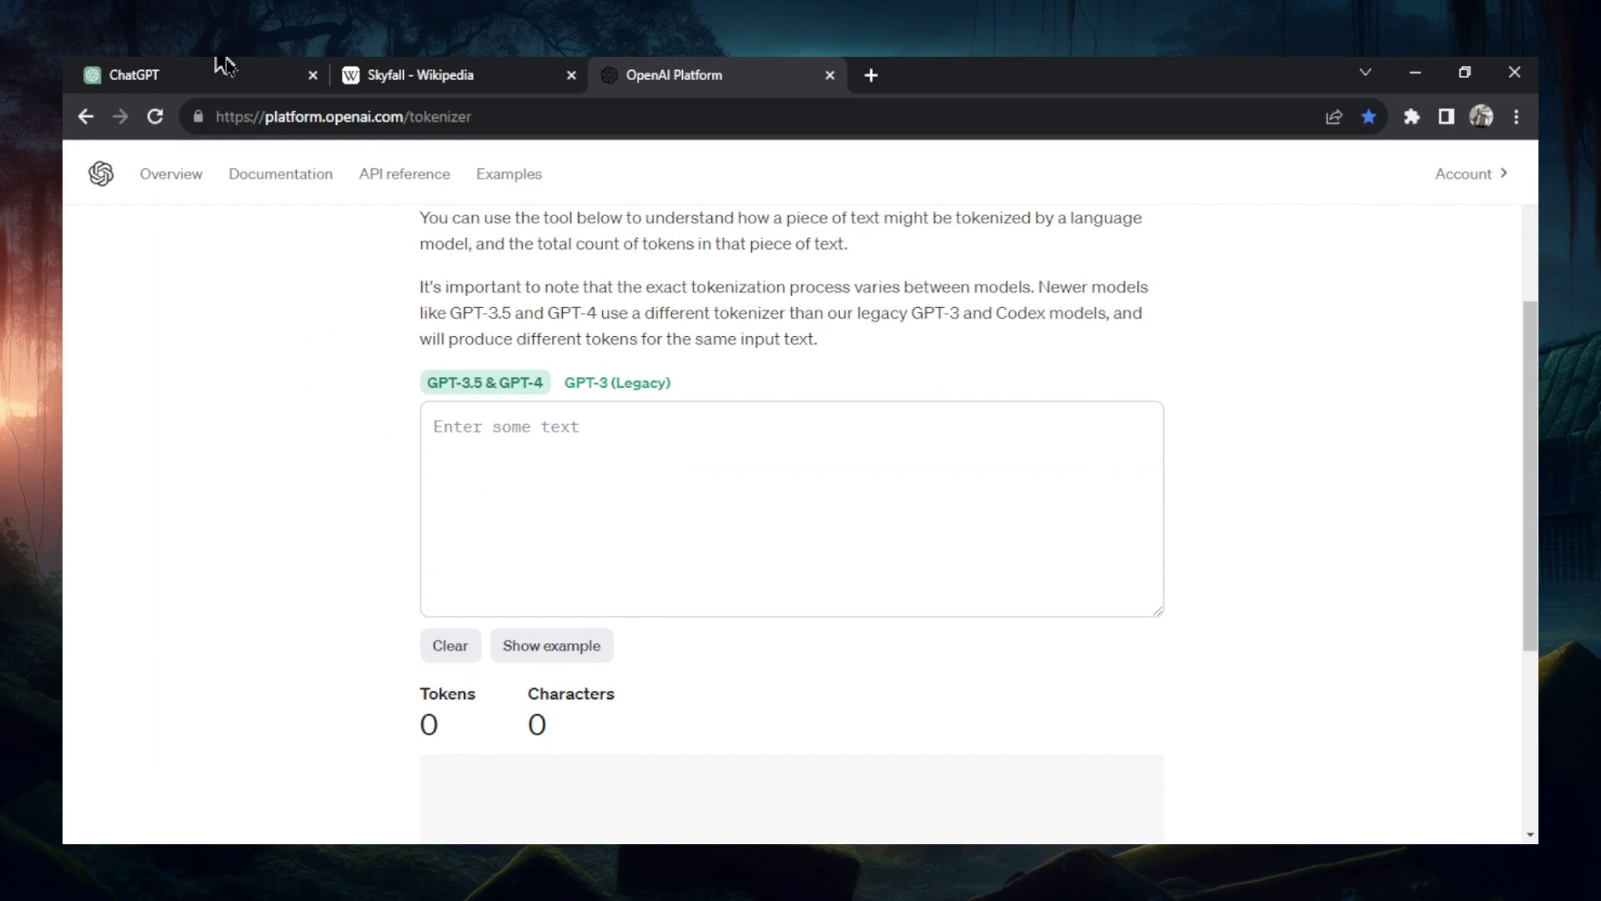
click(225, 74)
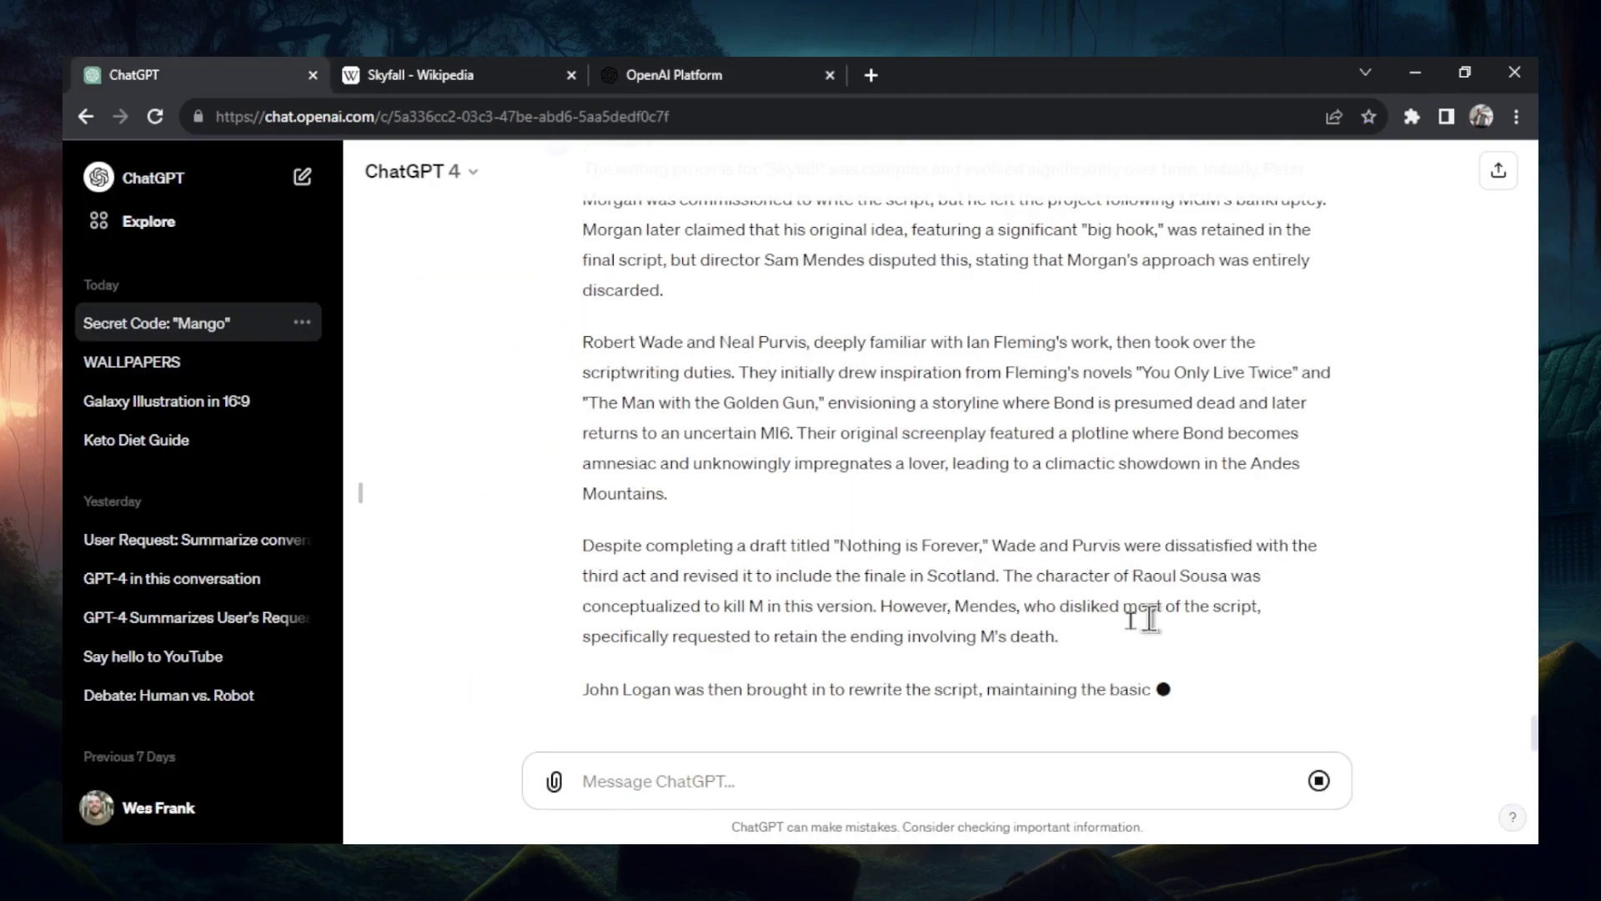
drag(884, 665, 600, 150)
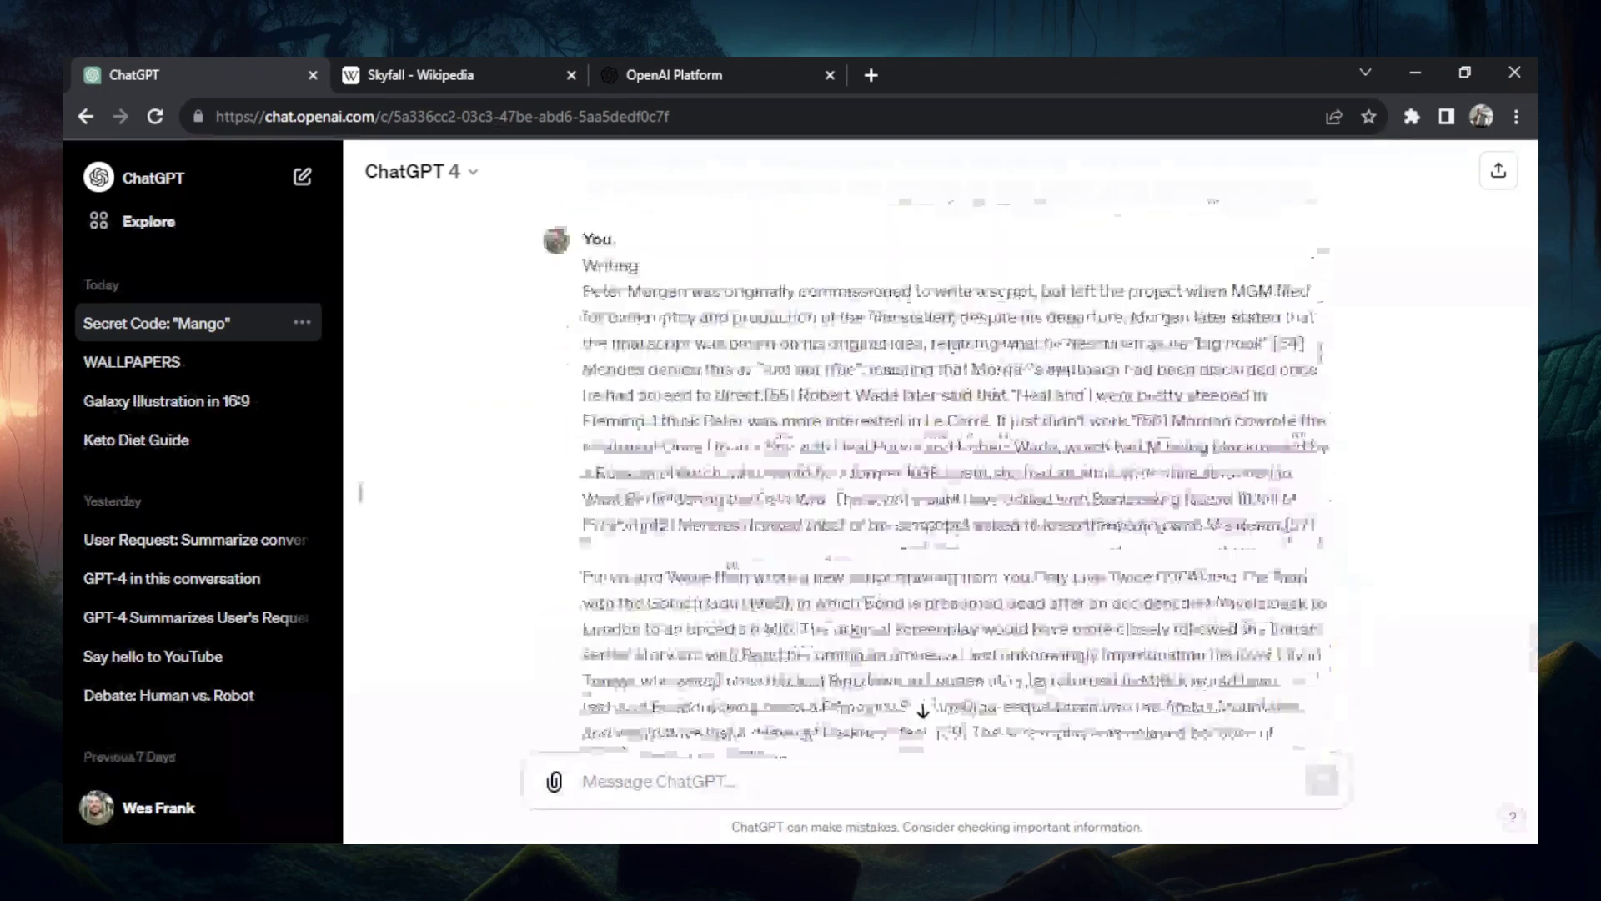
scroll(739, 477, up, 10)
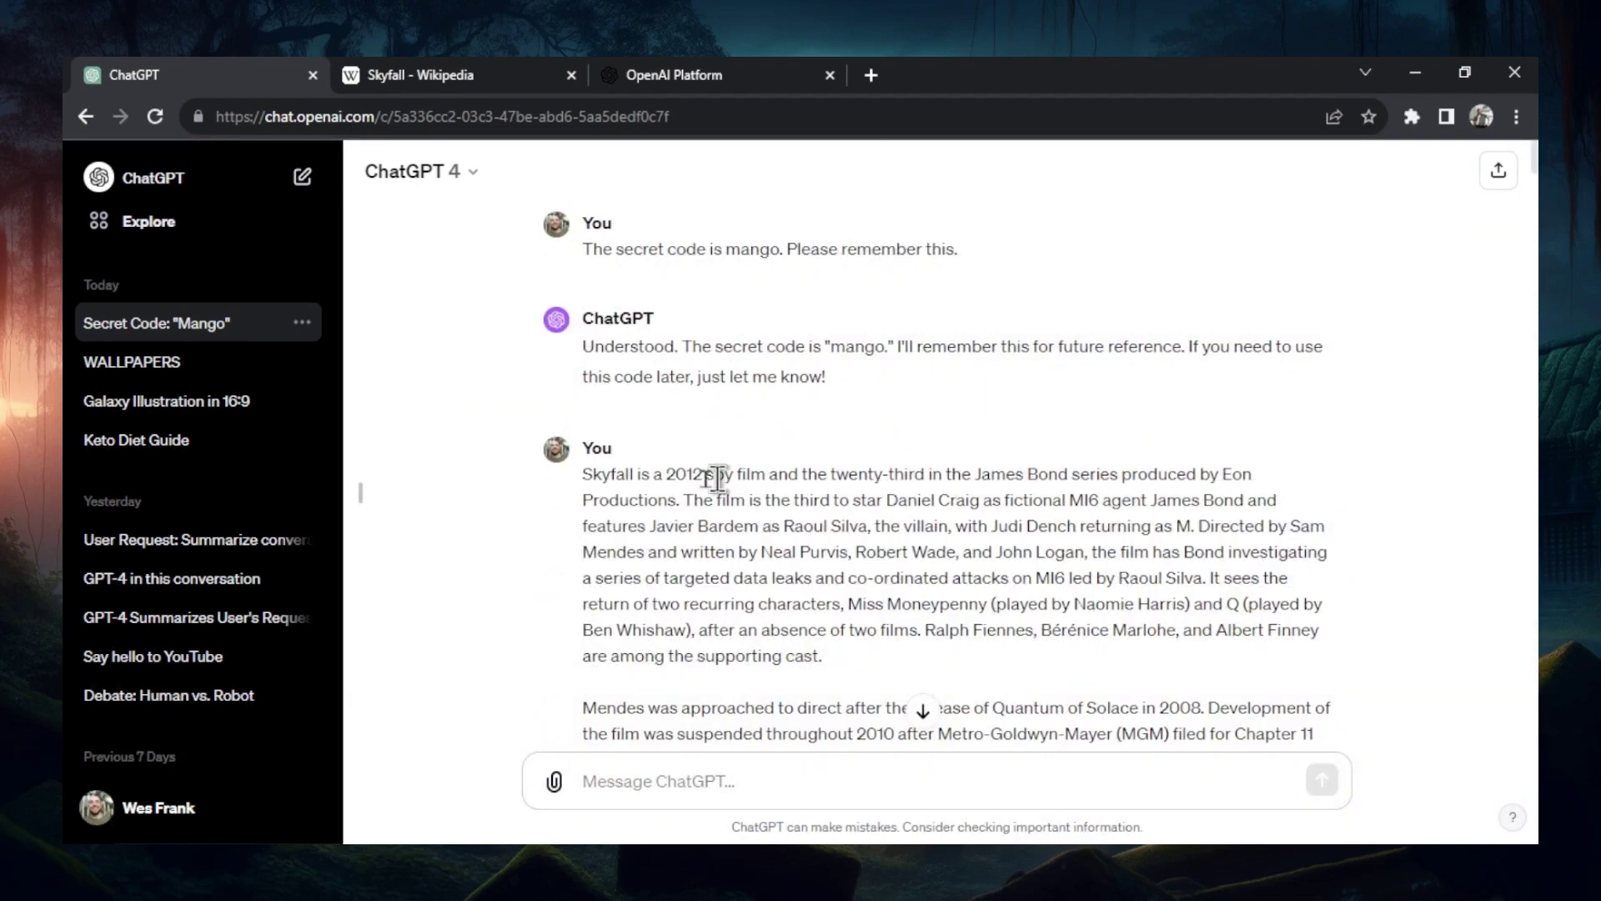
triple_click(588, 473)
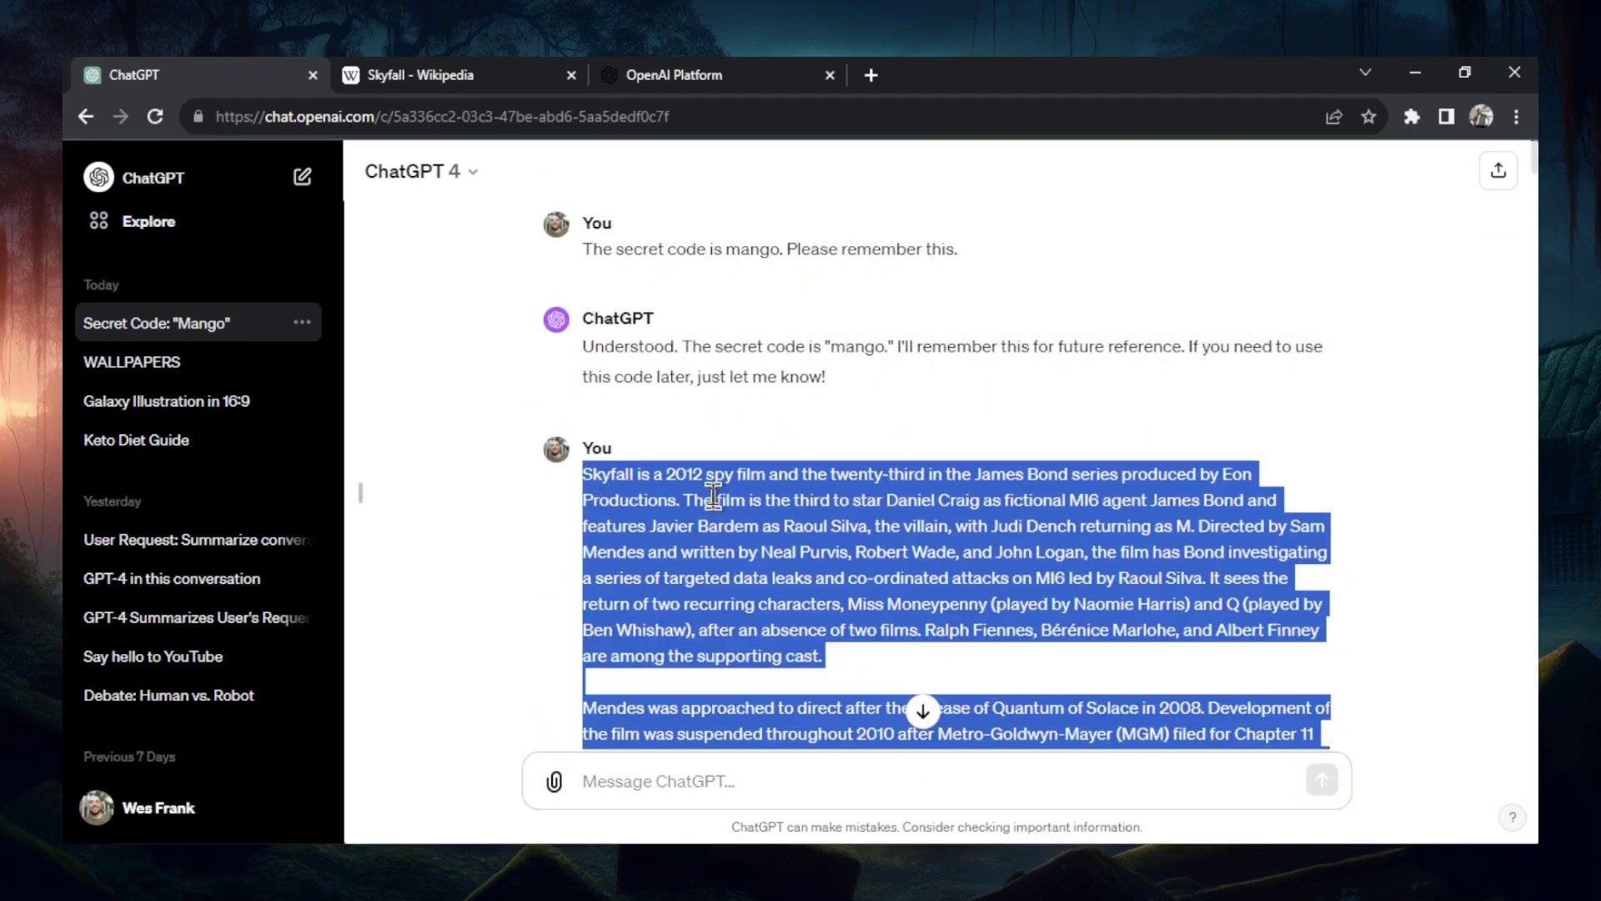
click(674, 74)
- Send the Music through Release and reception text to the chat and paste text into the tokenizer
scroll(457, 567, down, 3)
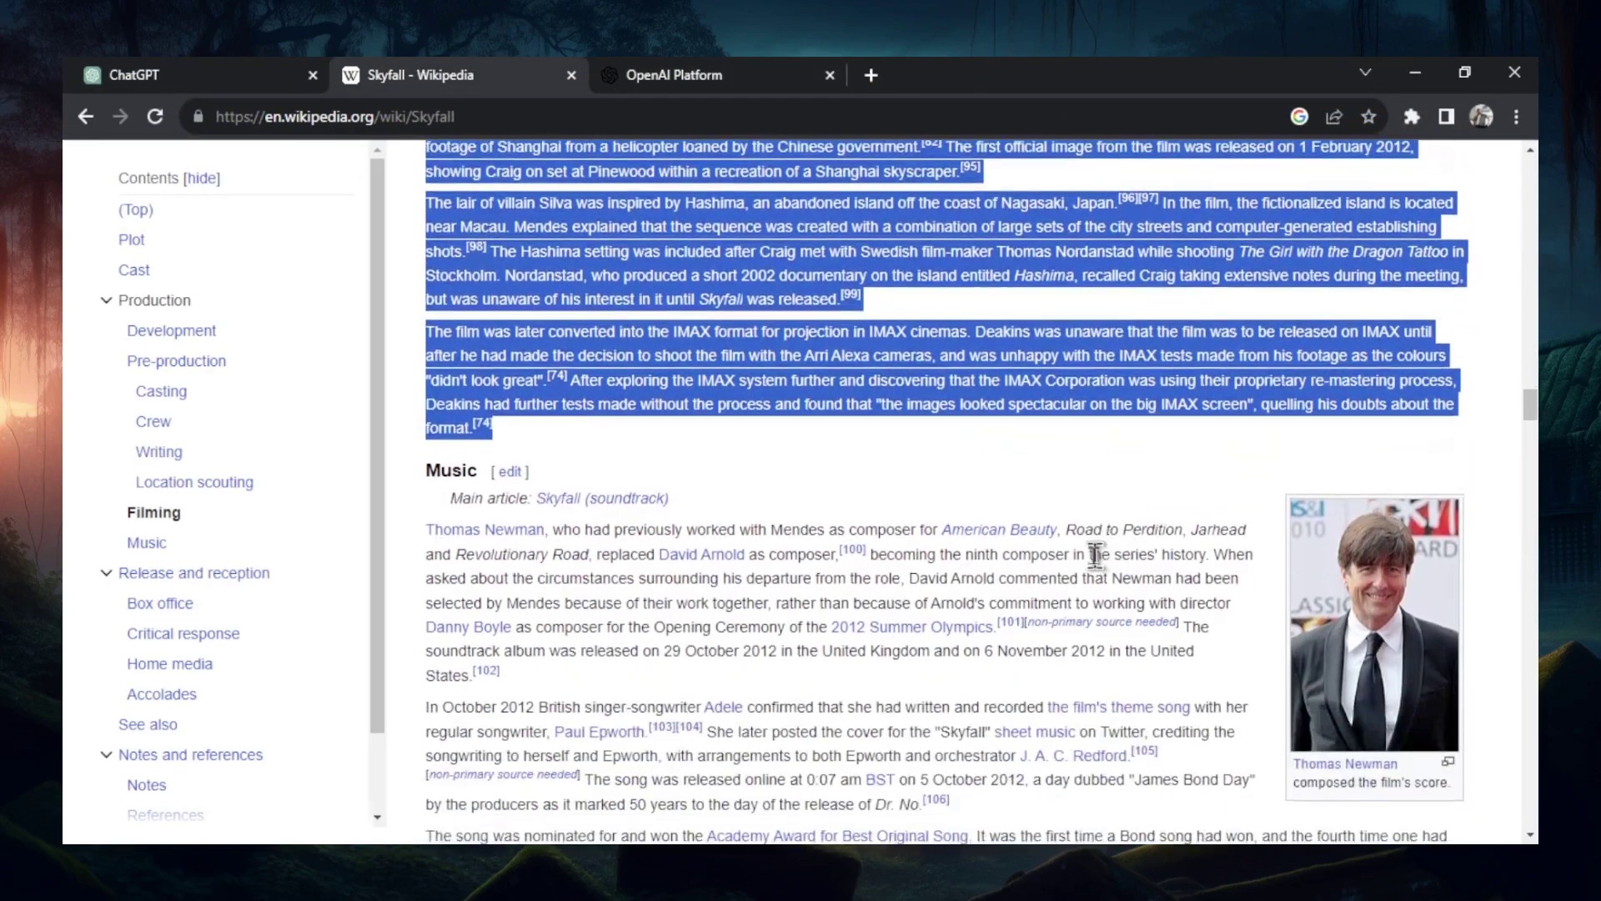
scroll(1095, 554, down, 3)
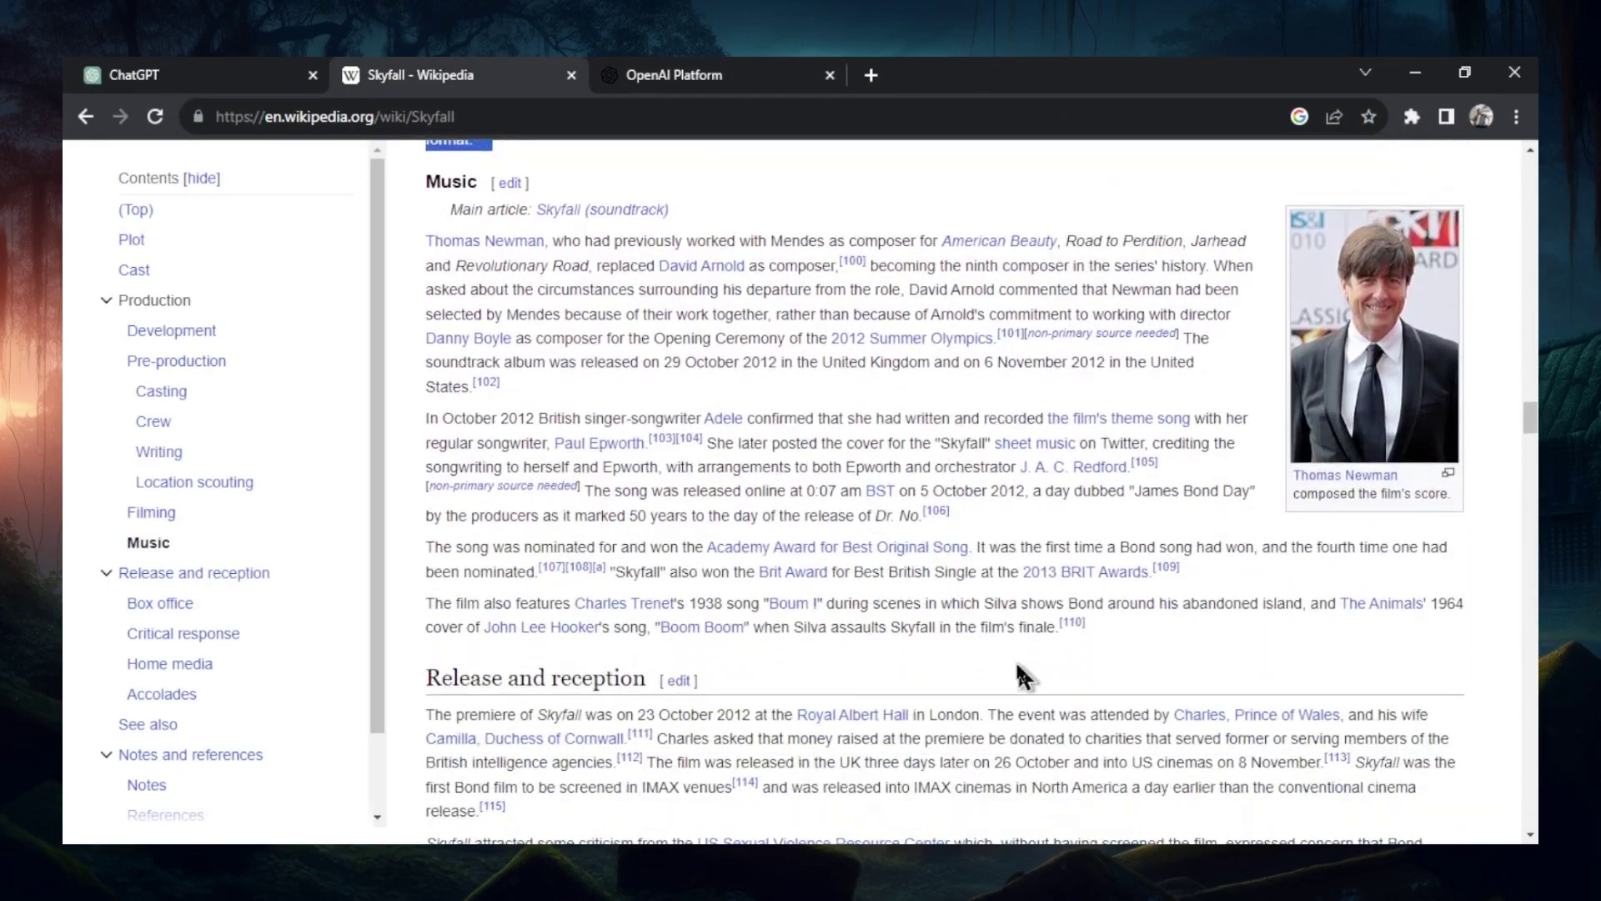
drag(430, 196, 1420, 503)
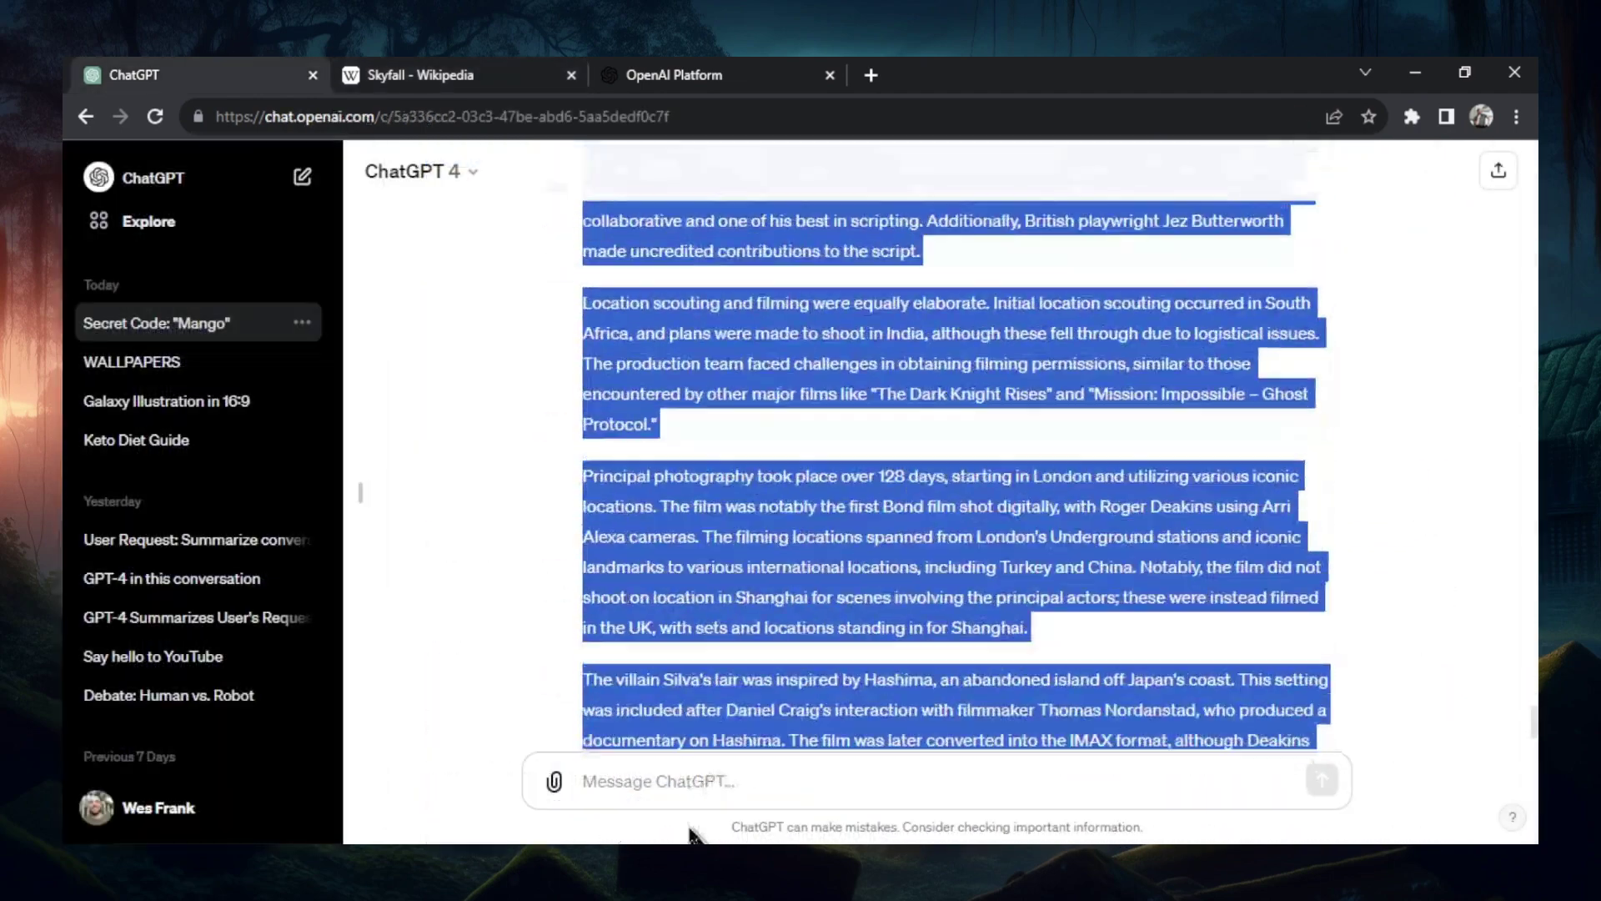
click(714, 779)
key(ctrl+v)
key(Return)
drag(717, 680, 613, 400)
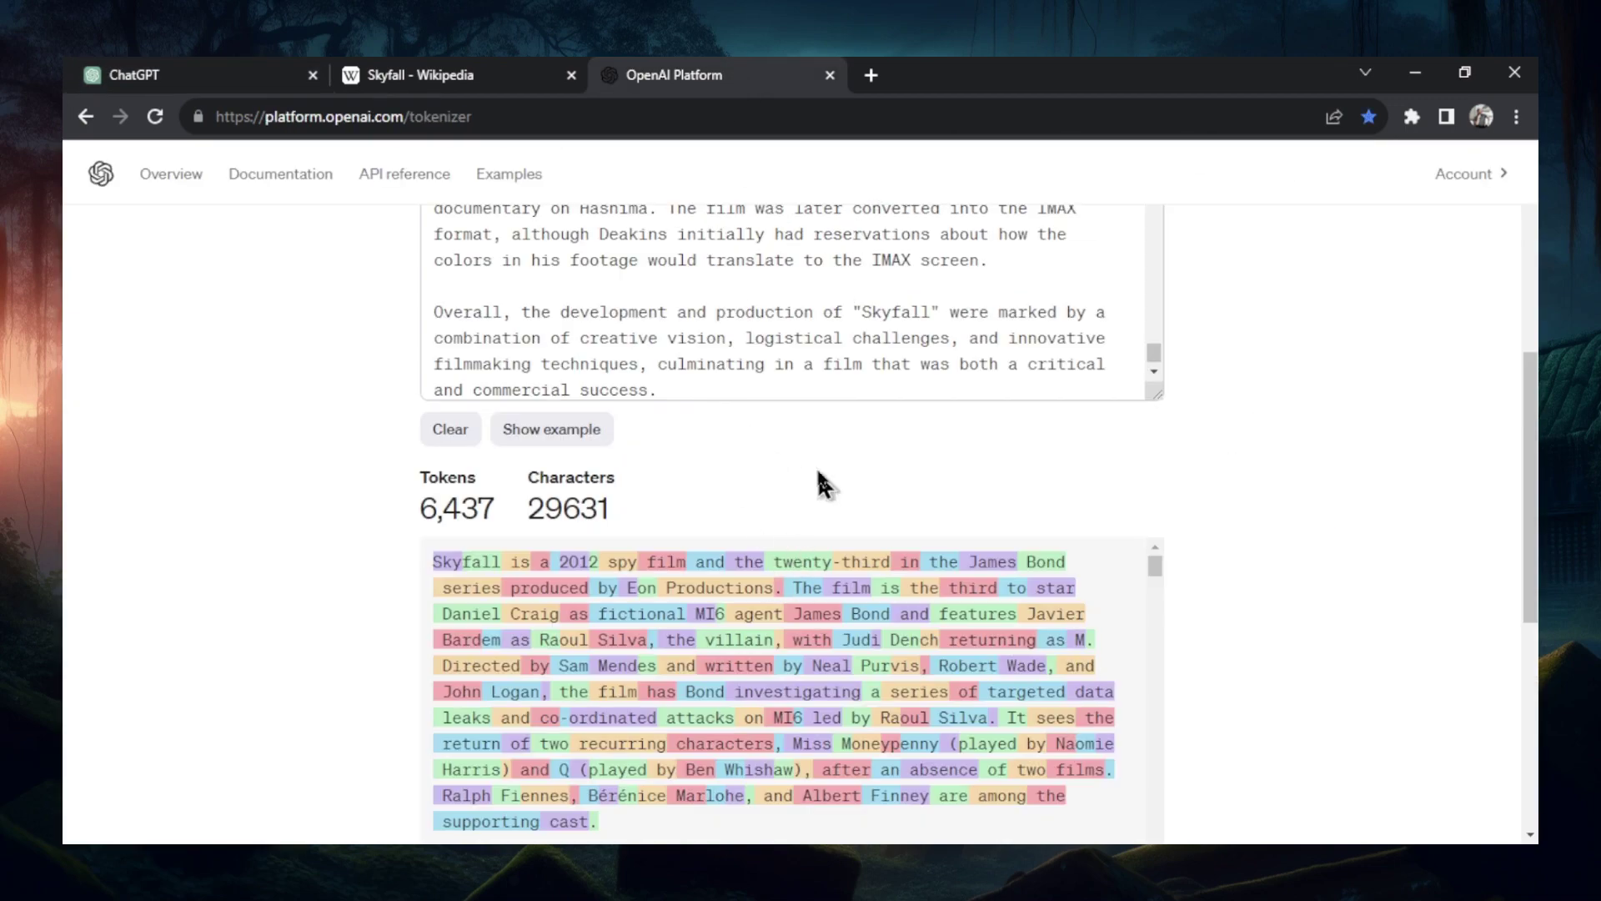
click(882, 367)
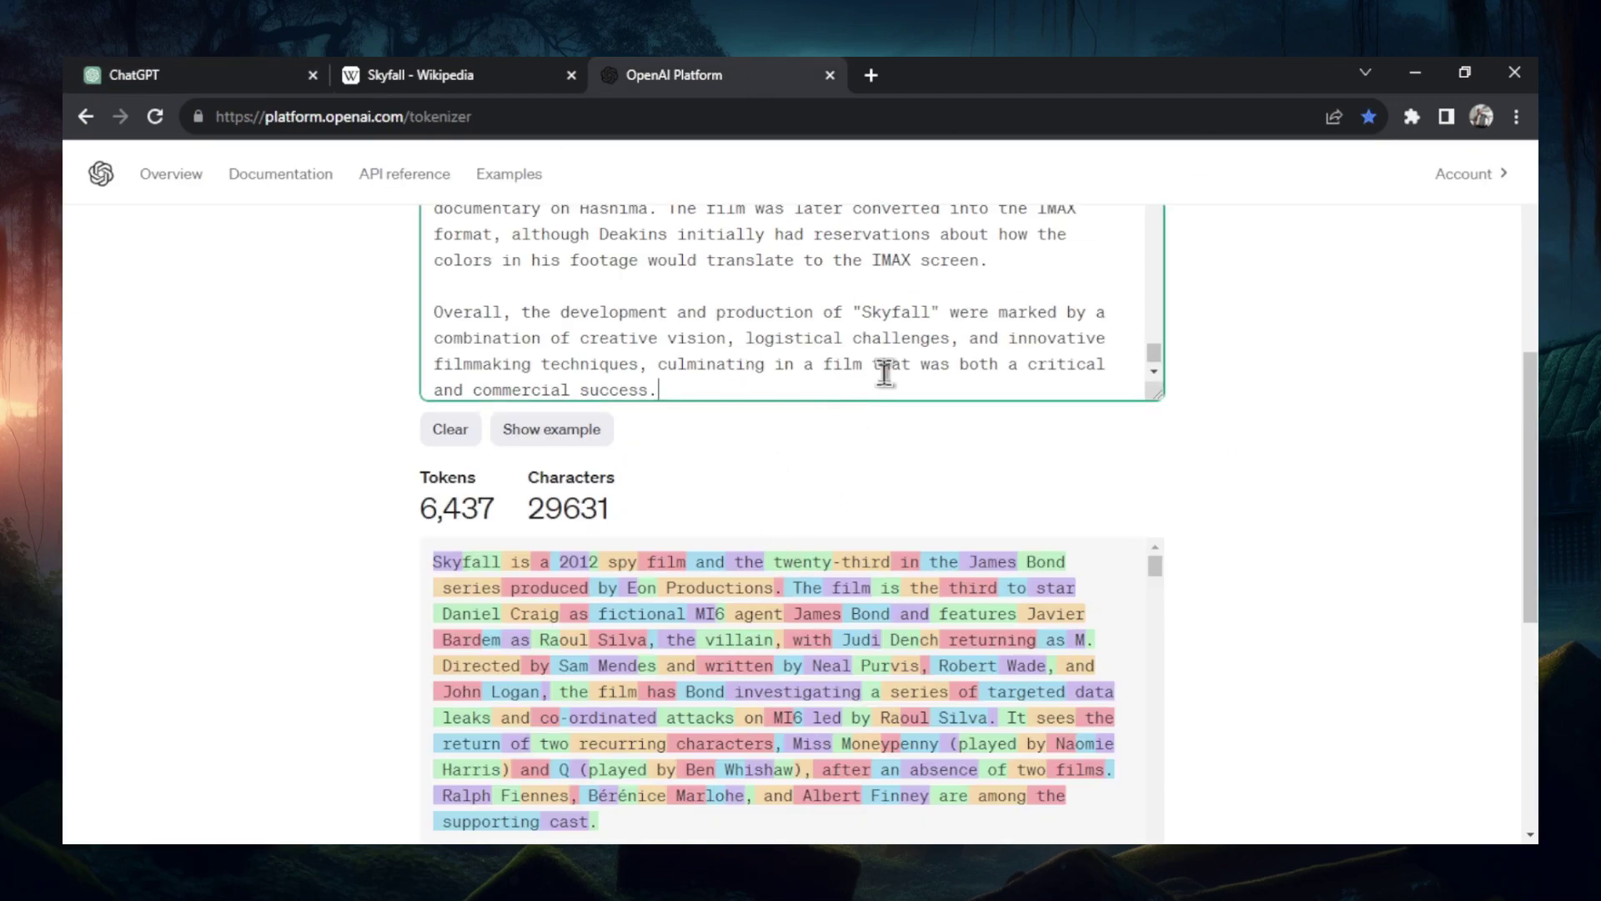
key(ctrl+v)
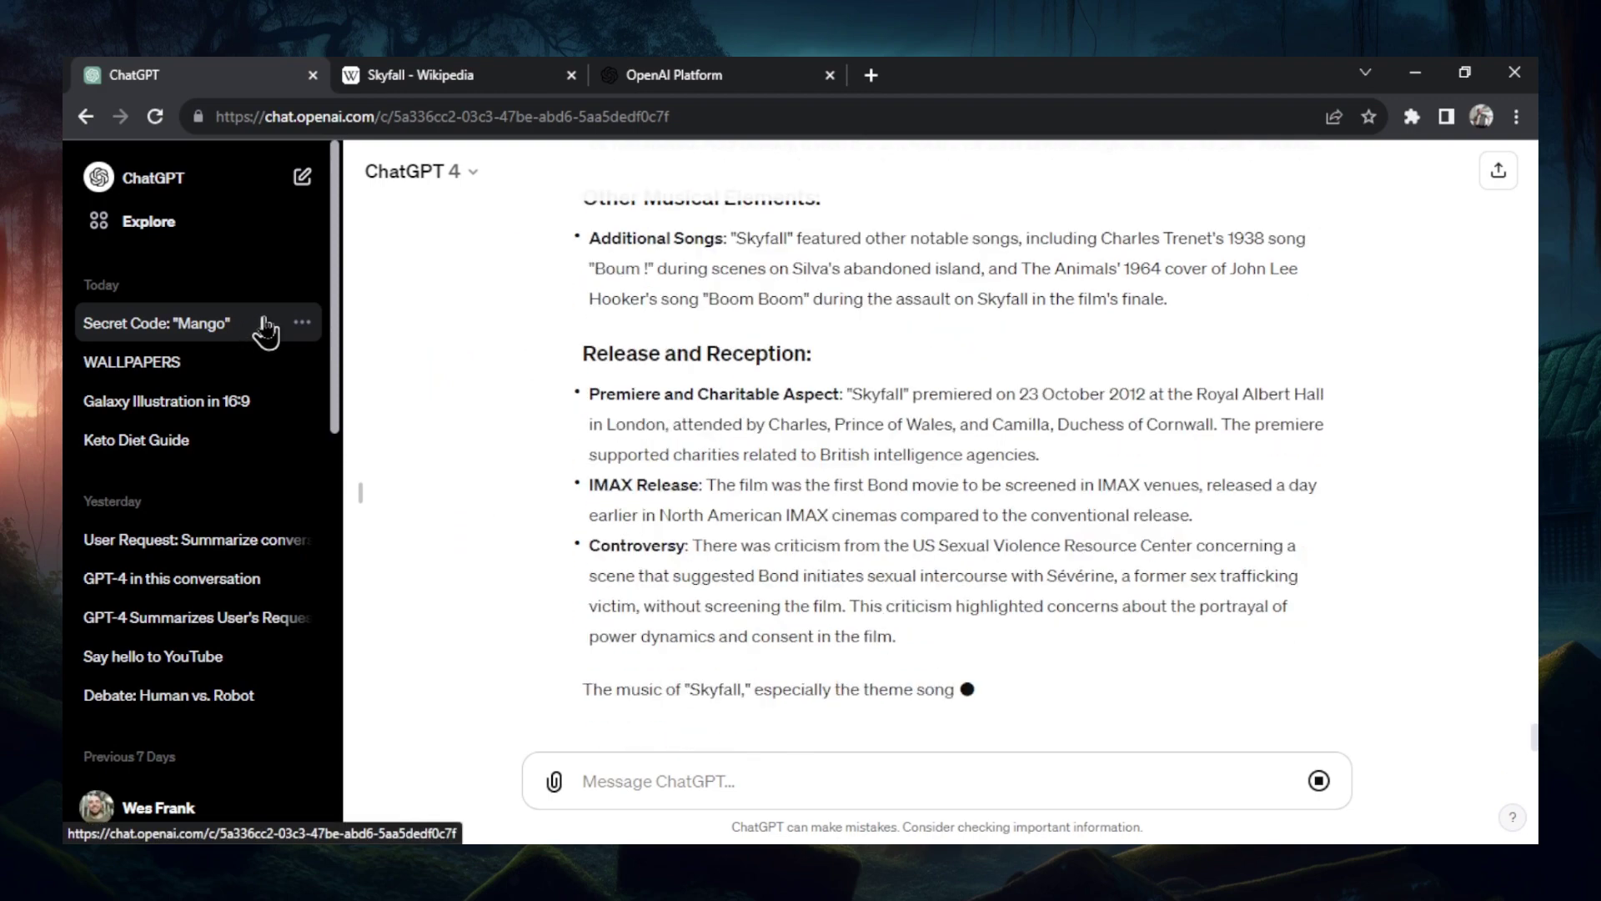
- Rename the Secret Code chat to 'Skyfall info'
click(302, 322)
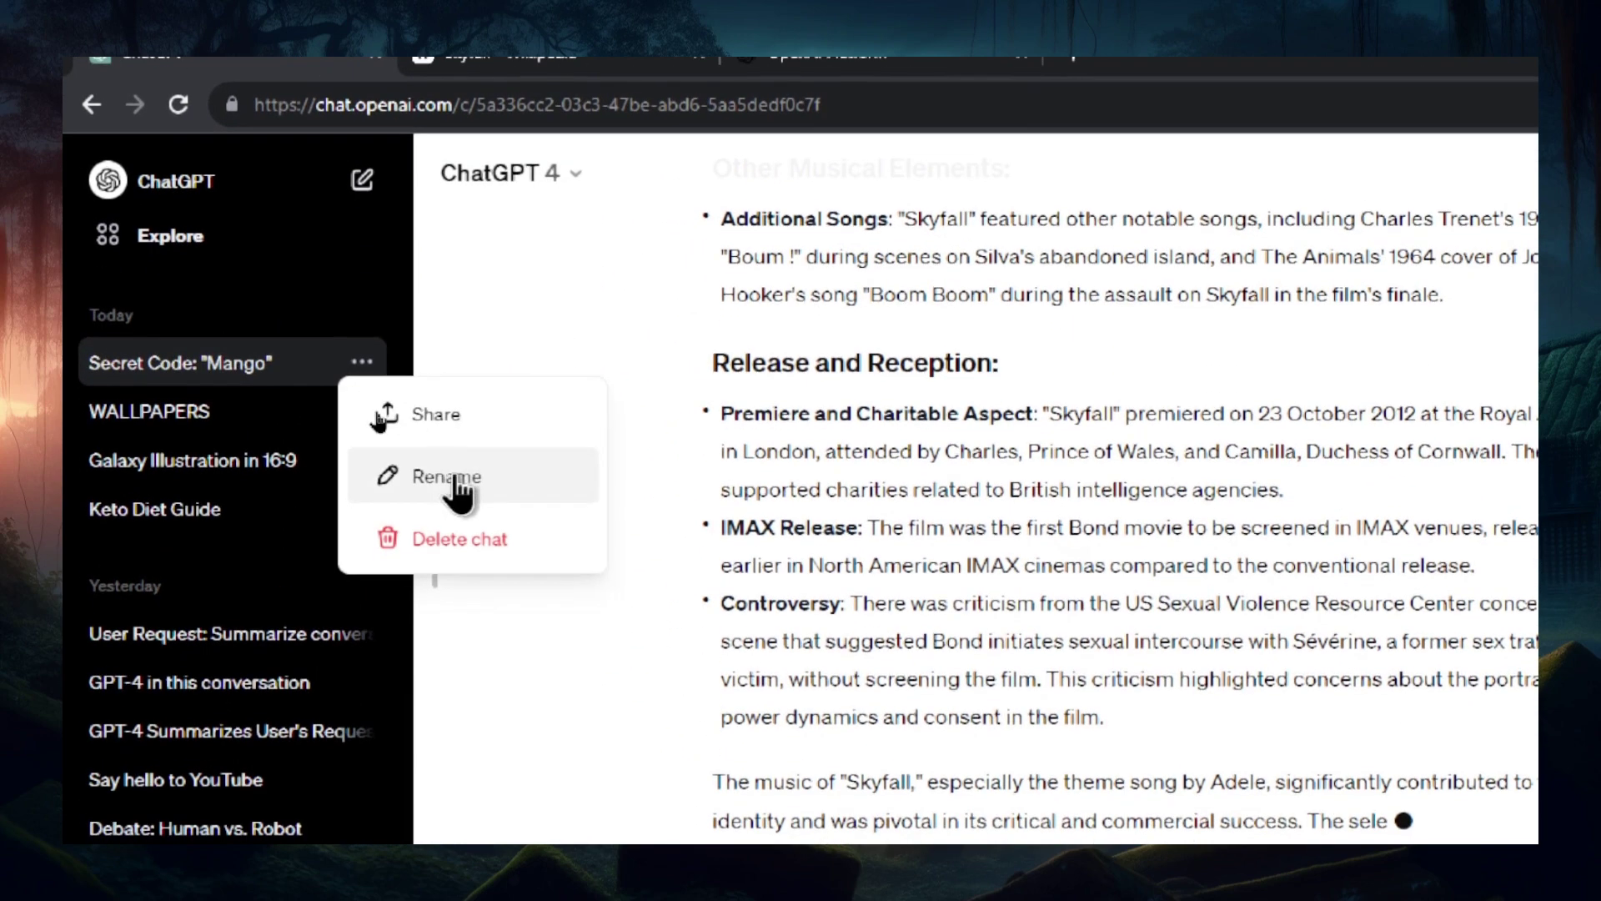
click(417, 503)
text(Skyfall)
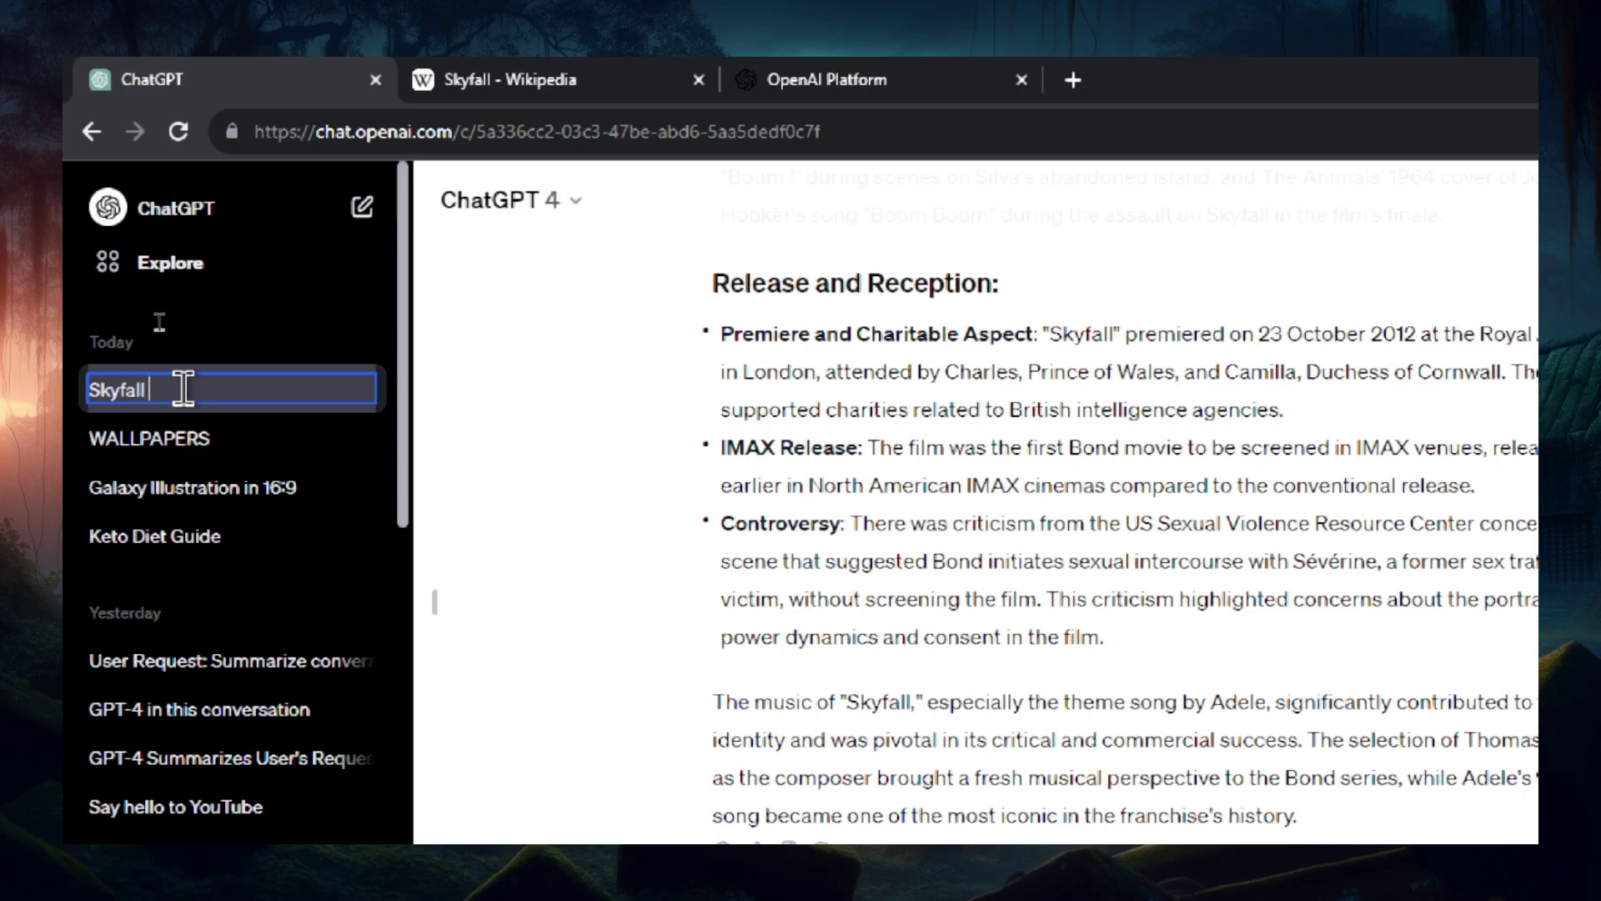
text( info)
- Add ChatGPT's latest reply to the tokenizer, reaching 7,681 tokens and 35,425 characters
drag(1297, 815, 803, 497)
drag(654, 409, 647, 418)
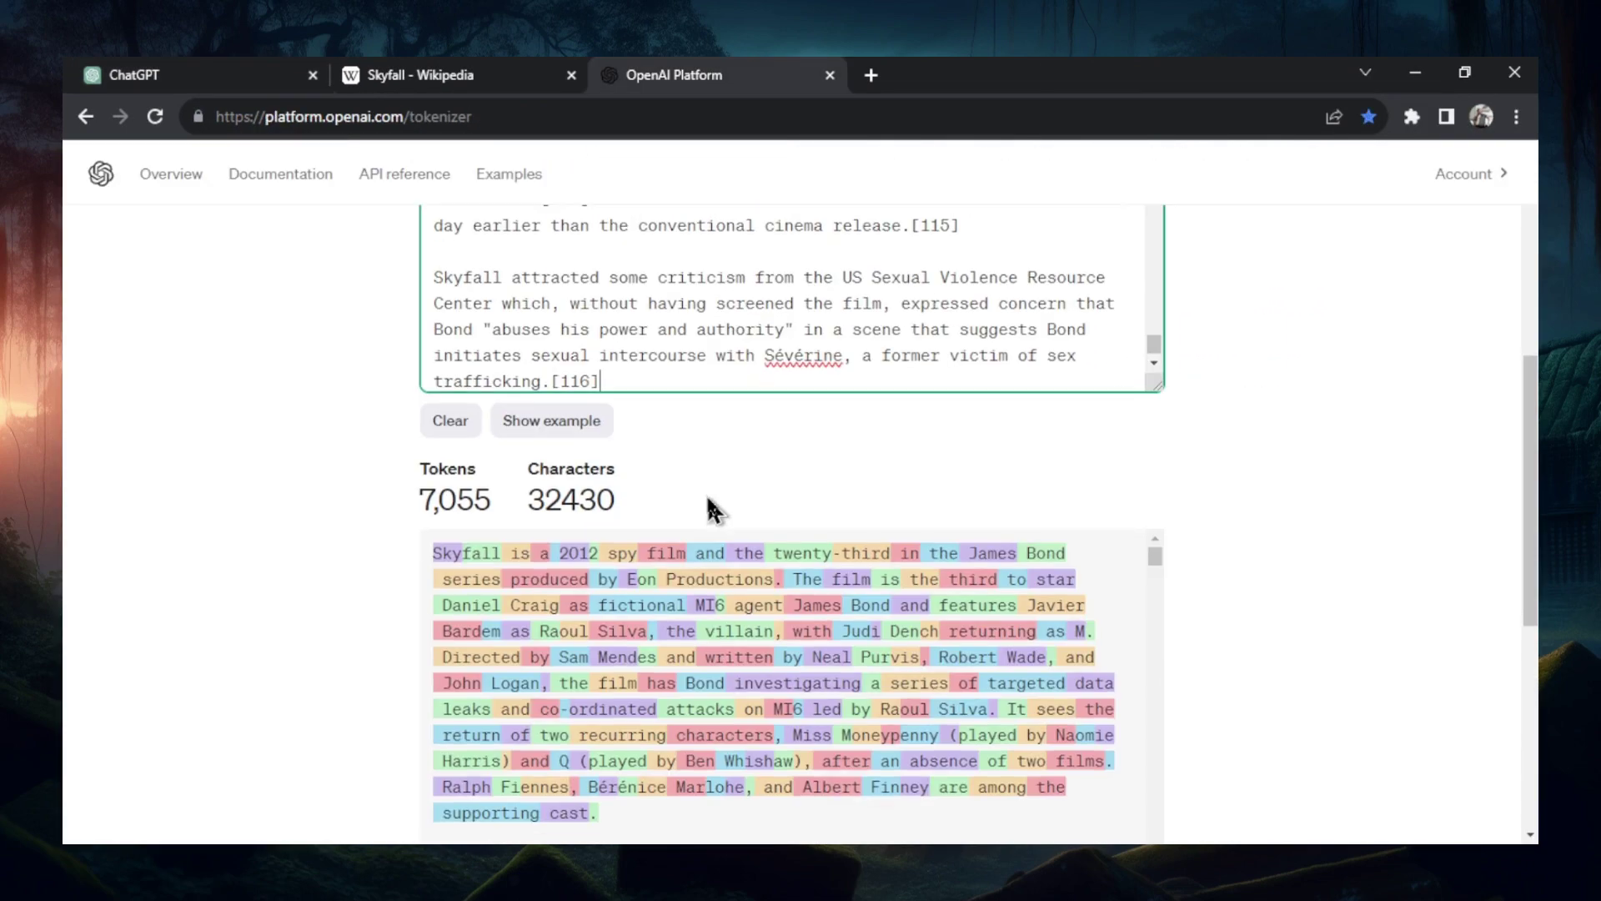
scroll(691, 250, down, 2)
key(ctrl+v)
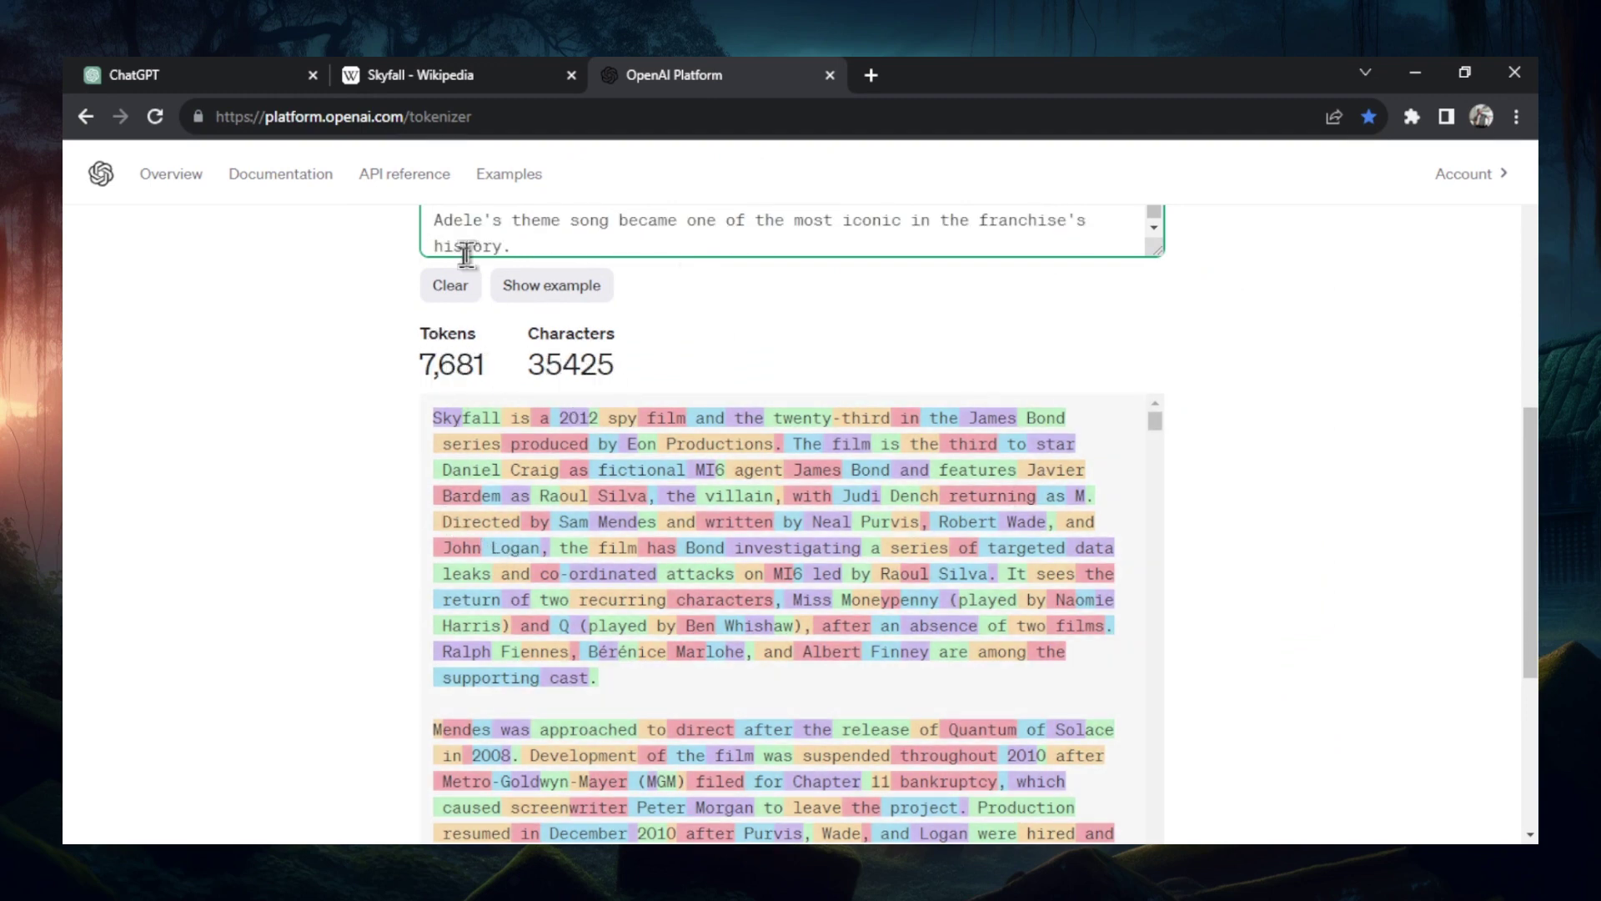
- Ask the Skyfall info chat what the secret code is and confirm it answers 'mango'
click(235, 74)
scroll(978, 498, down, 1)
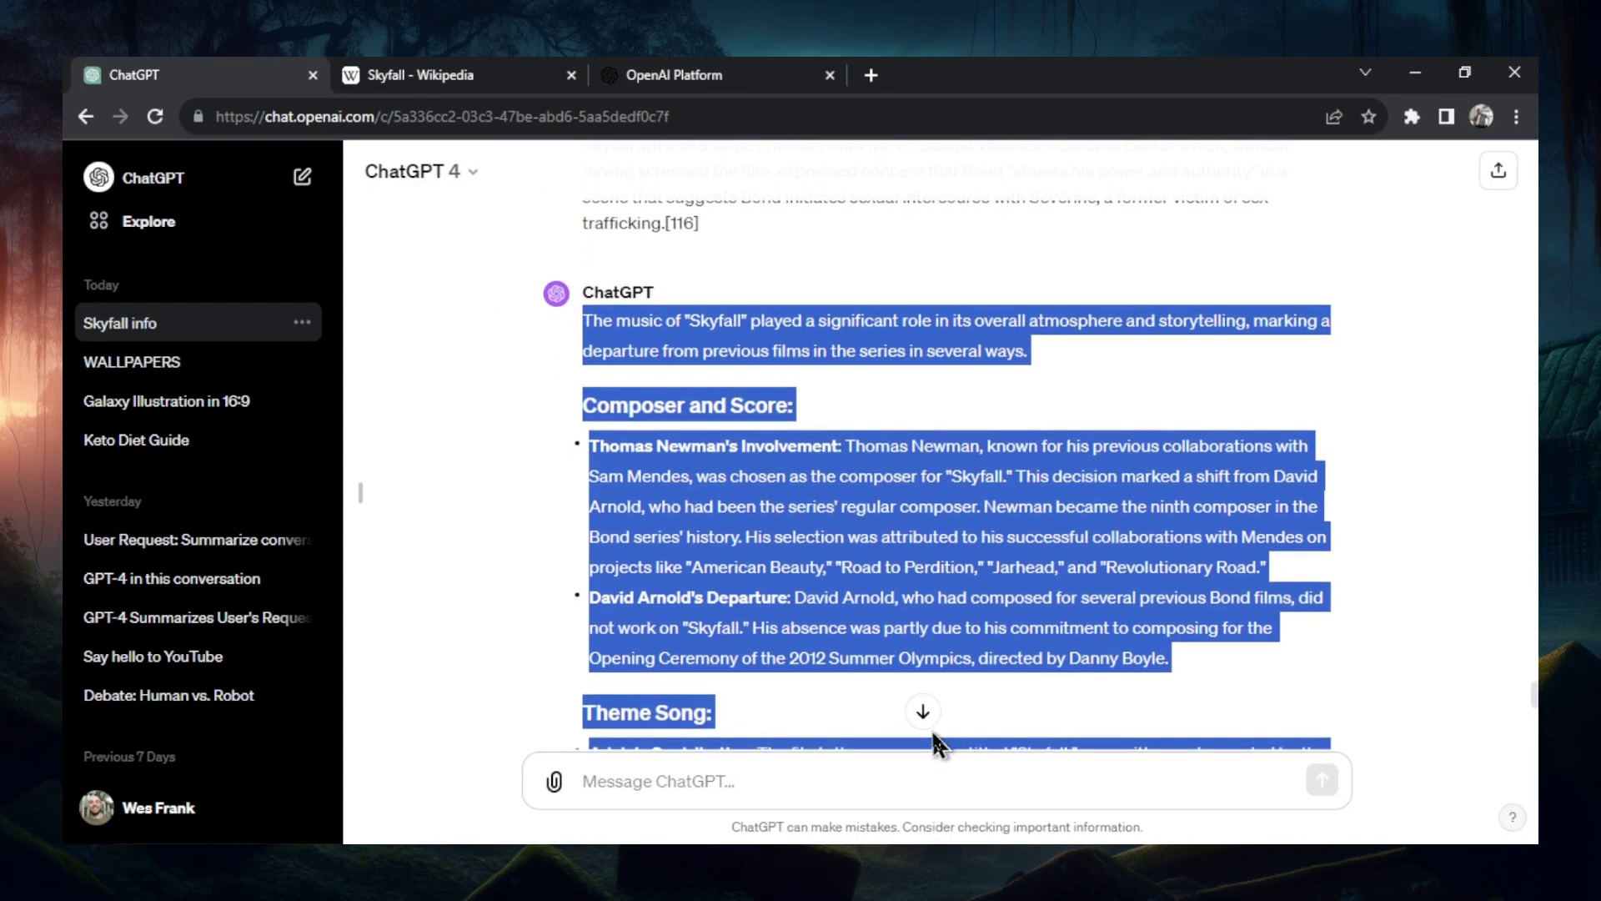
click(922, 711)
click(786, 775)
text(What is the secret code I gave you earlier.)
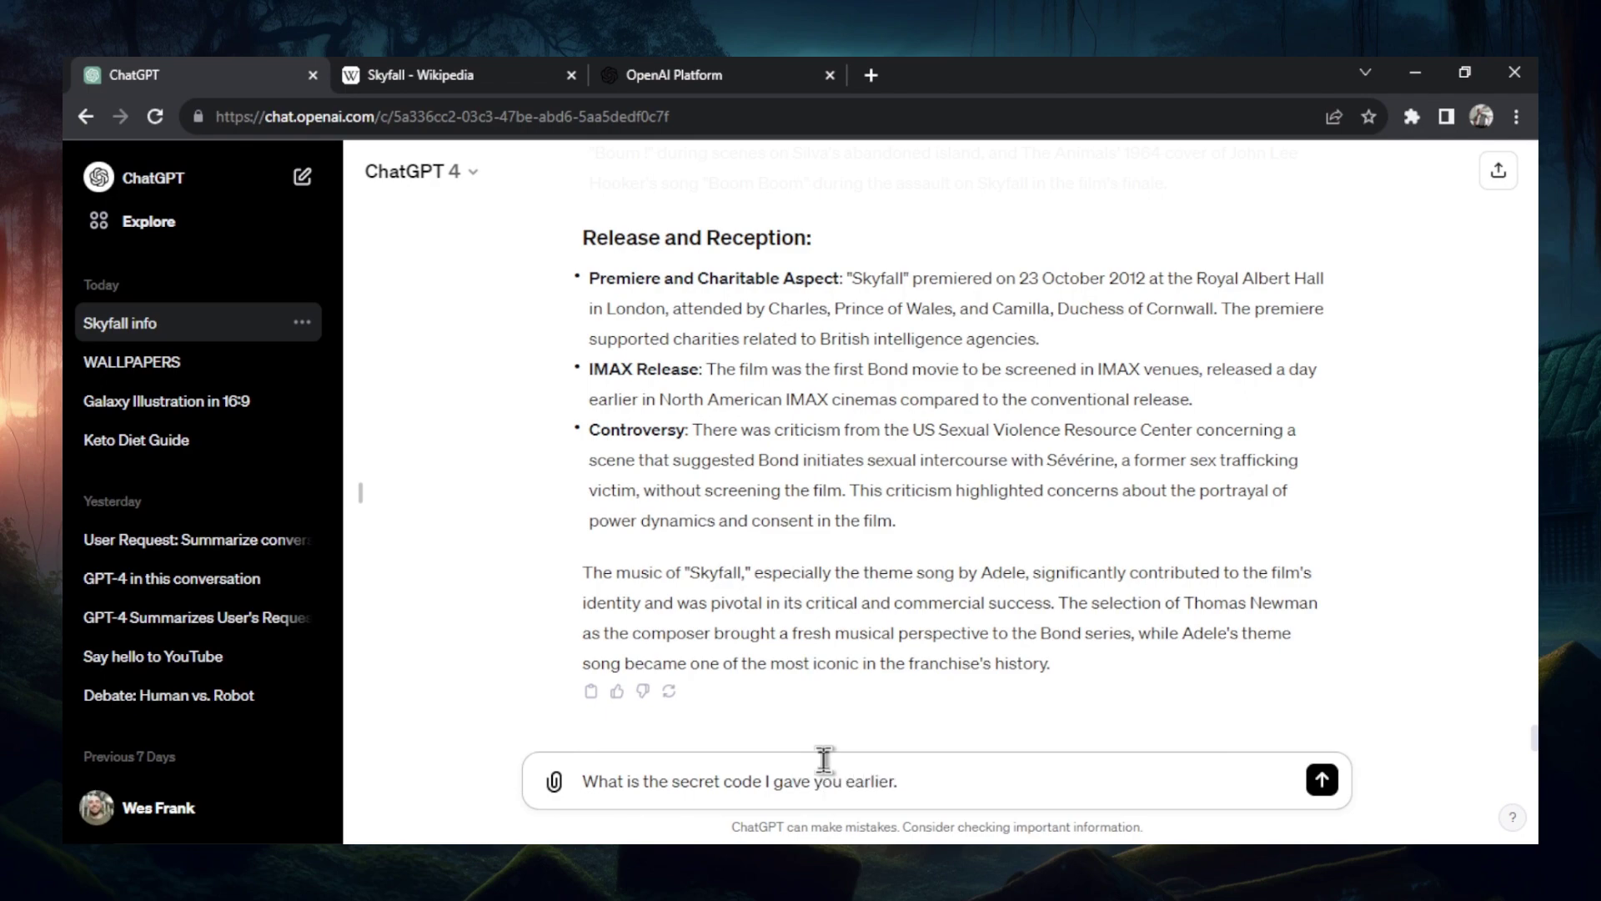
key(Return)
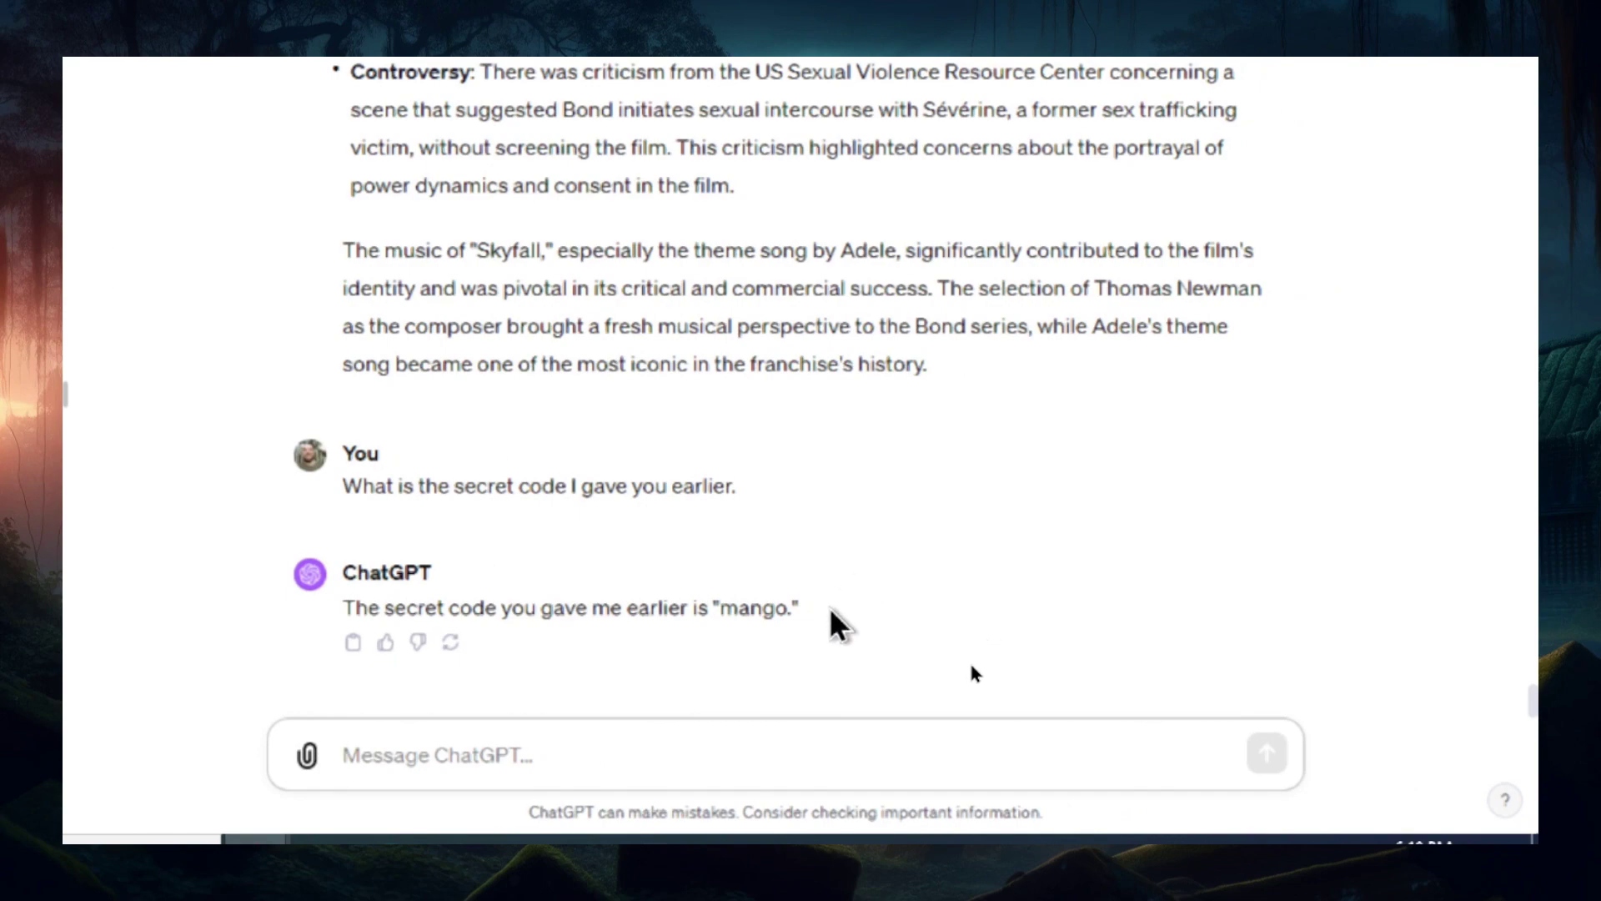
drag(822, 607, 371, 607)
drag(742, 604, 712, 607)
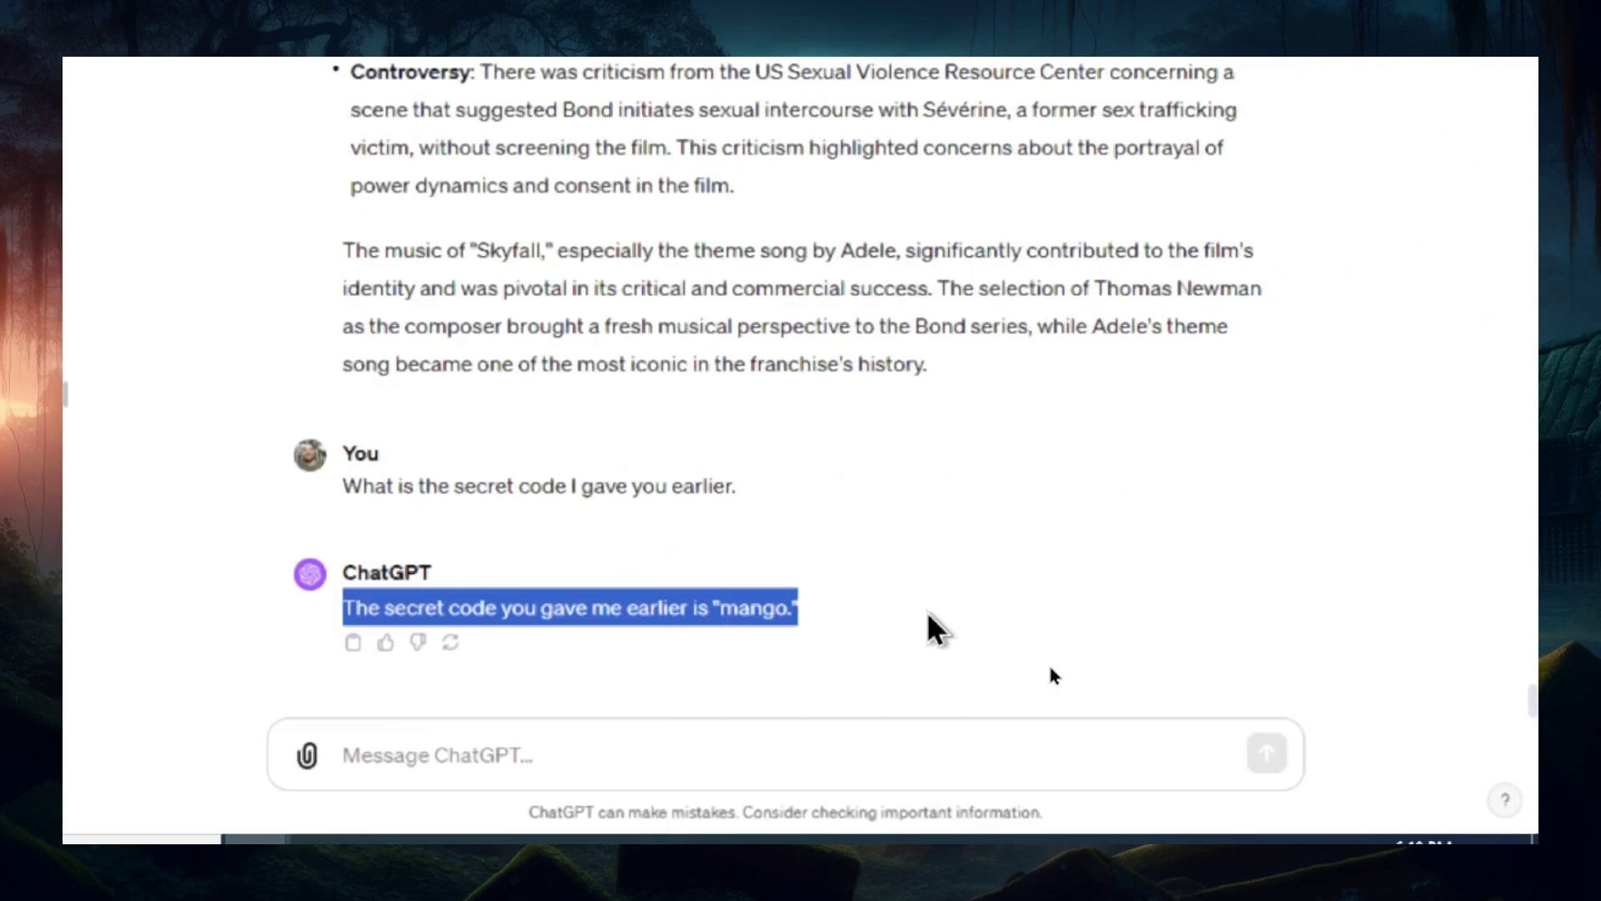
click(1298, 611)
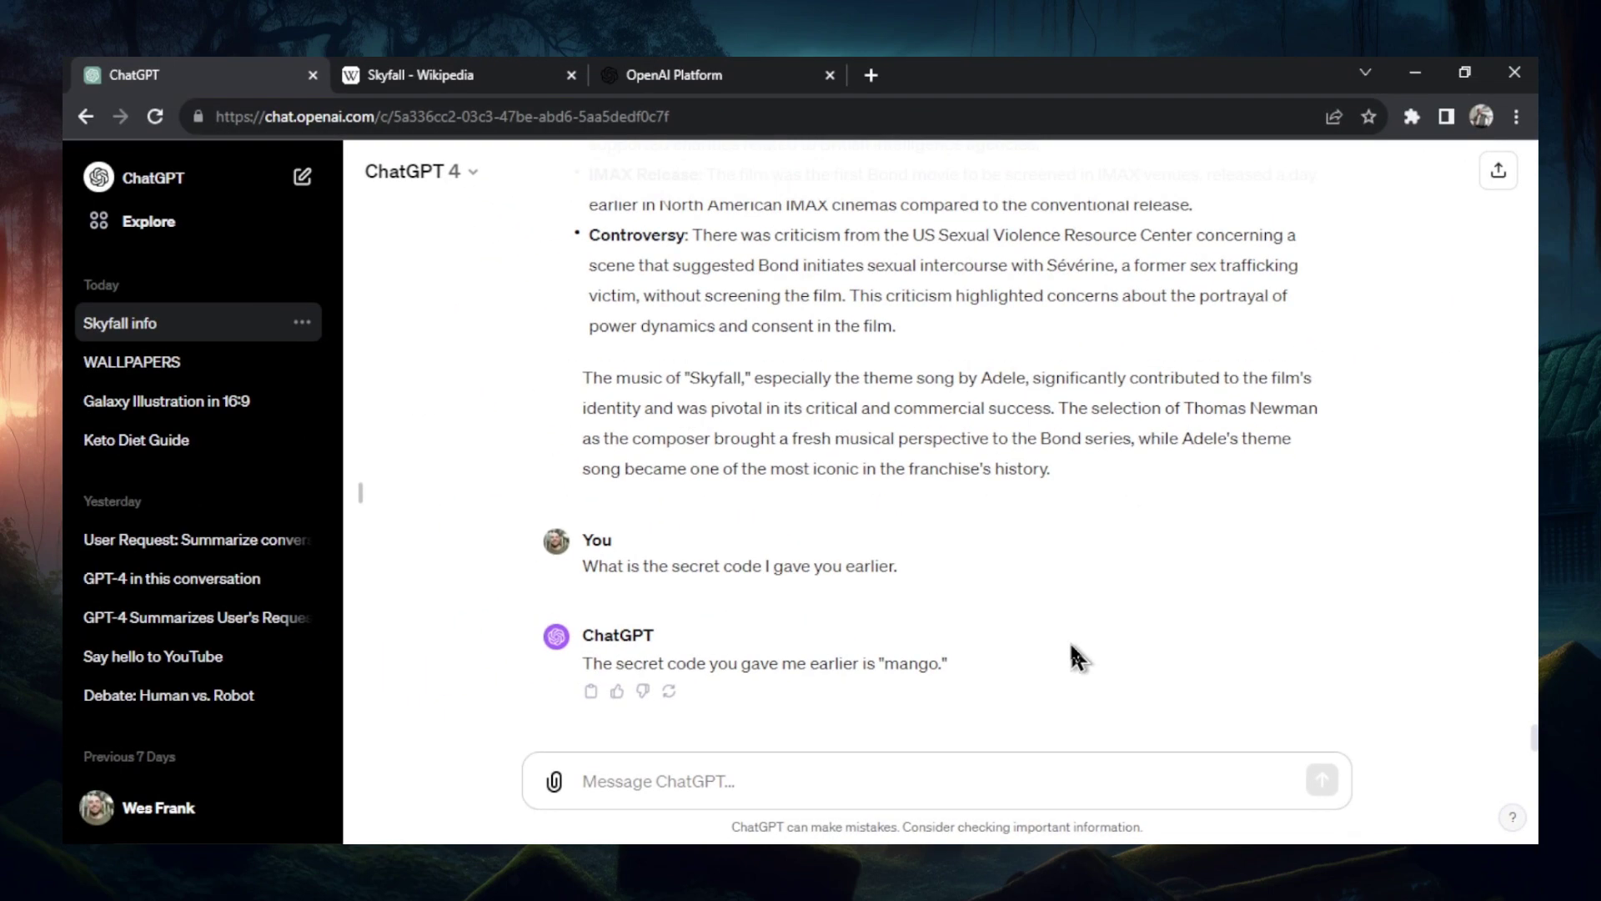
mouse_move(930, 477)
click(699, 77)
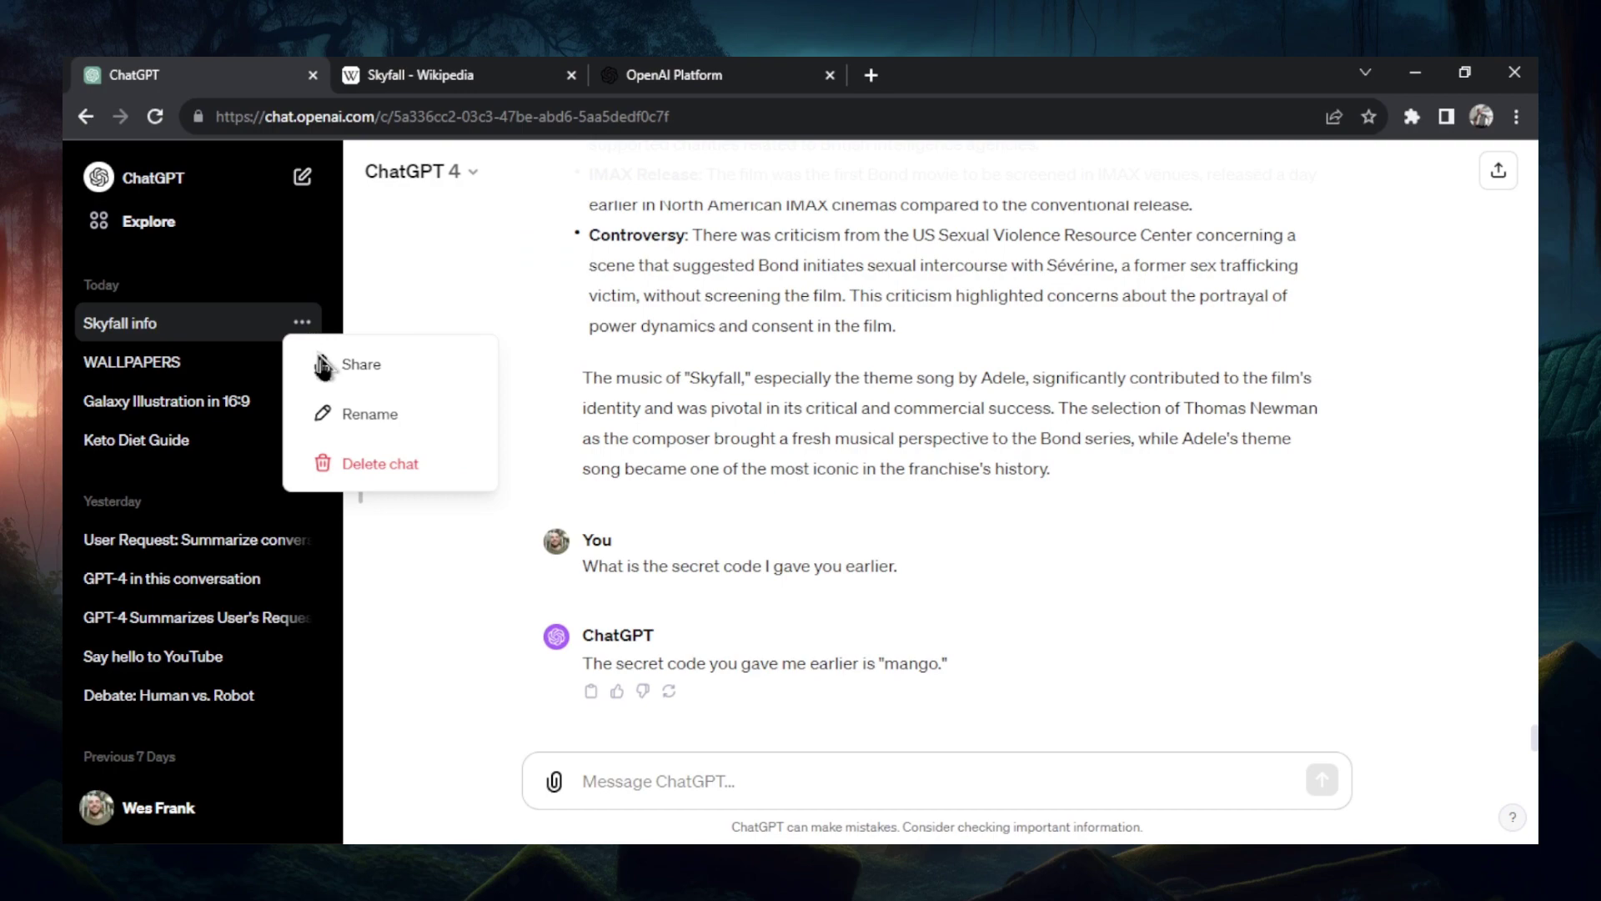
- Delete the Skyfall info chat and draft 'The secret code is mango. Please remember this for' anew
click(359, 561)
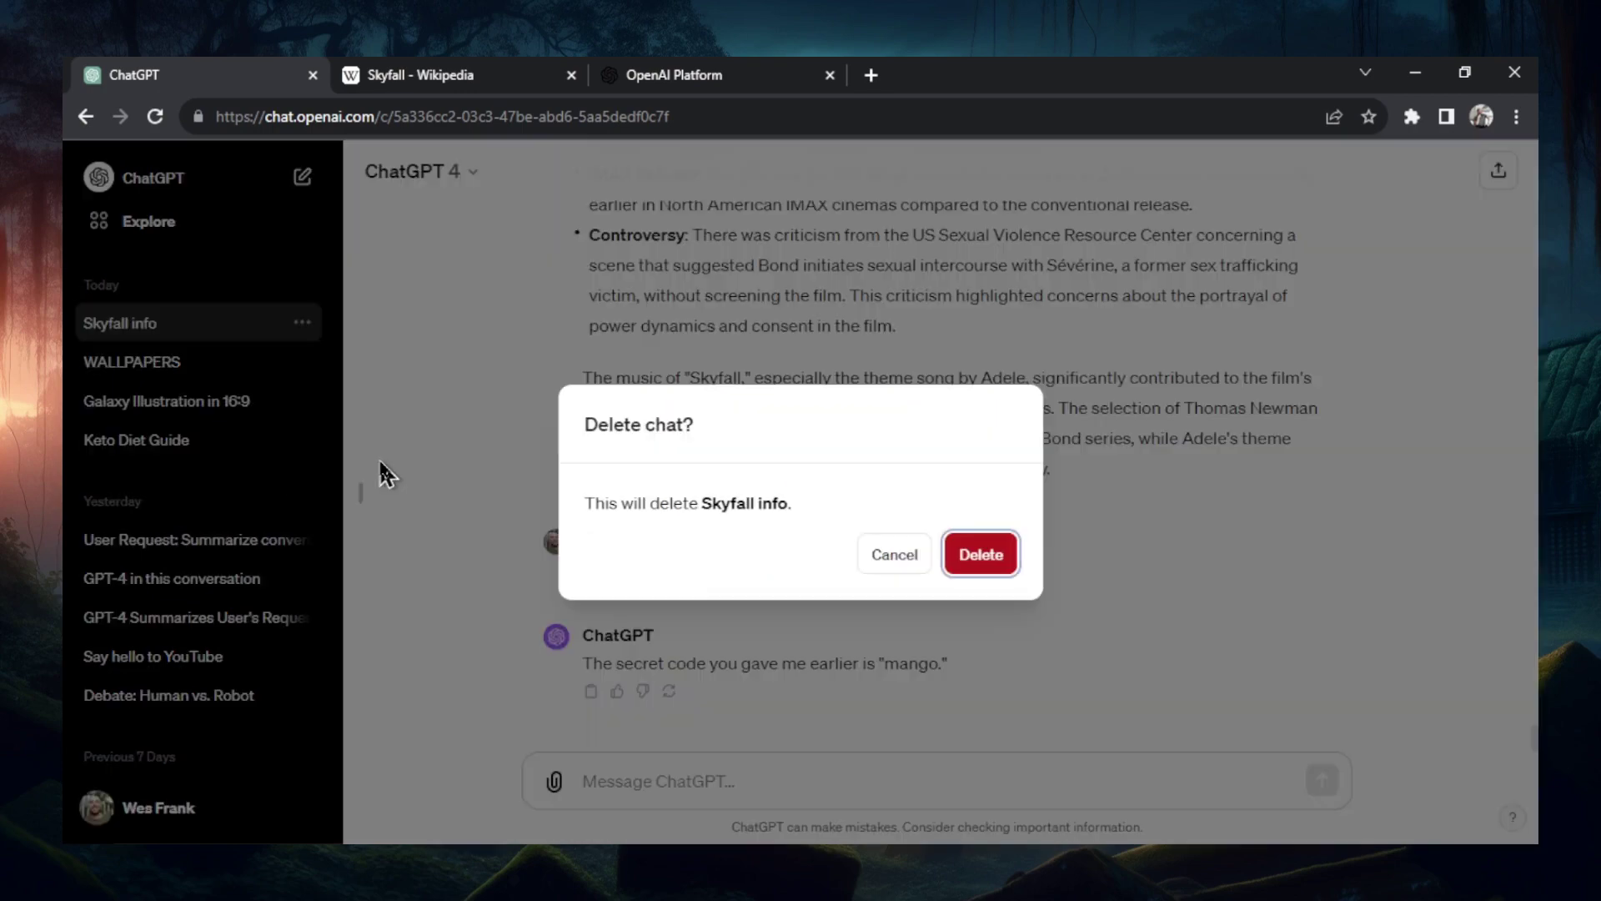
click(976, 553)
text(The se)
text(cret code is)
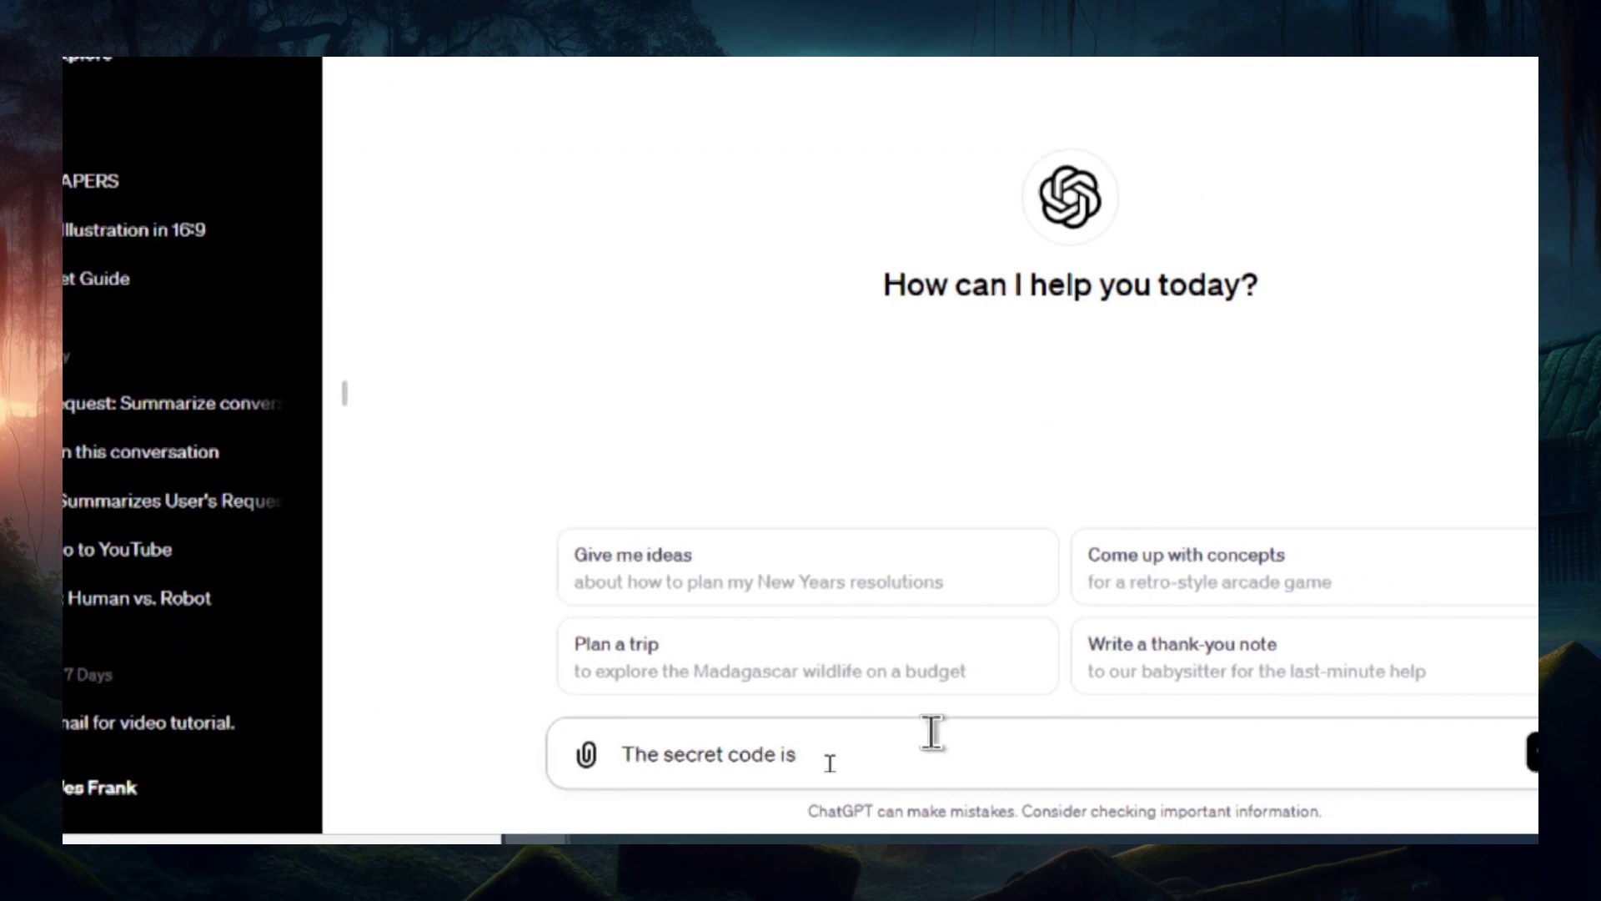
text( mango. Please remember this for)
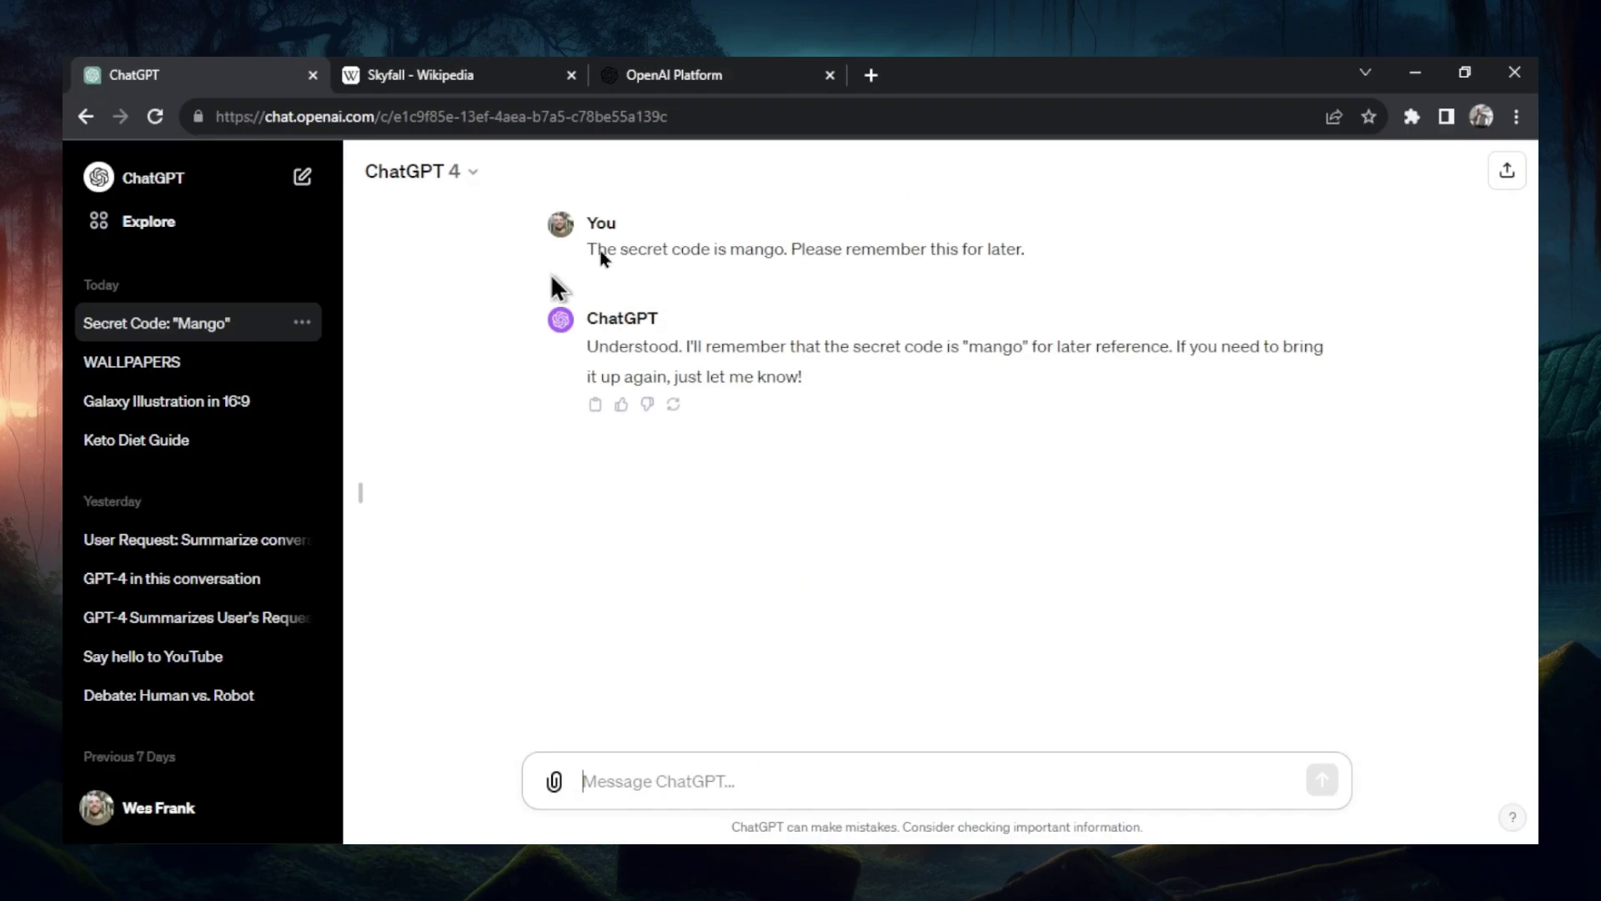
- Back in the tokenizer, select part of the Skyfall text to carry into the new chat
click(718, 74)
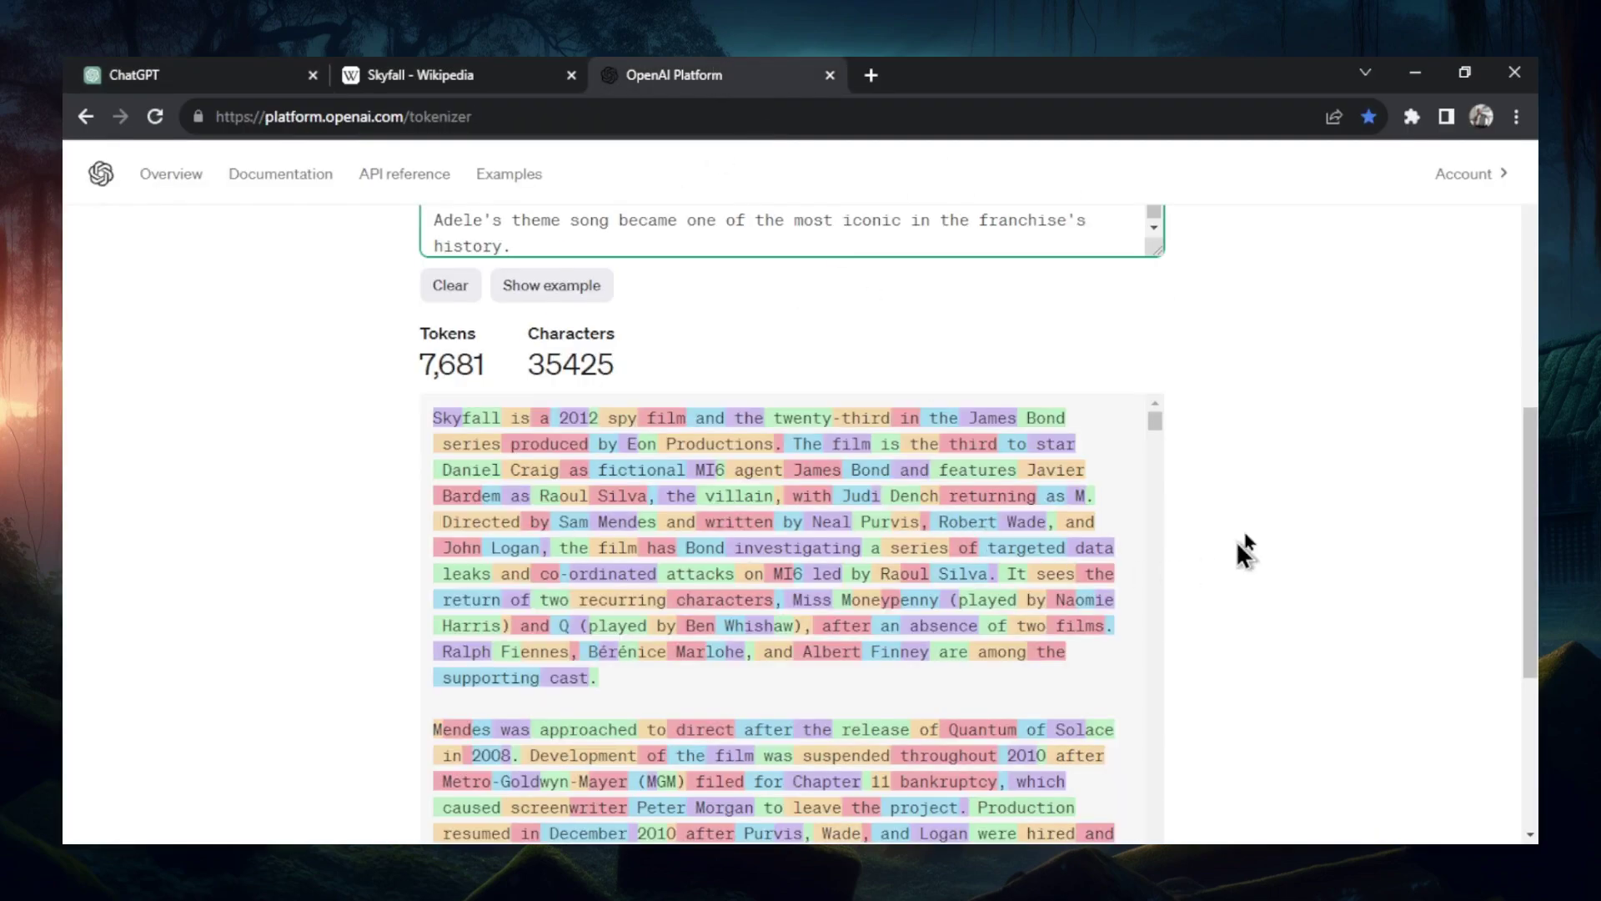
scroll(1274, 479, up, 3)
scroll(1273, 477, up, 3)
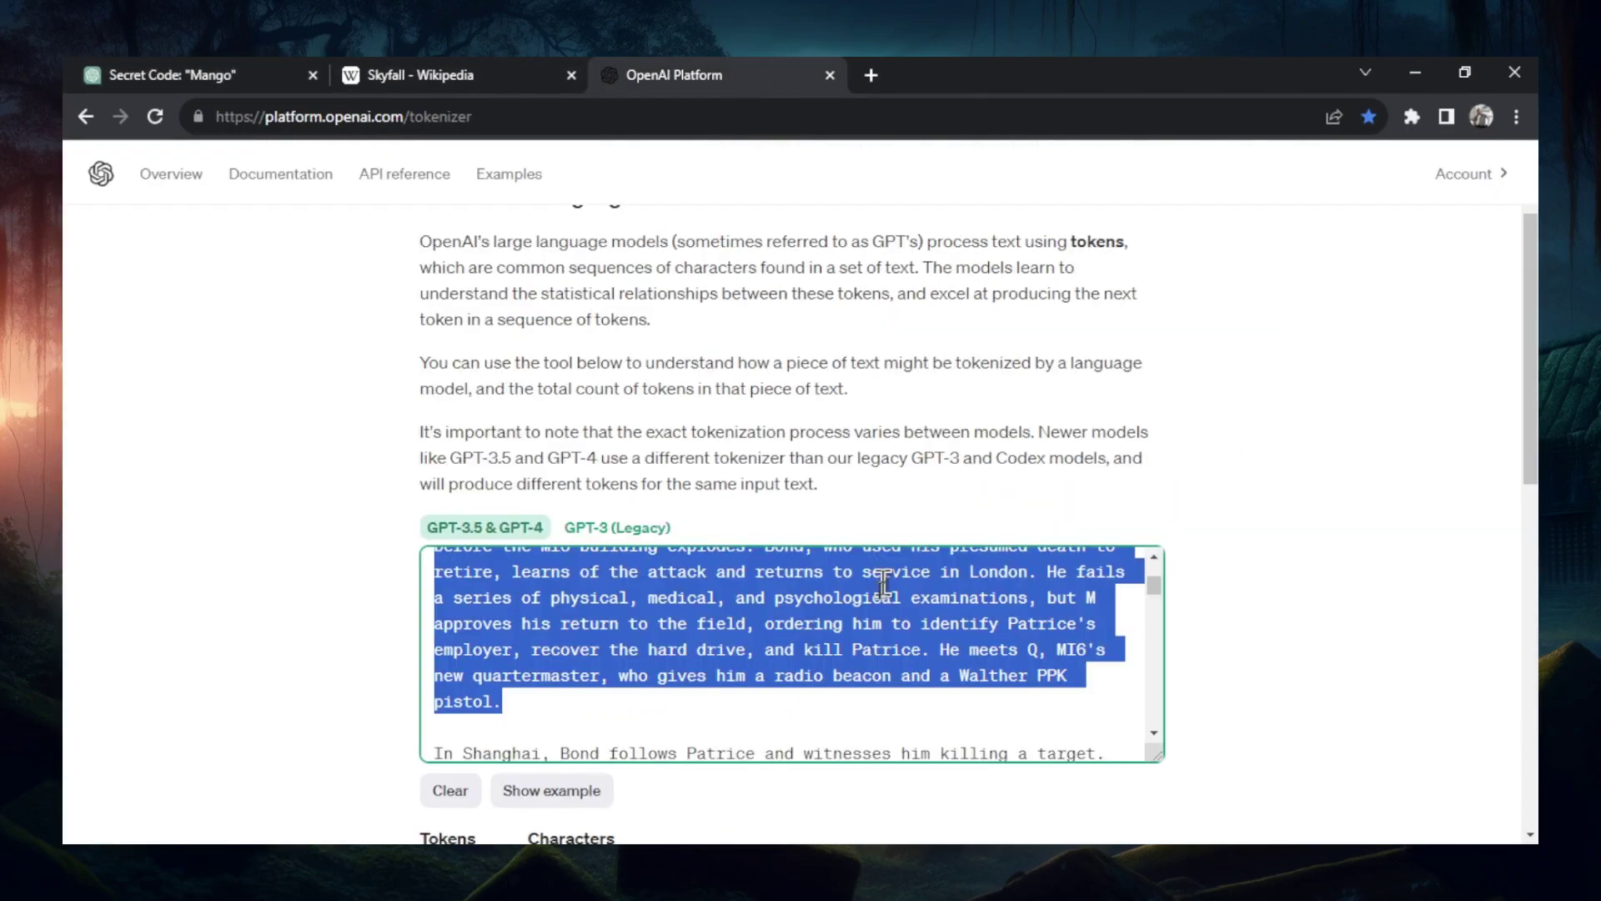
scroll(1005, 425, down, 3)
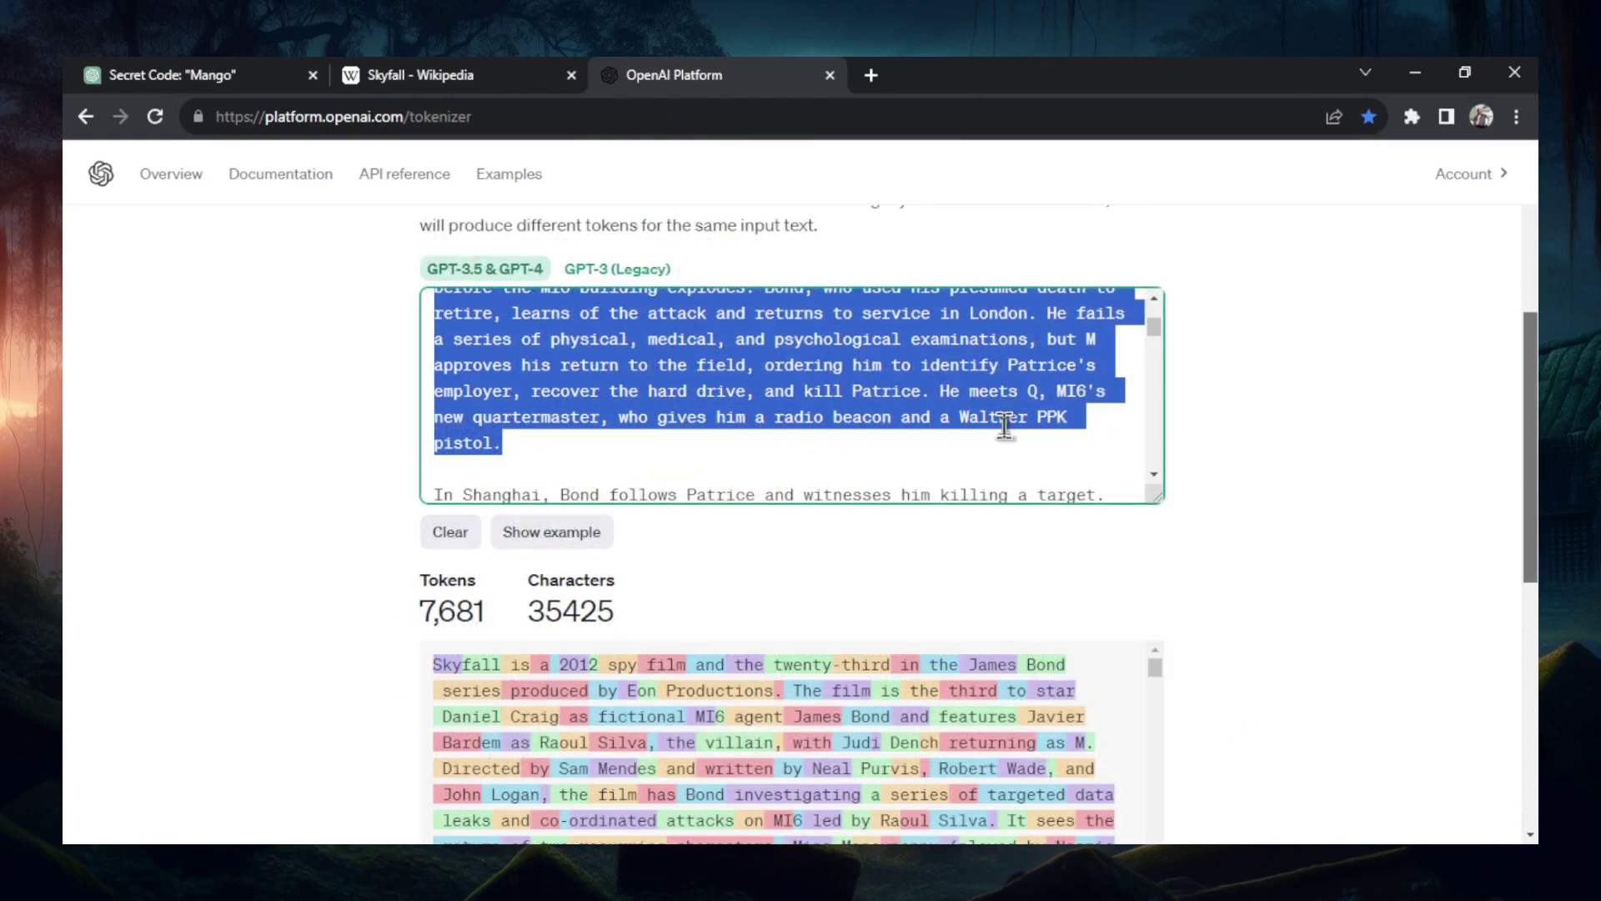
drag(1156, 322, 1164, 487)
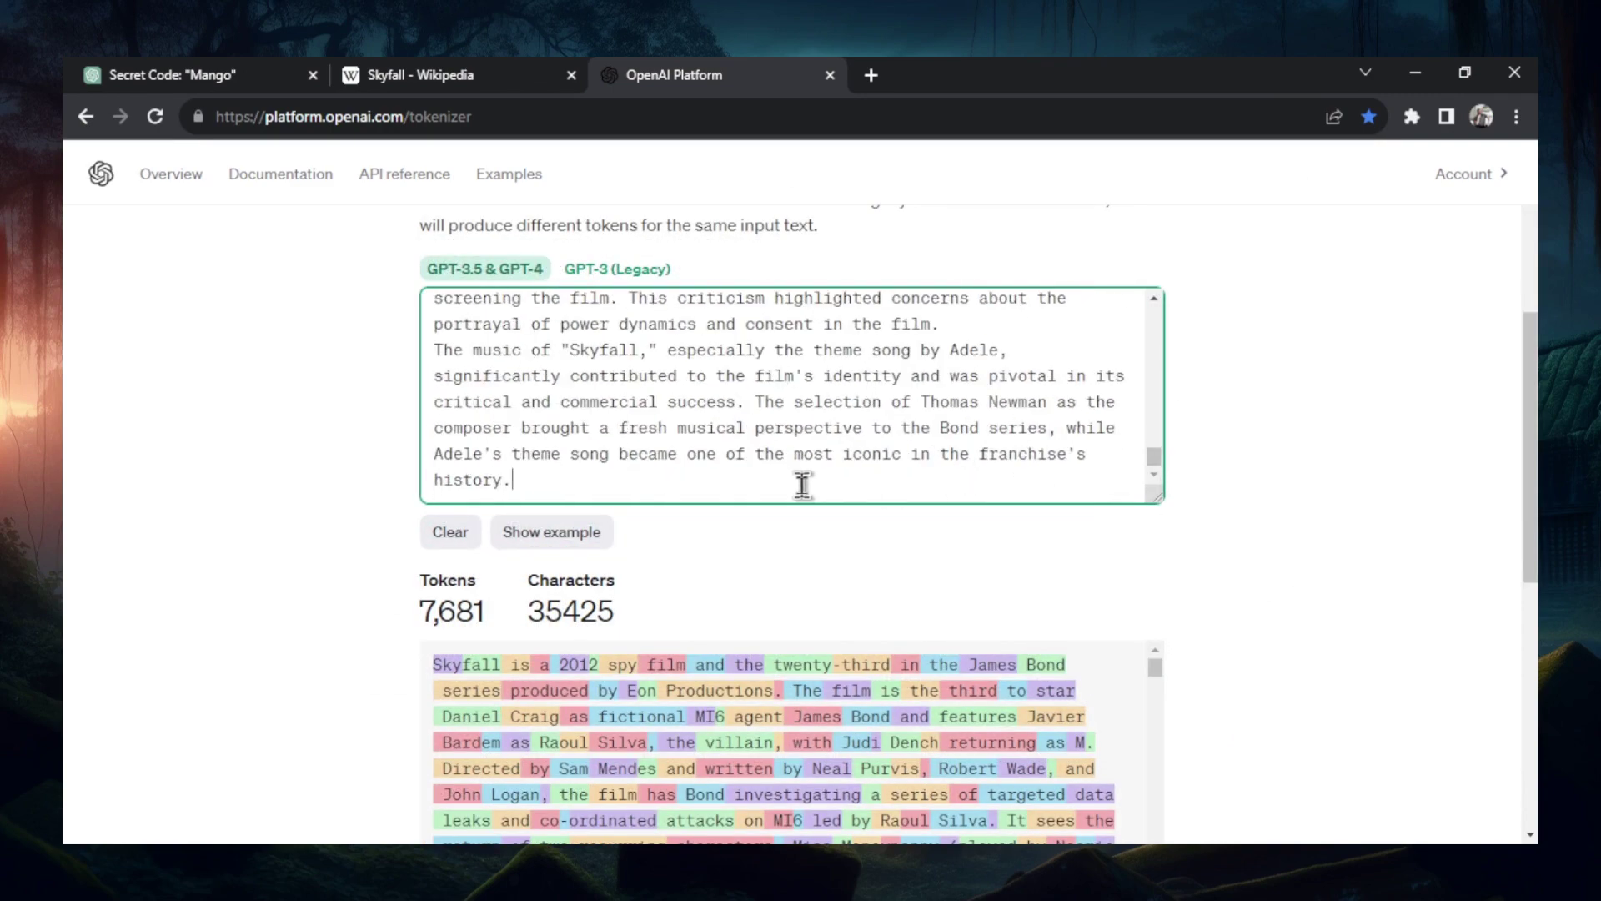
- Open a second tokenizer tab and paste Skyfall passages, including the Casting section
click(872, 75)
text(op)
click(855, 421)
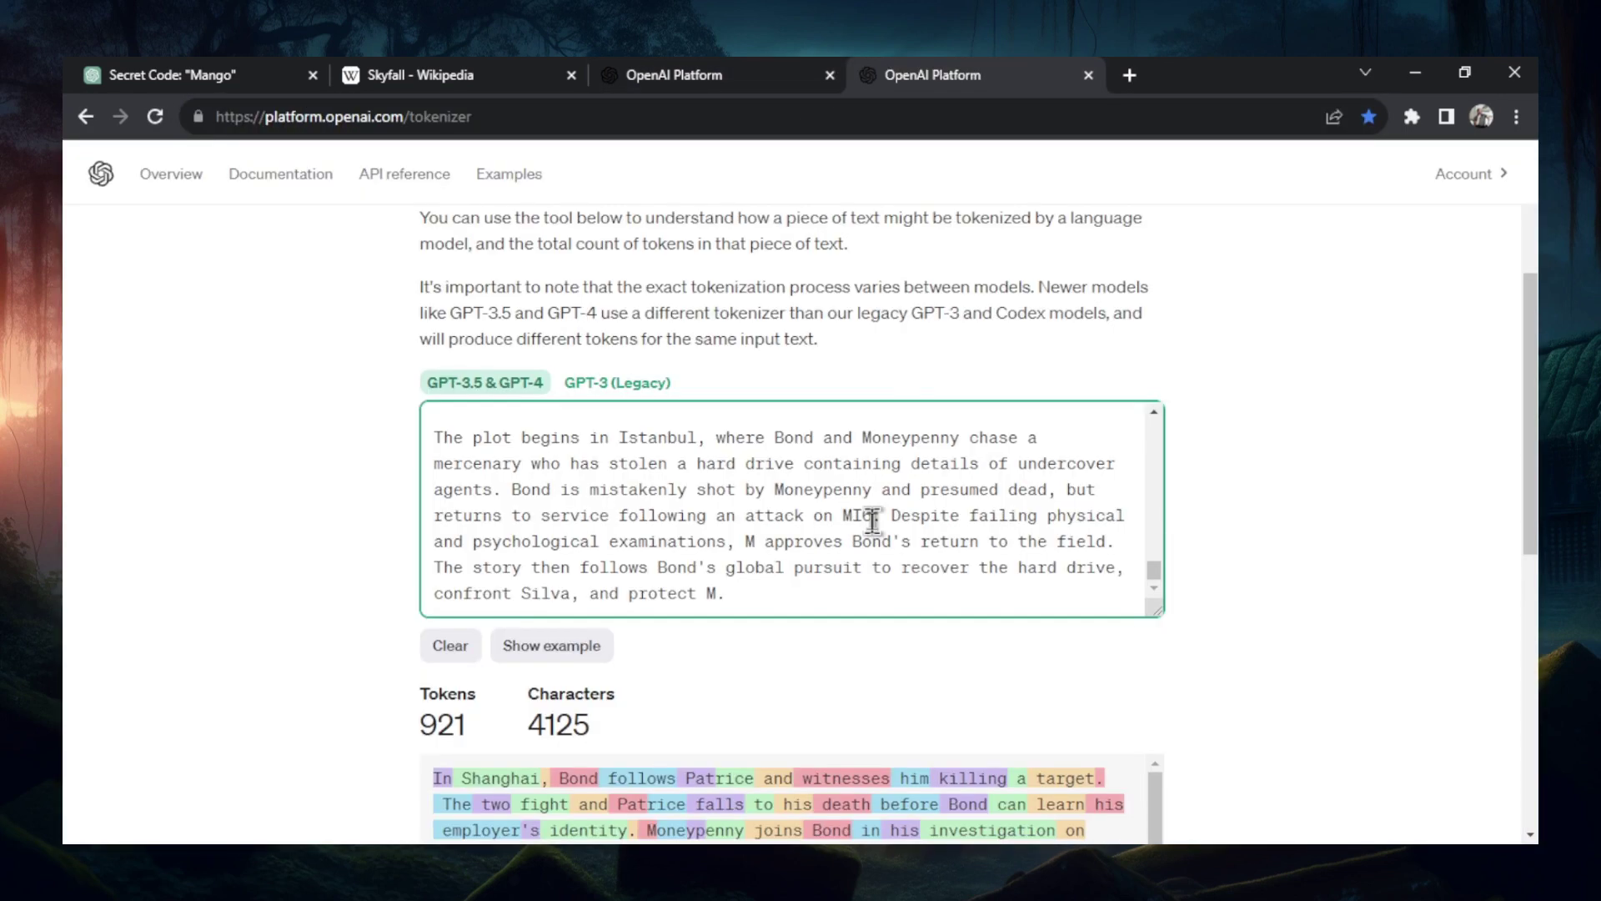
key(Return)
key(ctrl+v)
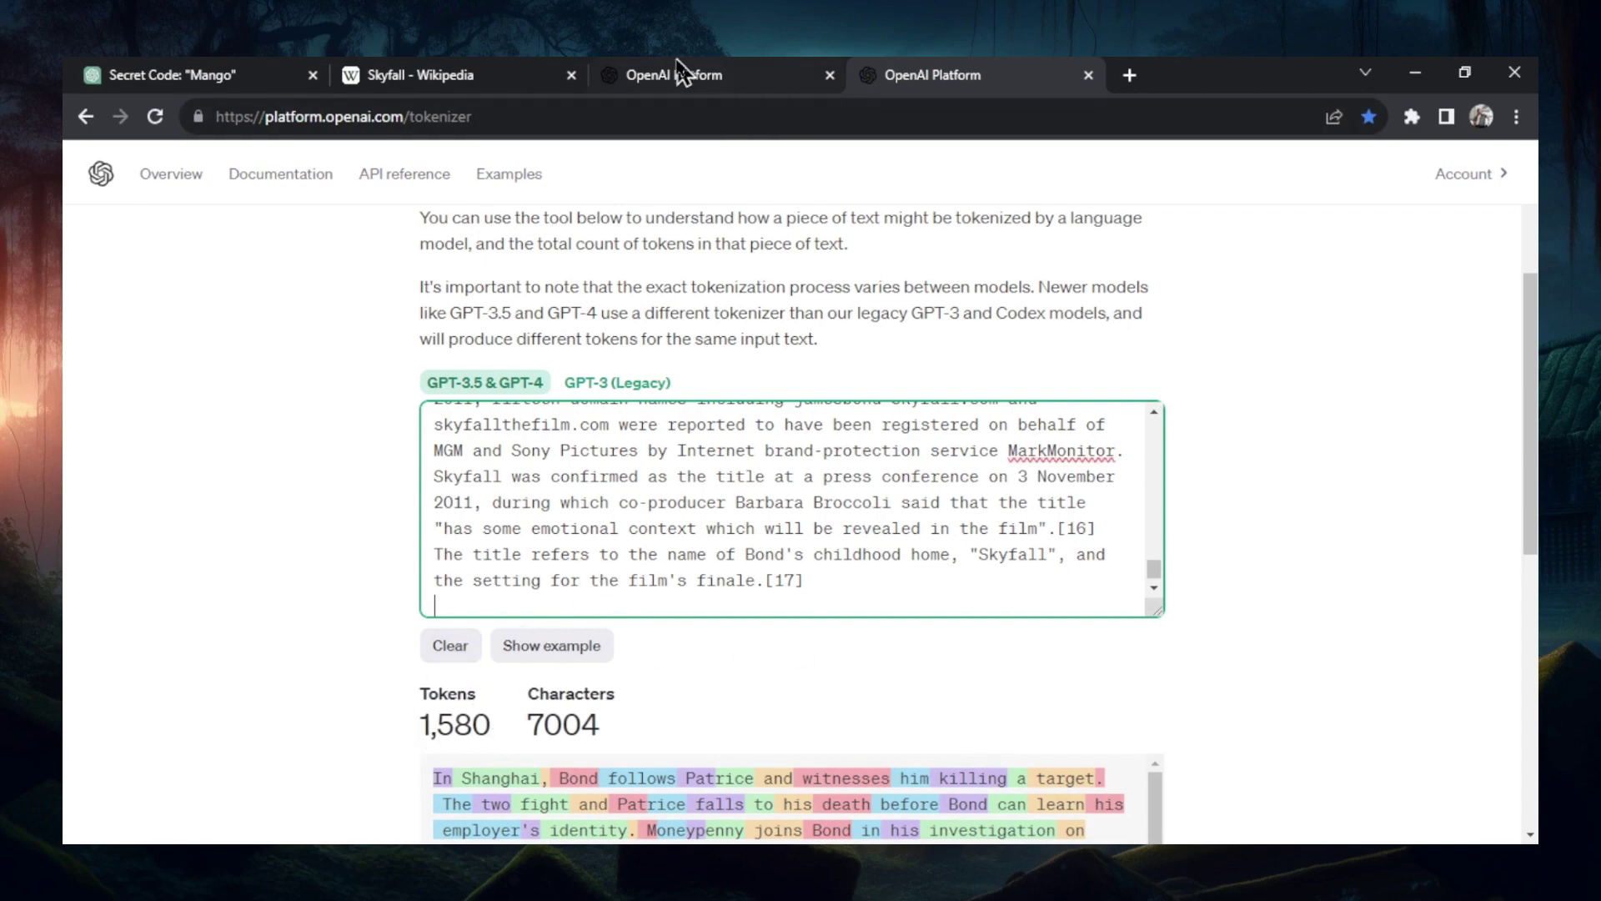
key(ctrl+v)
- Copy all the tokenizer text (2,535 tokens, 11,914 characters) into the chat message
key(ctrl+a)
key(ctrl+c)
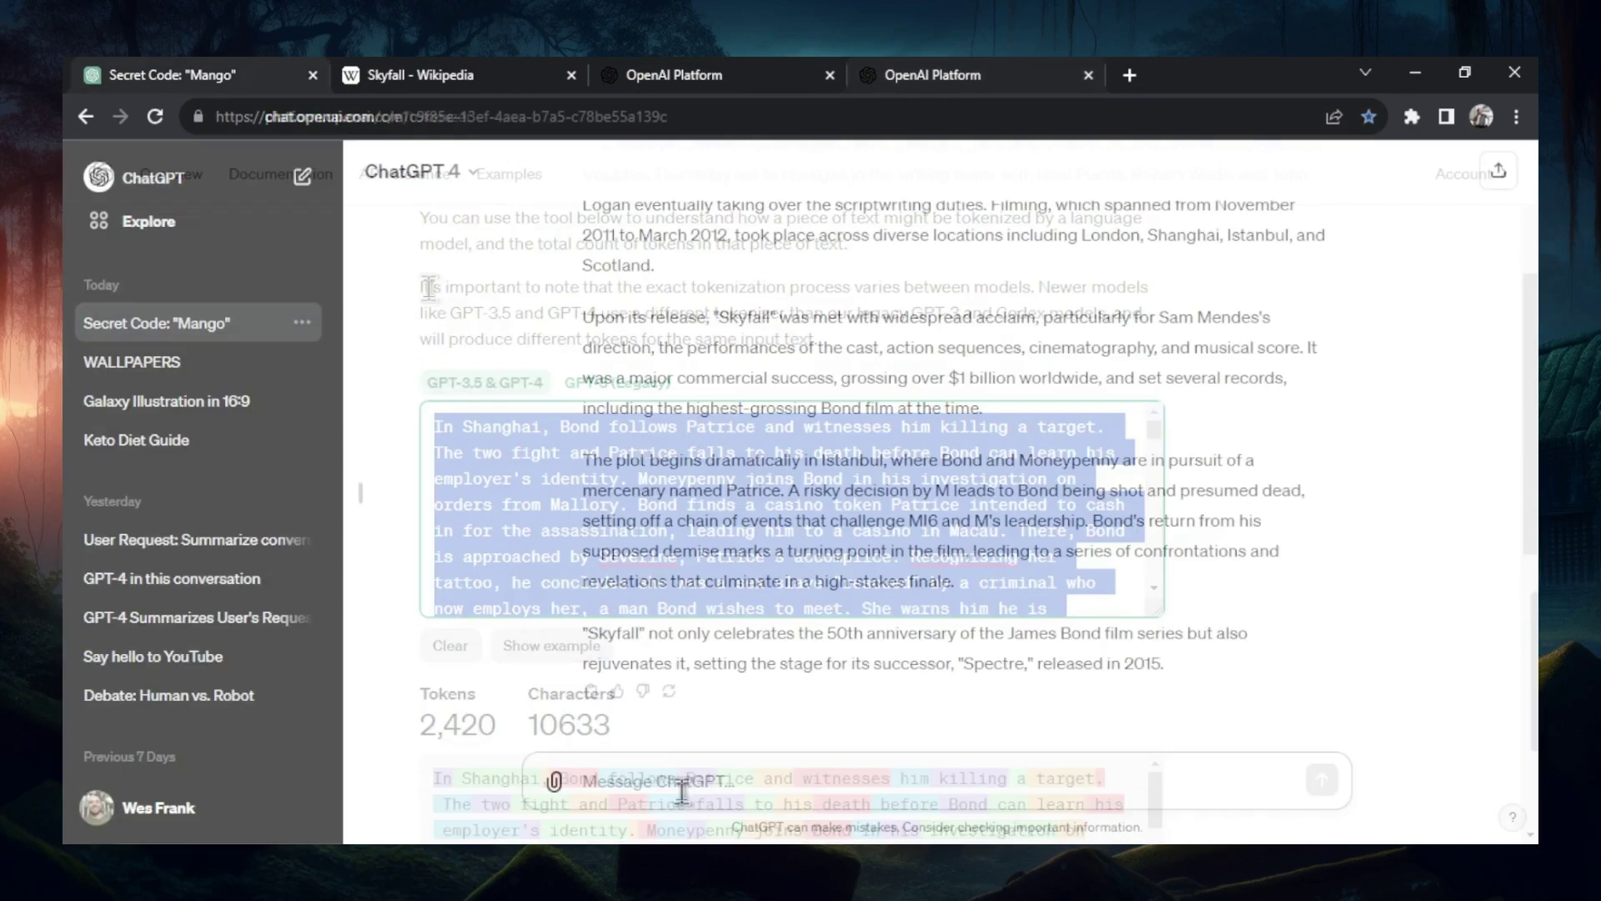
key(ctrl+v)
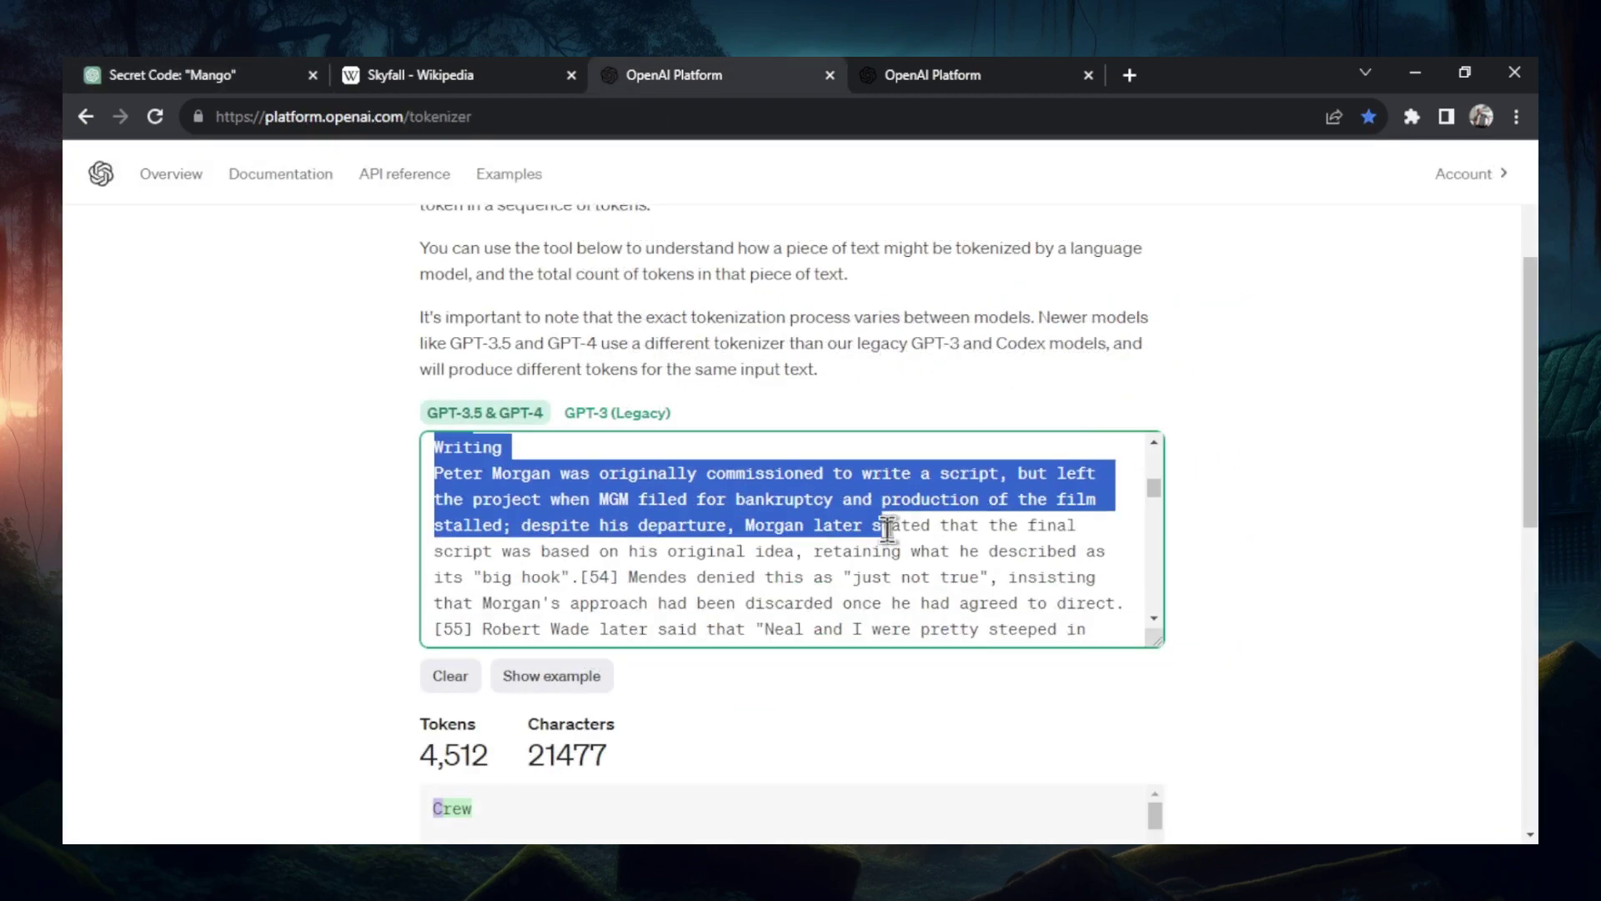
drag(877, 529, 882, 527)
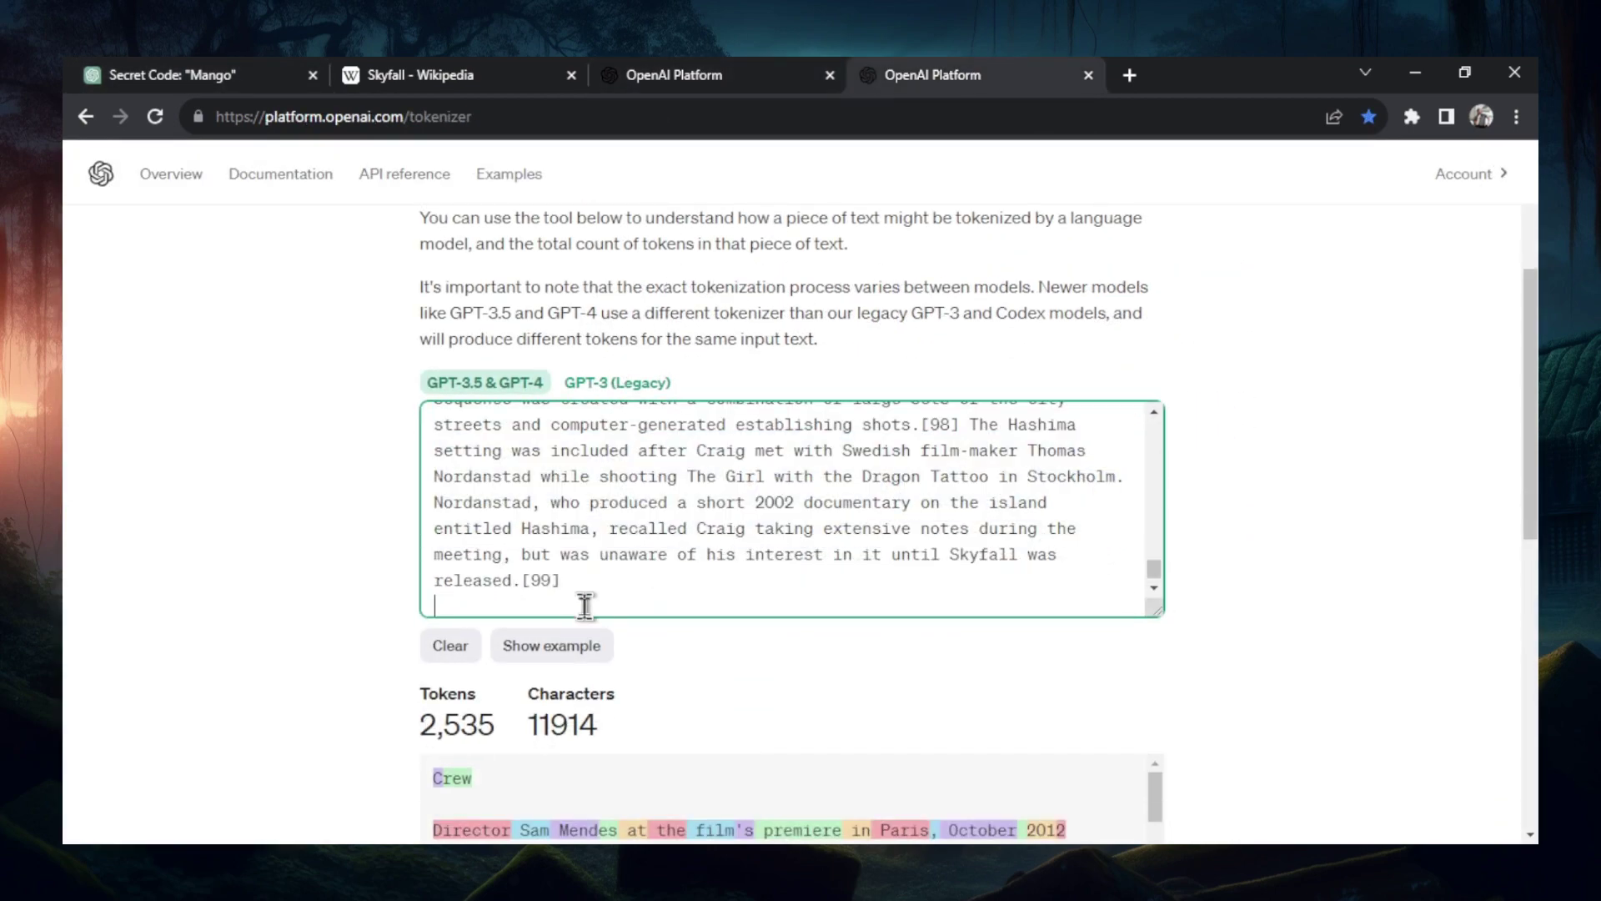
key(ctrl+a)
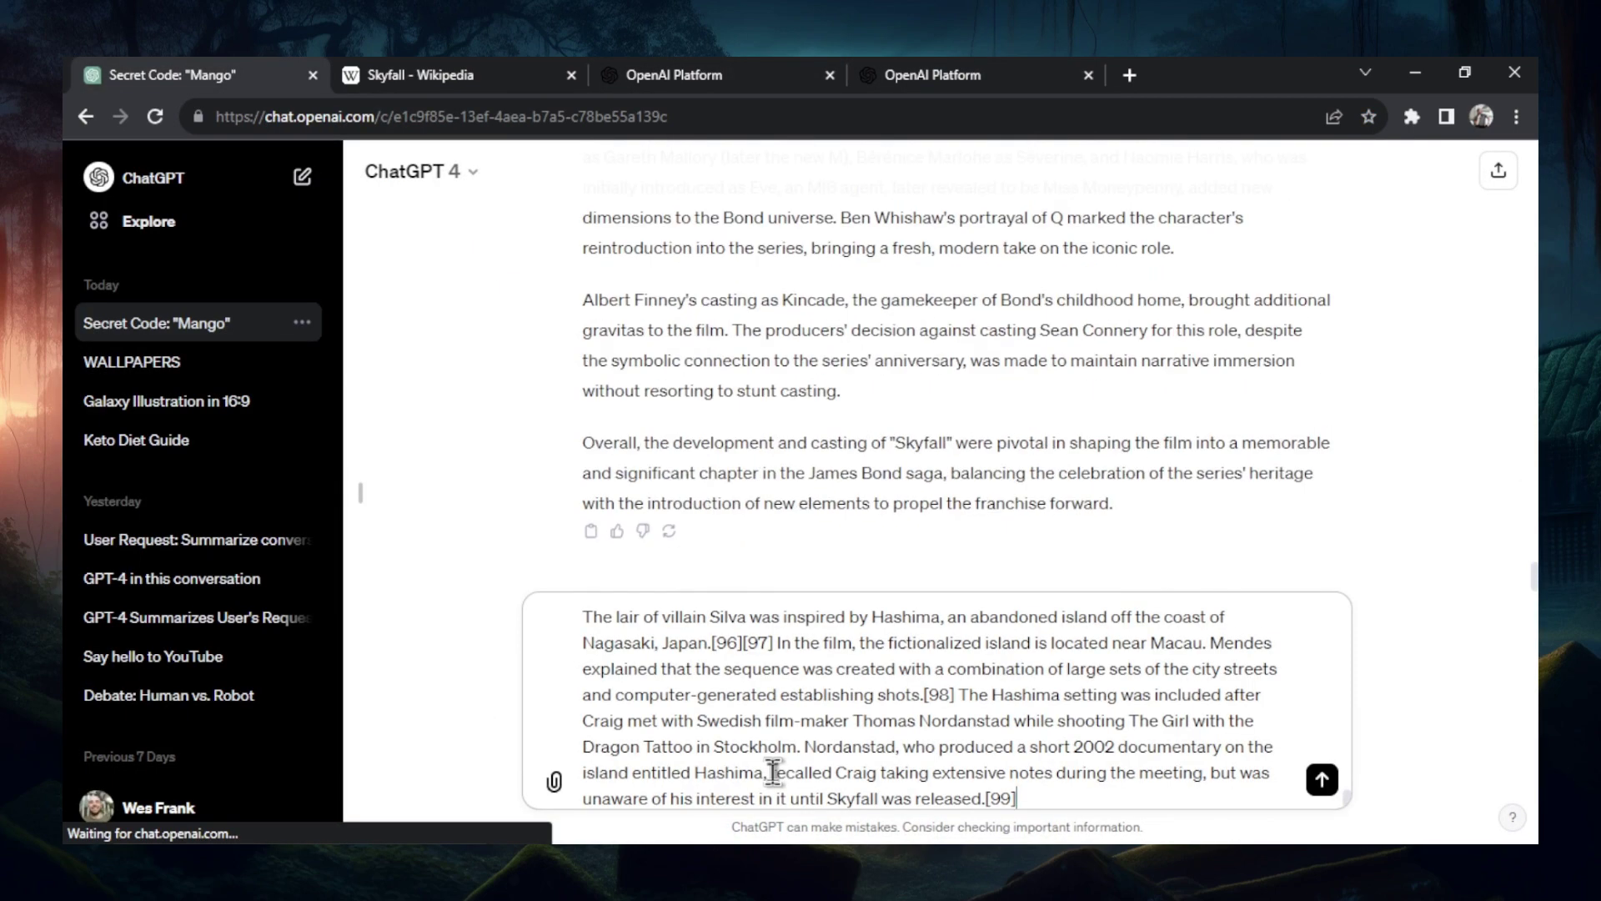
- Send the long passage to ChatGPT and replace the tokenizer text with the longer Skyfall text
key(Return)
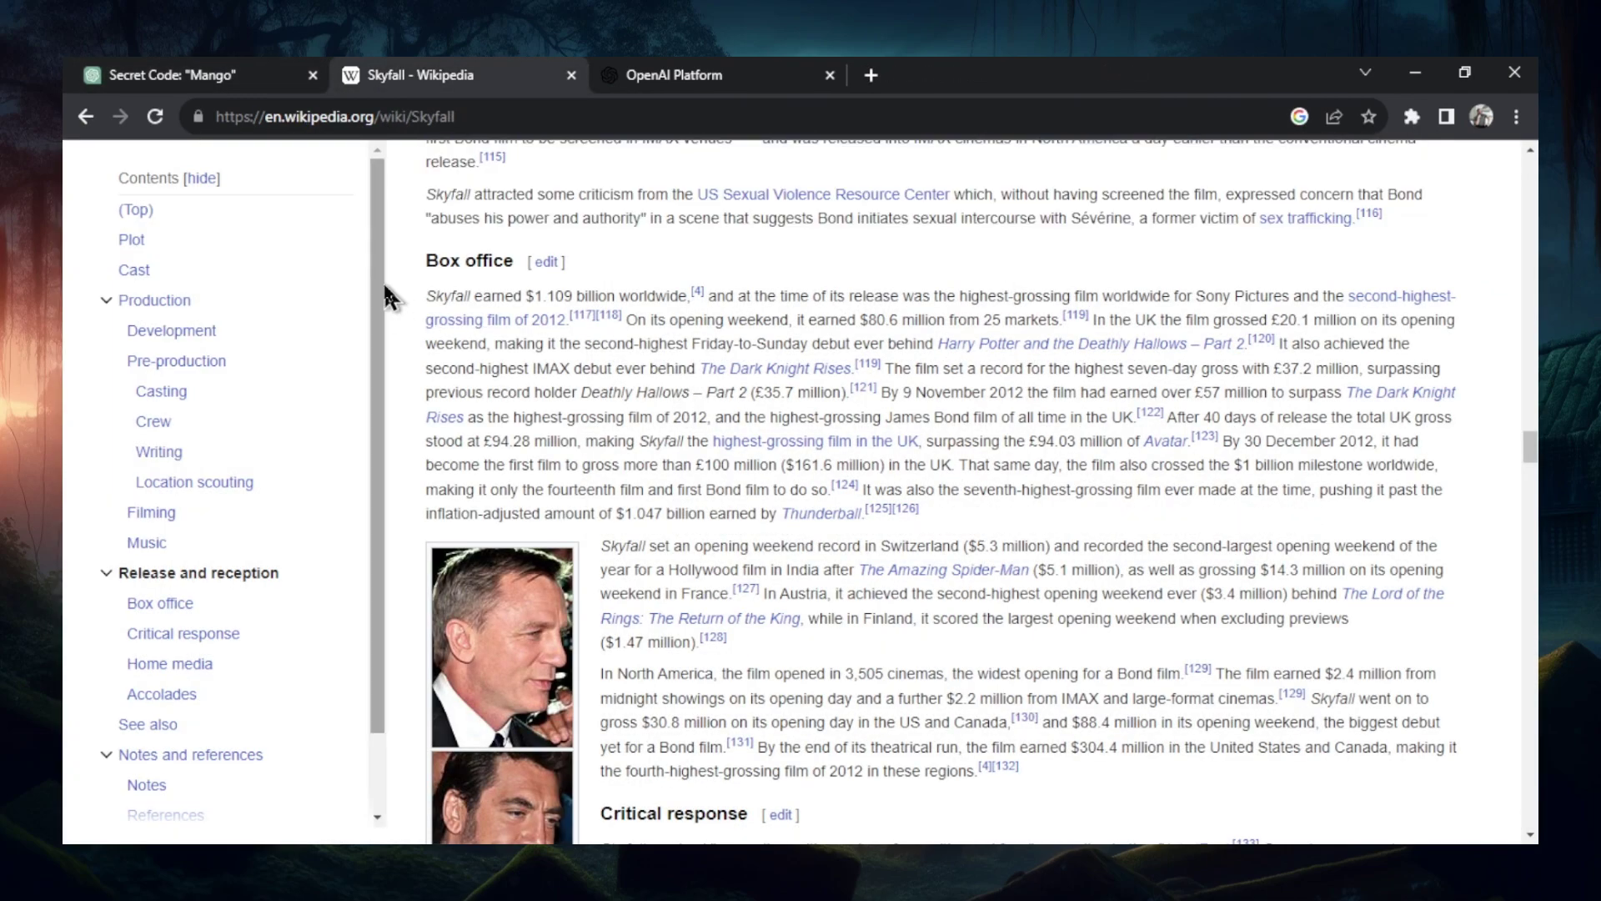
drag(413, 265, 1089, 534)
scroll(1092, 508, down, 12)
scroll(1089, 495, down, 6)
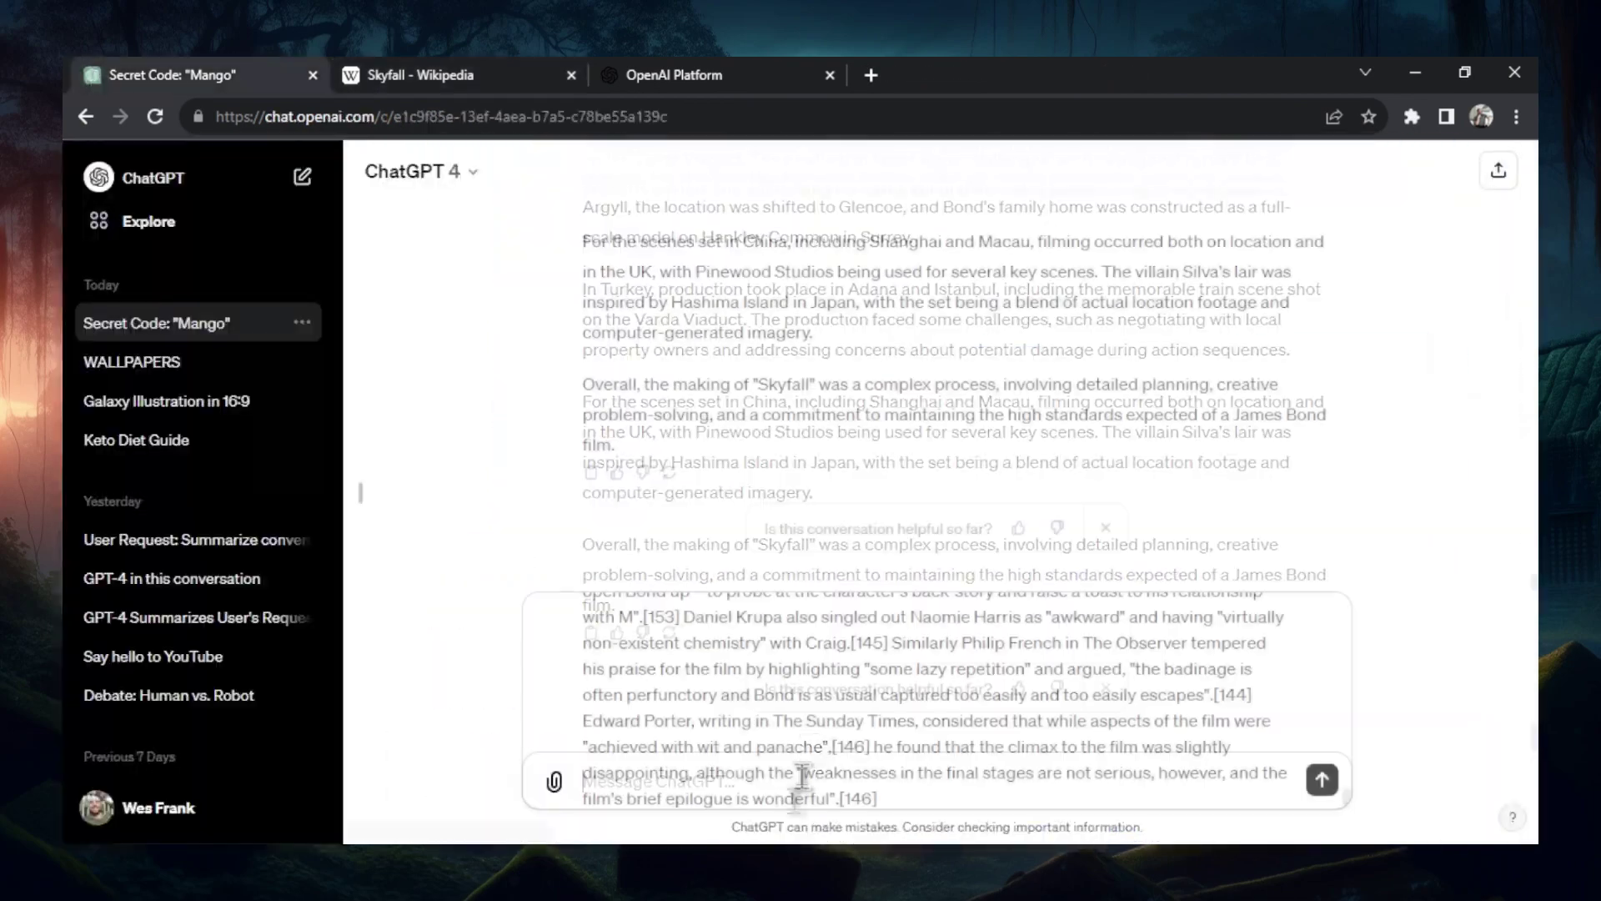
key(Return)
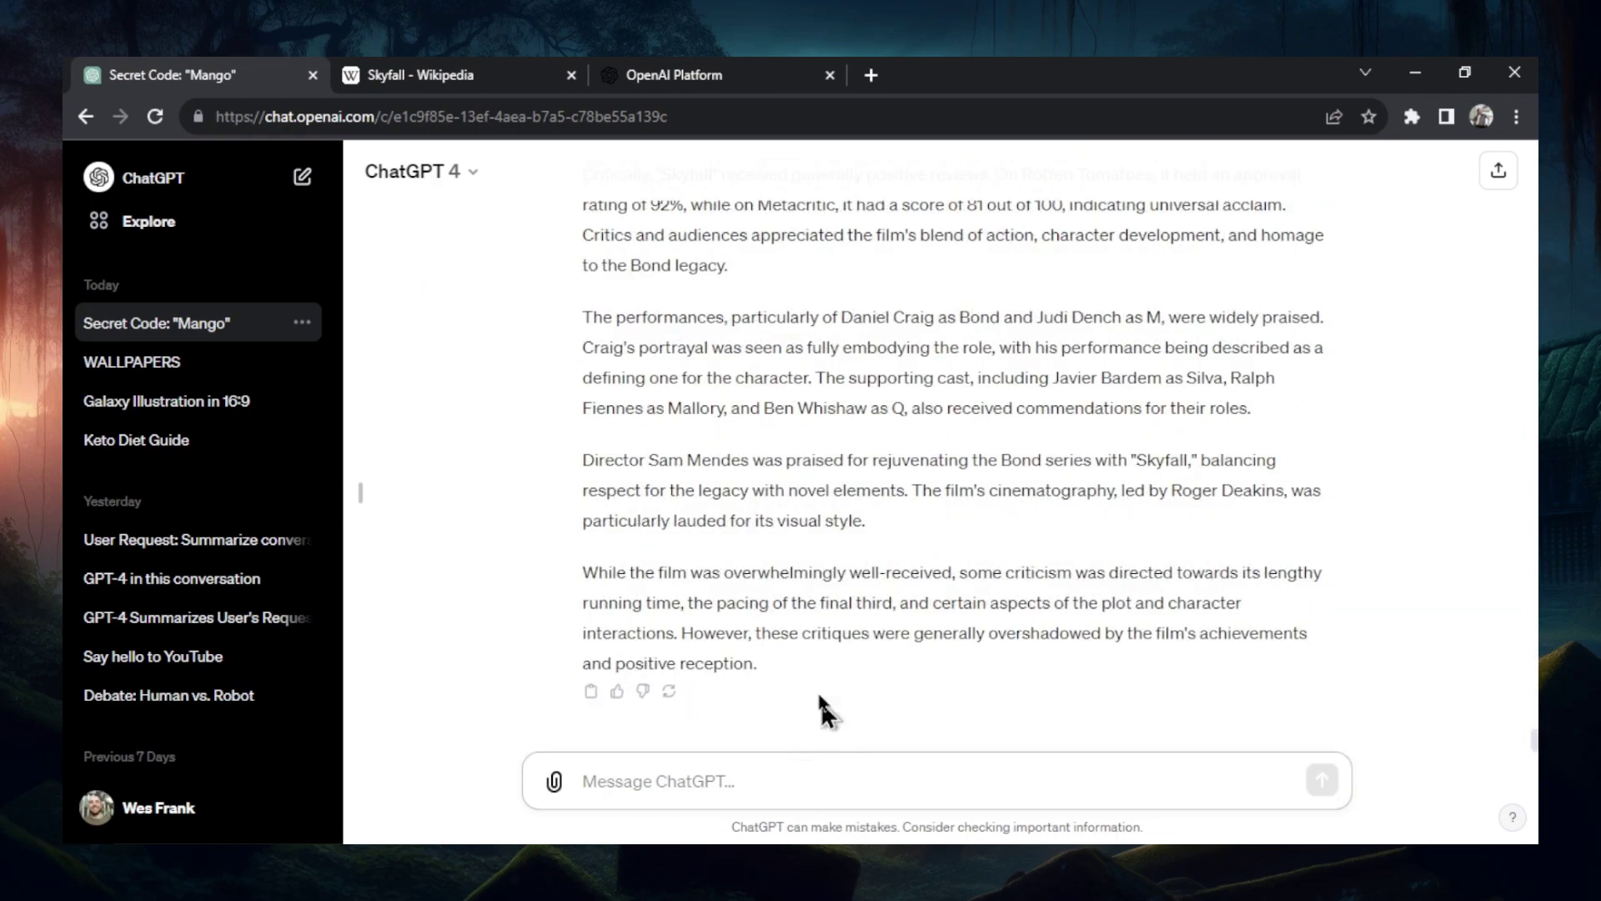
drag(826, 709, 584, 469)
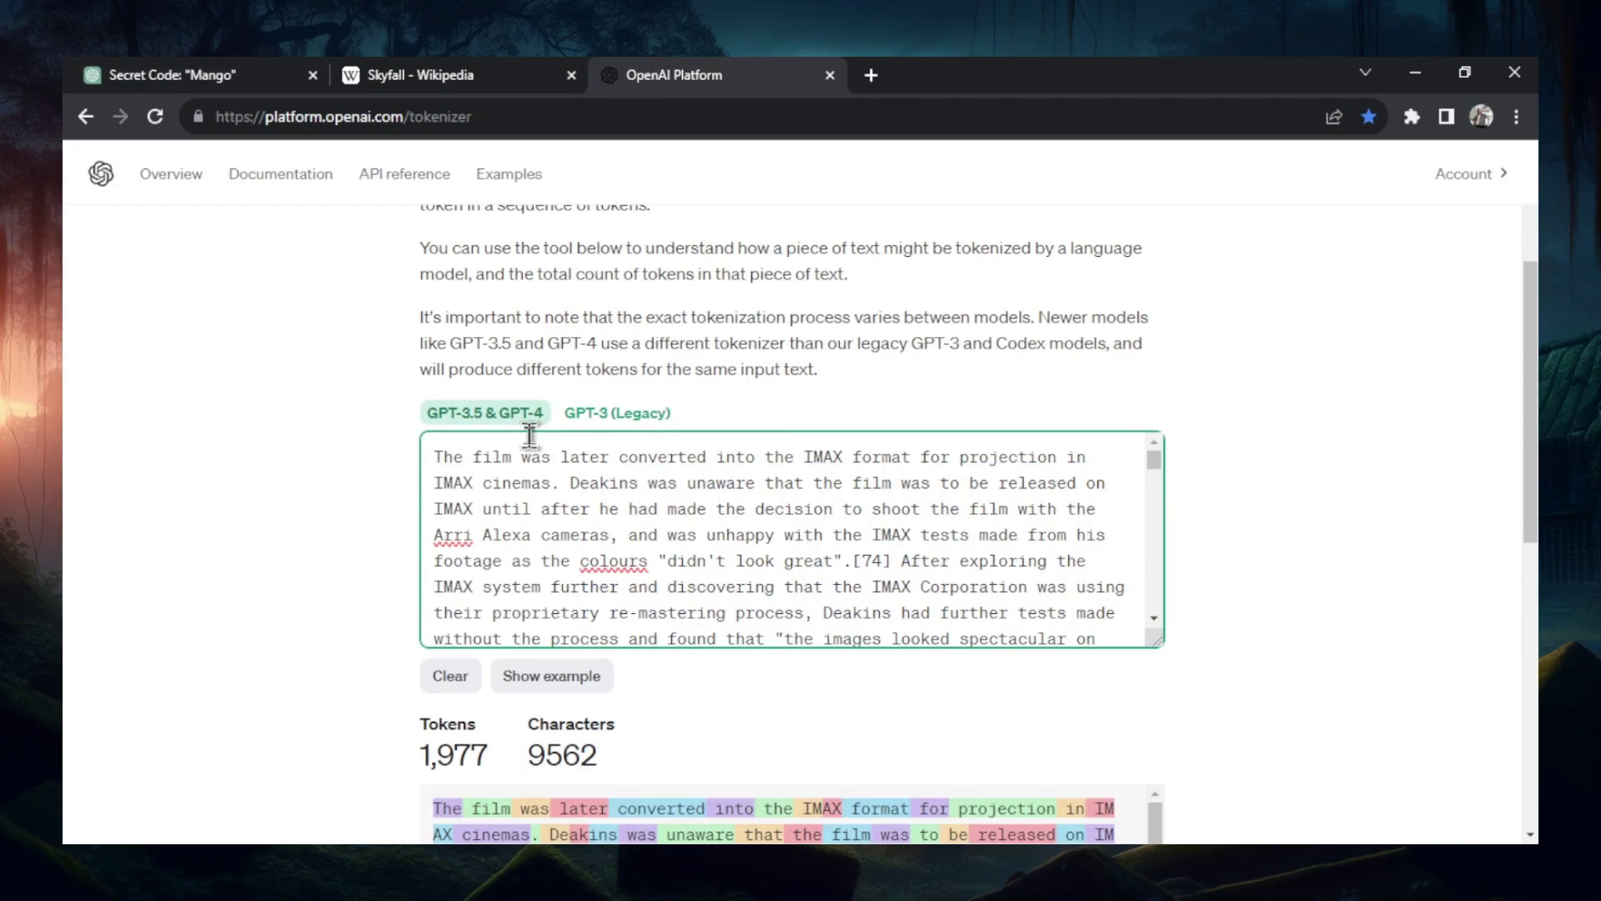
key(ctrl+a)
key(ctrl+v)
scroll(1334, 667, down, 2)
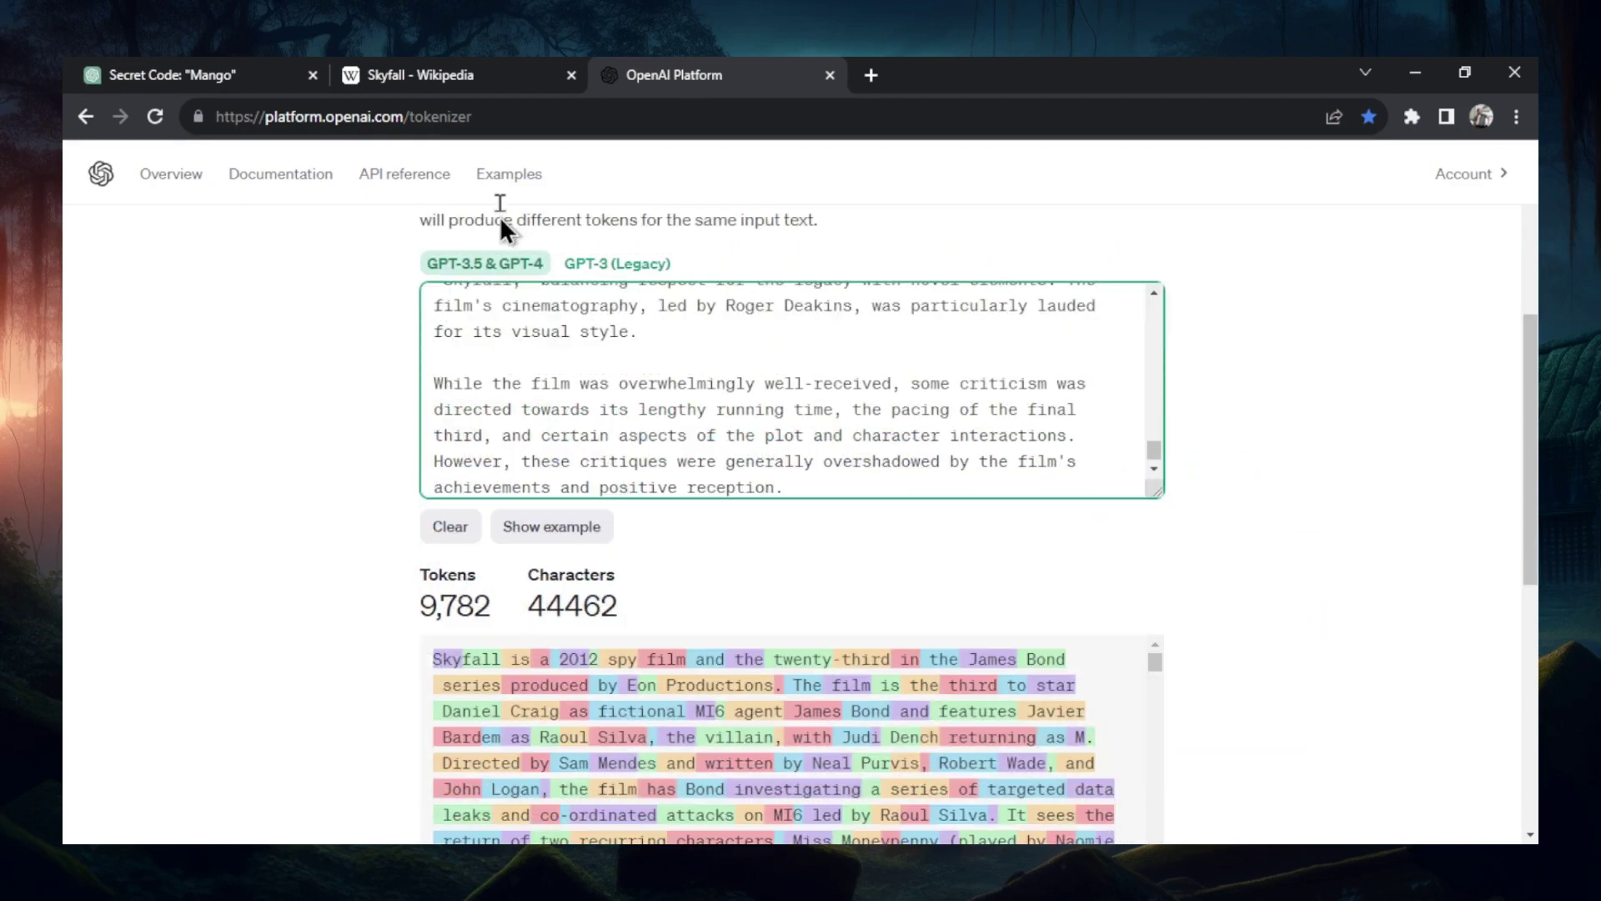
- Send the Home media and Accolades text to the chat and add it to the tokenizer (10,017 tokens)
click(467, 74)
scroll(813, 538, down, 1)
scroll(812, 538, down, 3)
drag(424, 271, 894, 589)
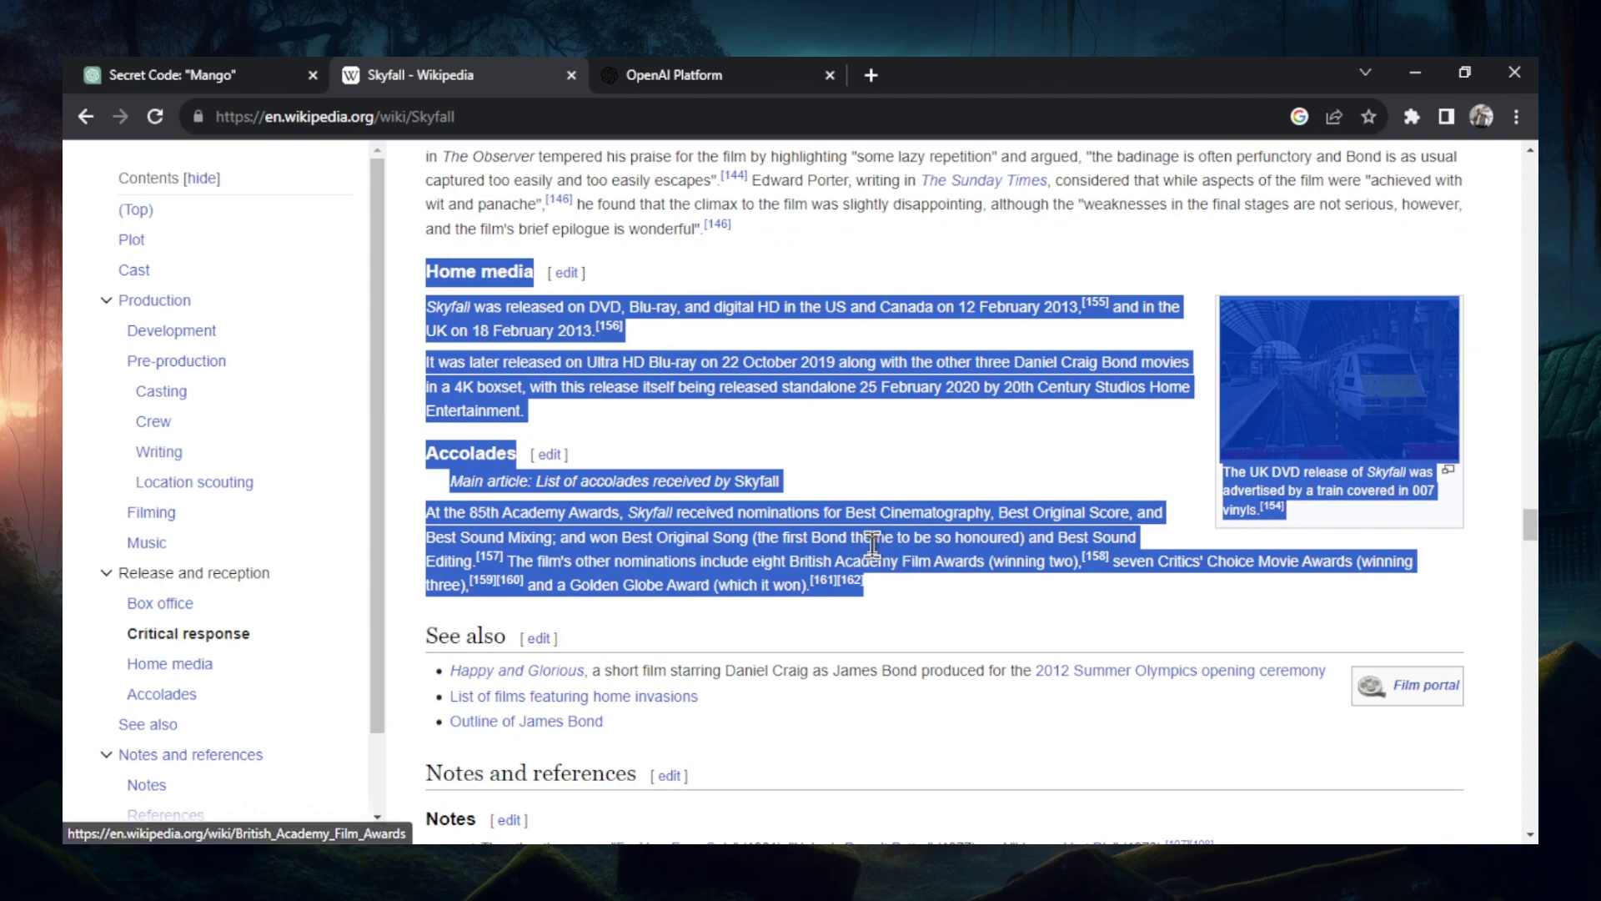
key(ctrl+c)
key(ctrl+shift+Tab)
key(ctrl+v)
key(Return)
key(ctrl+Tab)
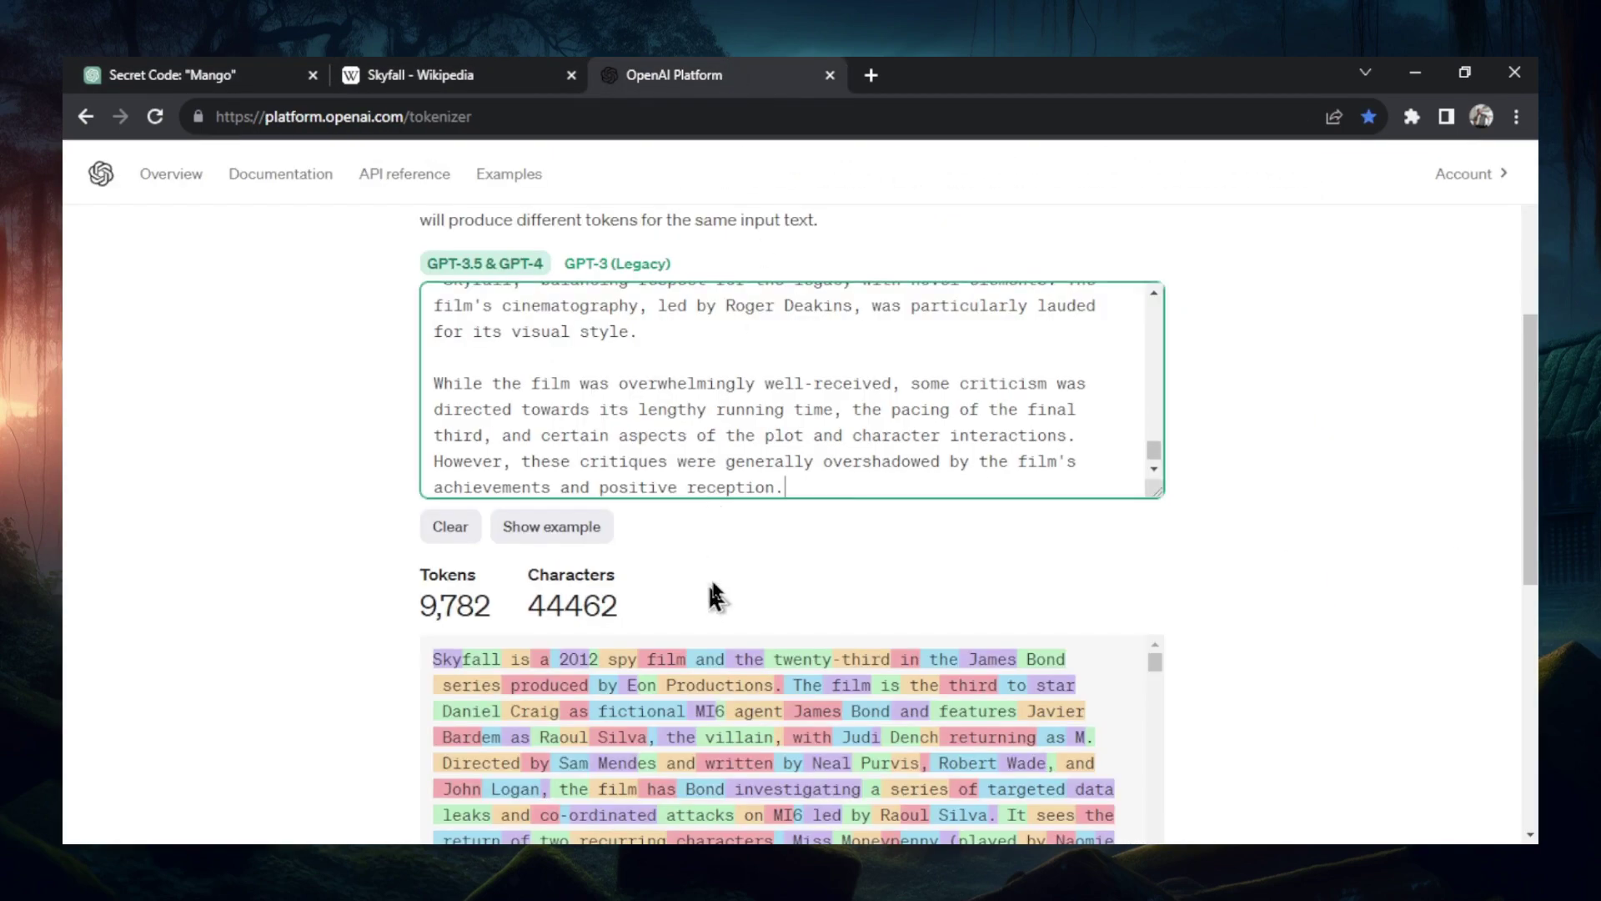
key(ctrl+v)
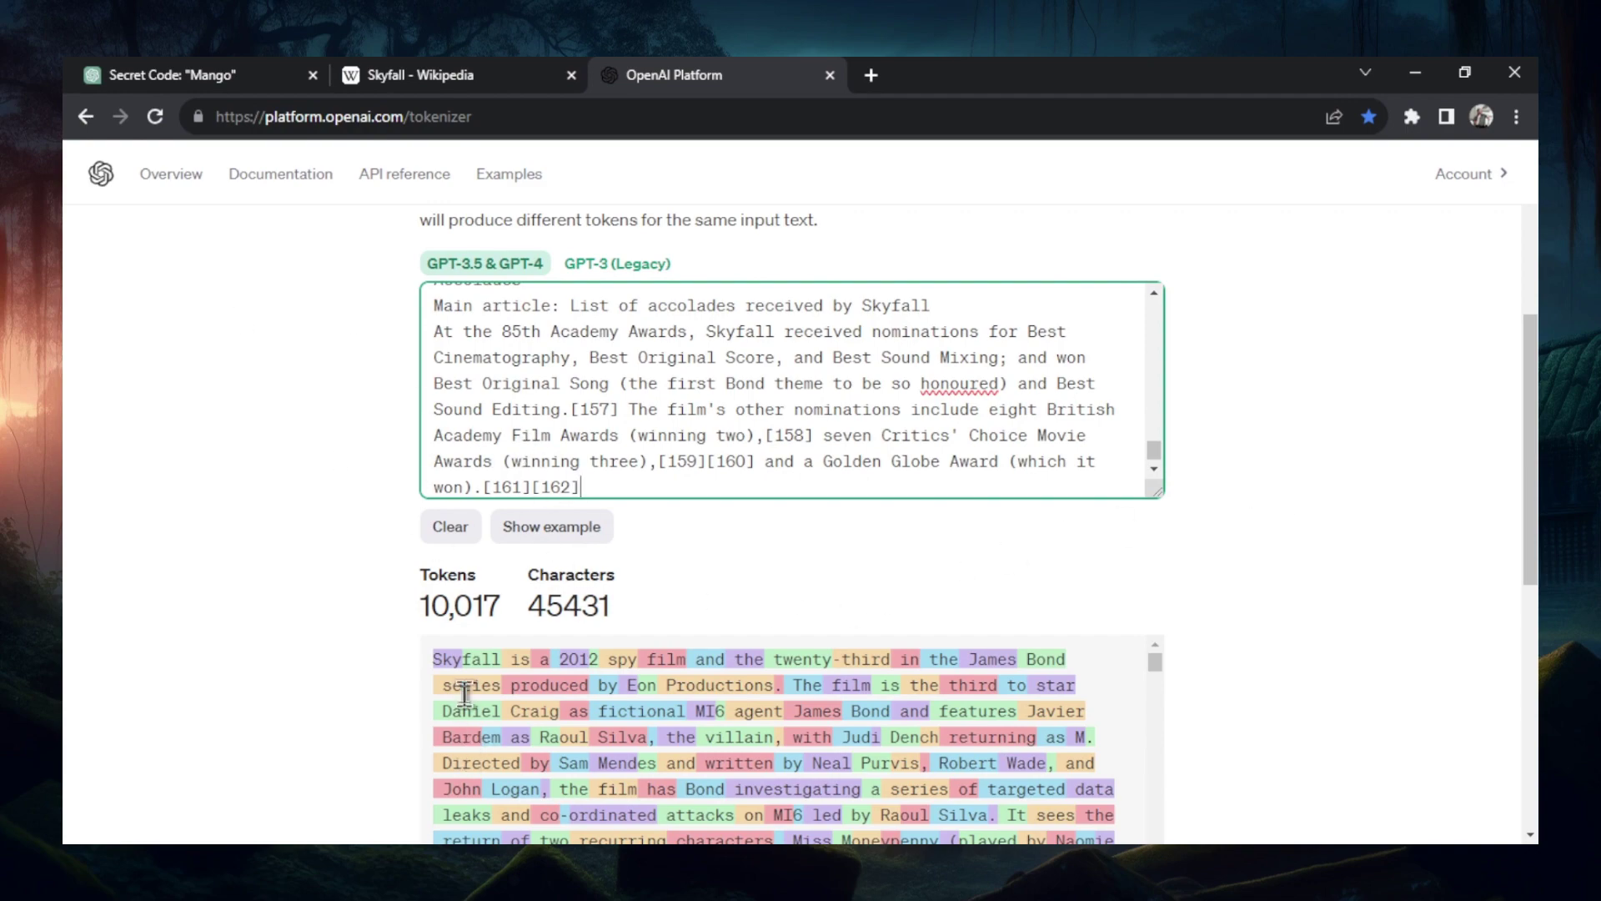
click(251, 75)
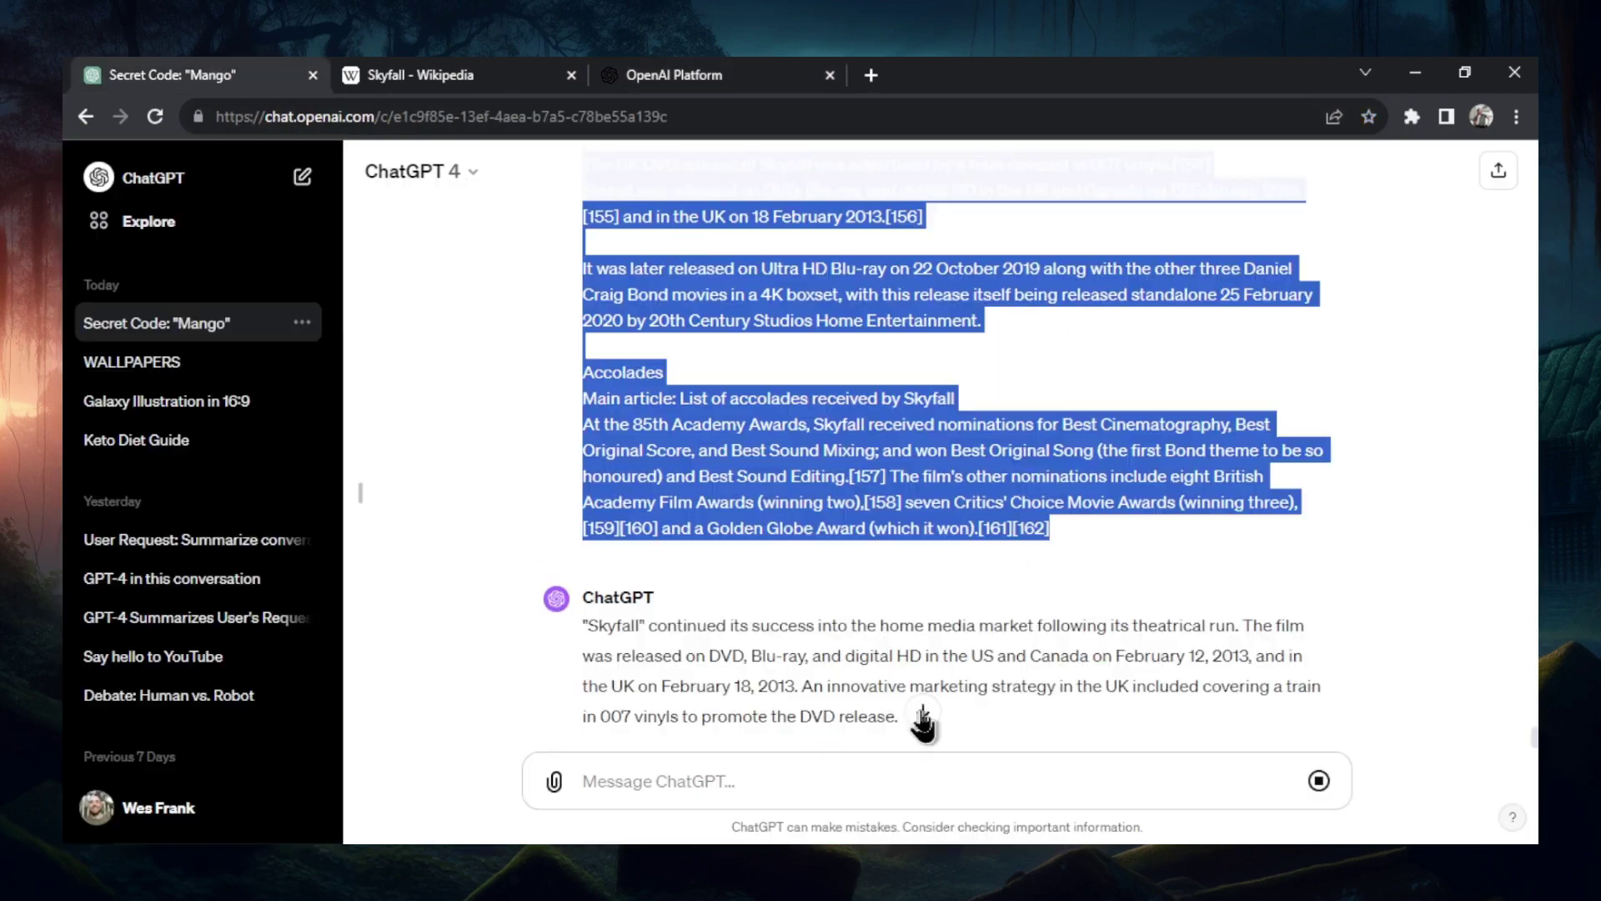
- Rename the Secret Code chat to 'Skyfall BOND' and select ChatGPT's whole reply
click(1247, 492)
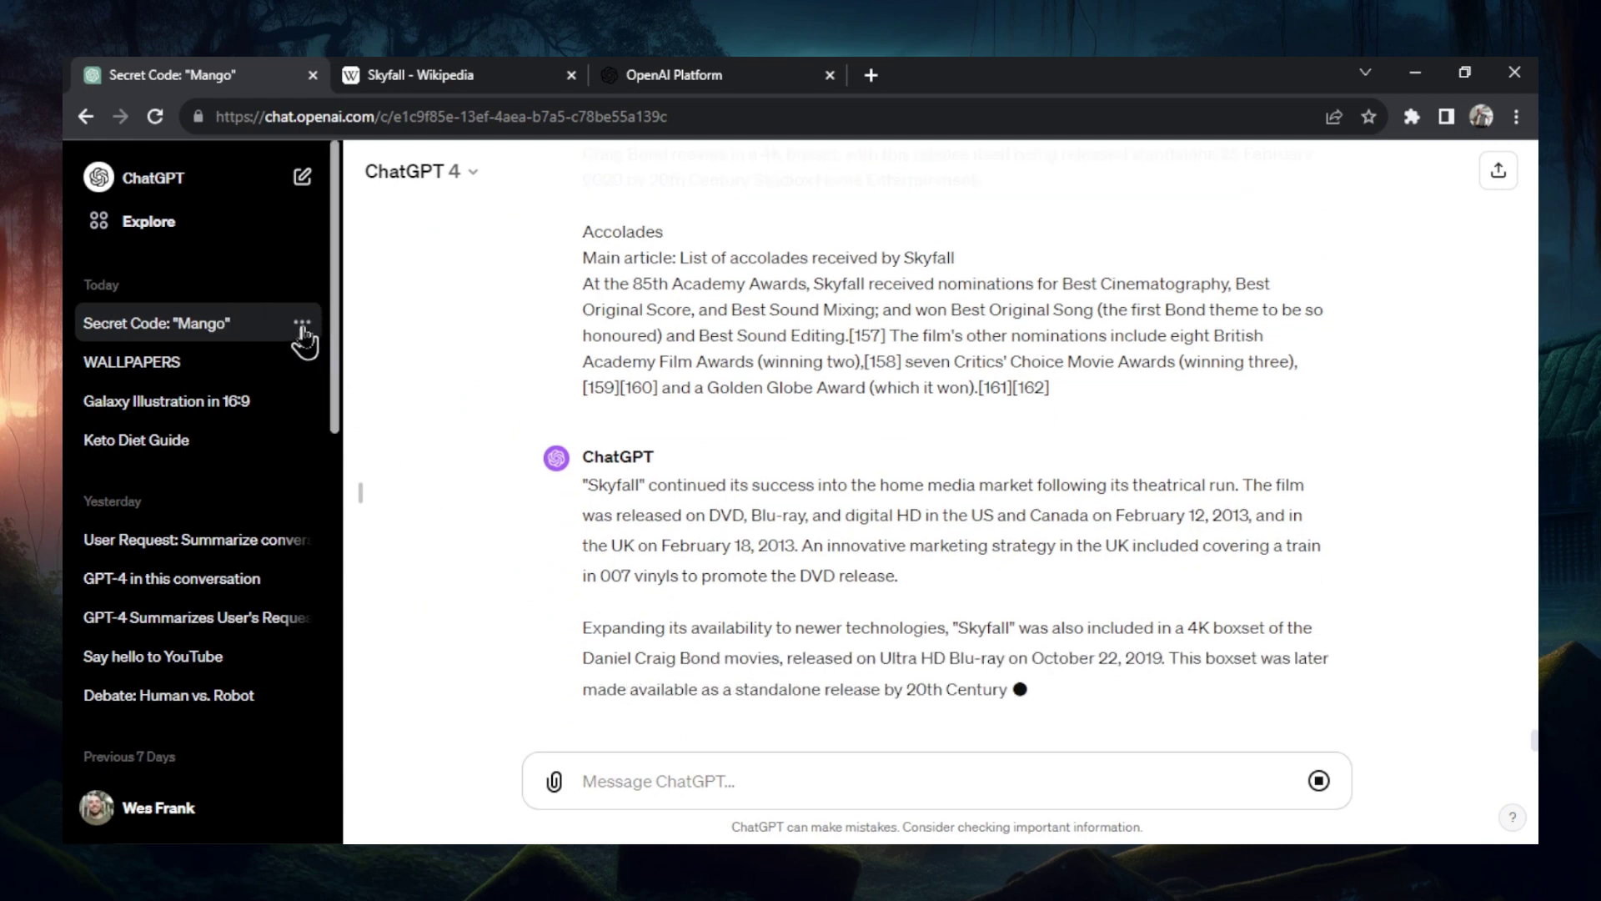
click(301, 324)
click(359, 403)
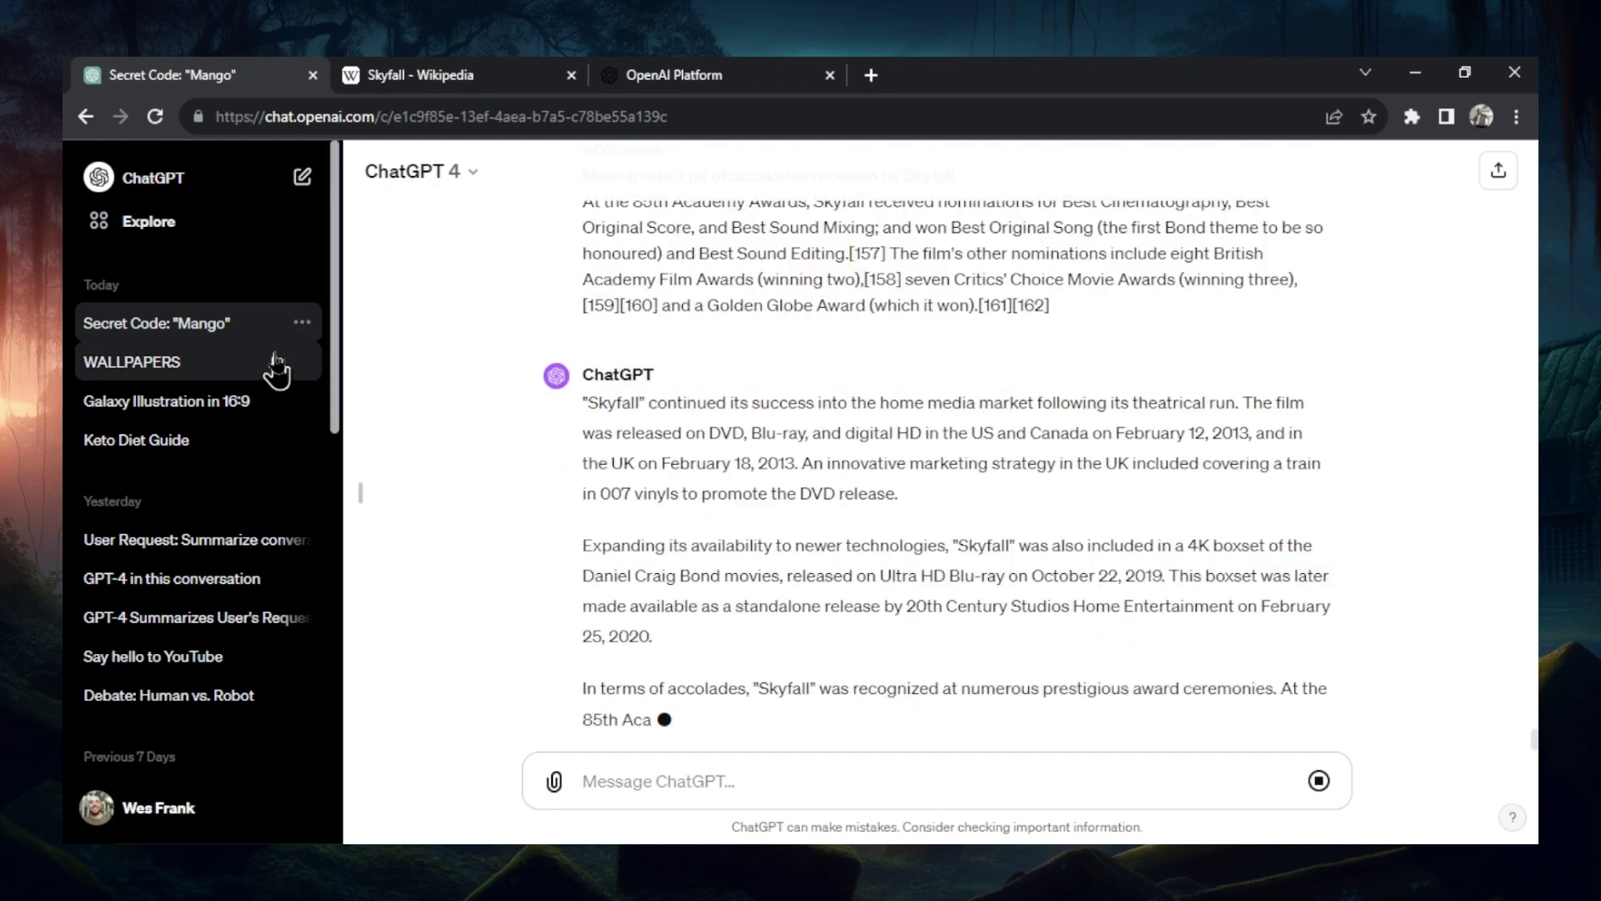
text(Skyfall BOND)
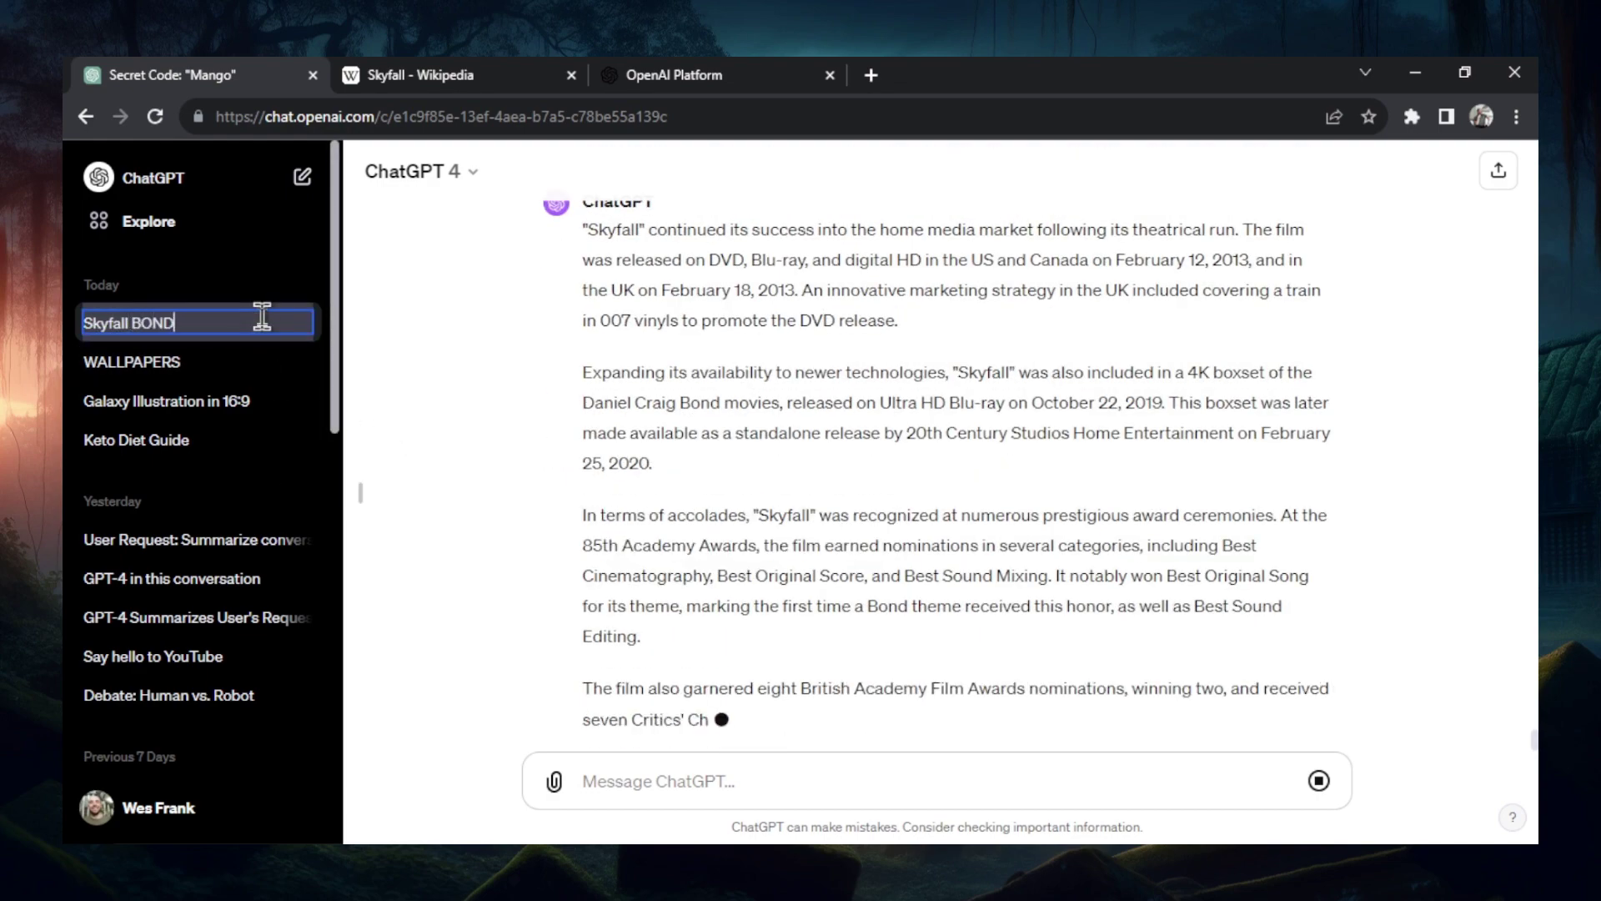
key(Return)
drag(702, 667, 638, 71)
click(637, 74)
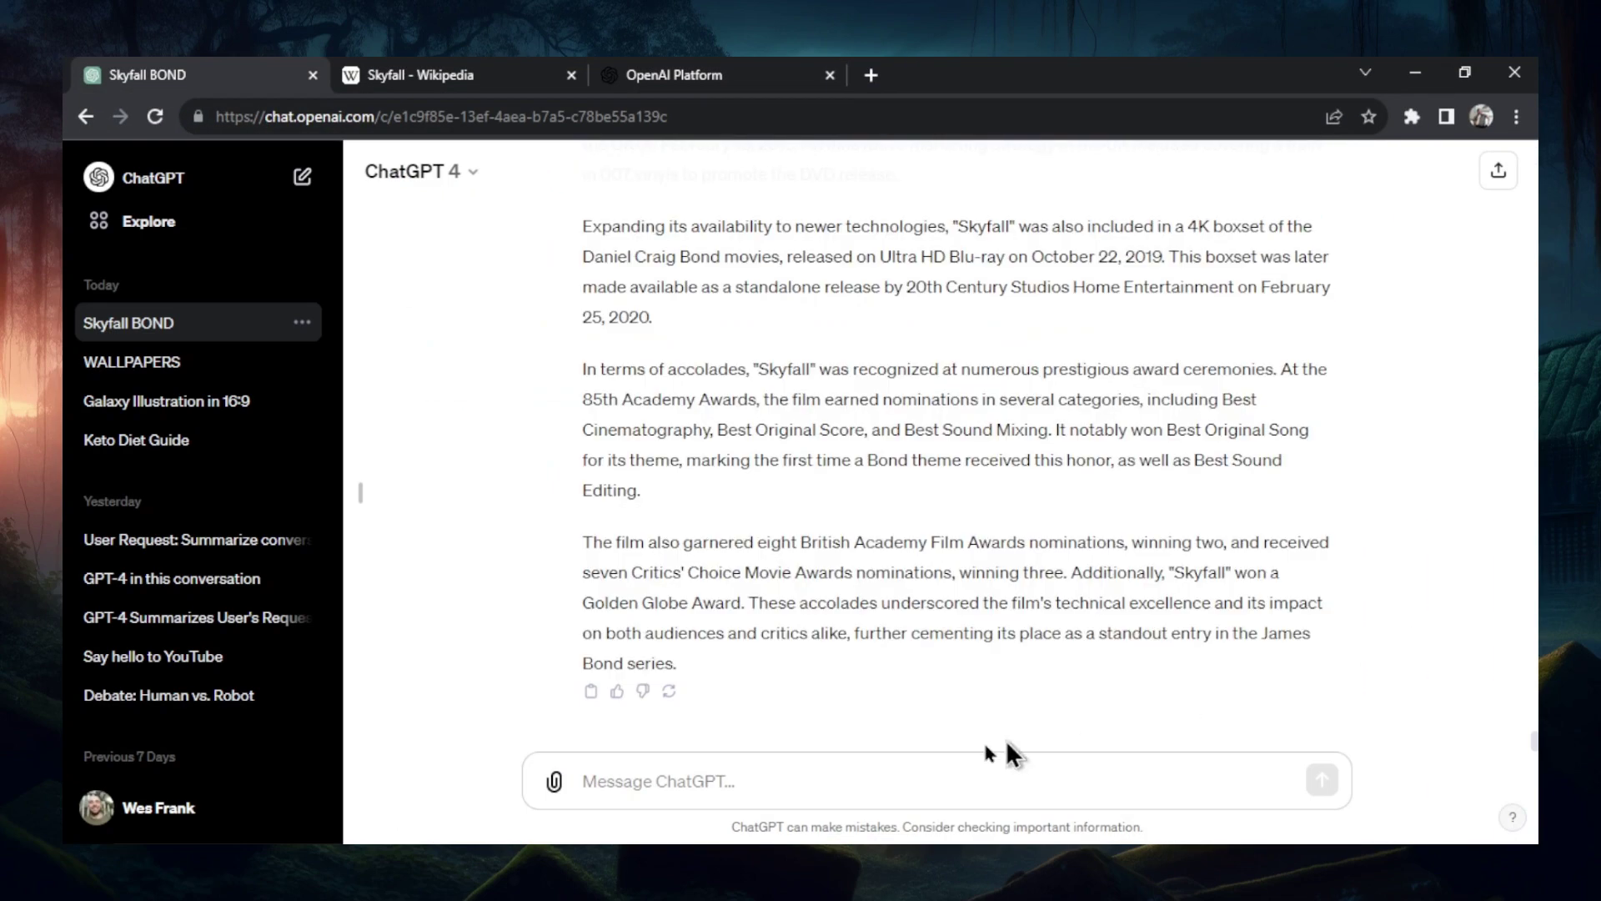
- Ask 'What is the secret code I told you earlier.' and check the 10,319-token count
text(What is the s)
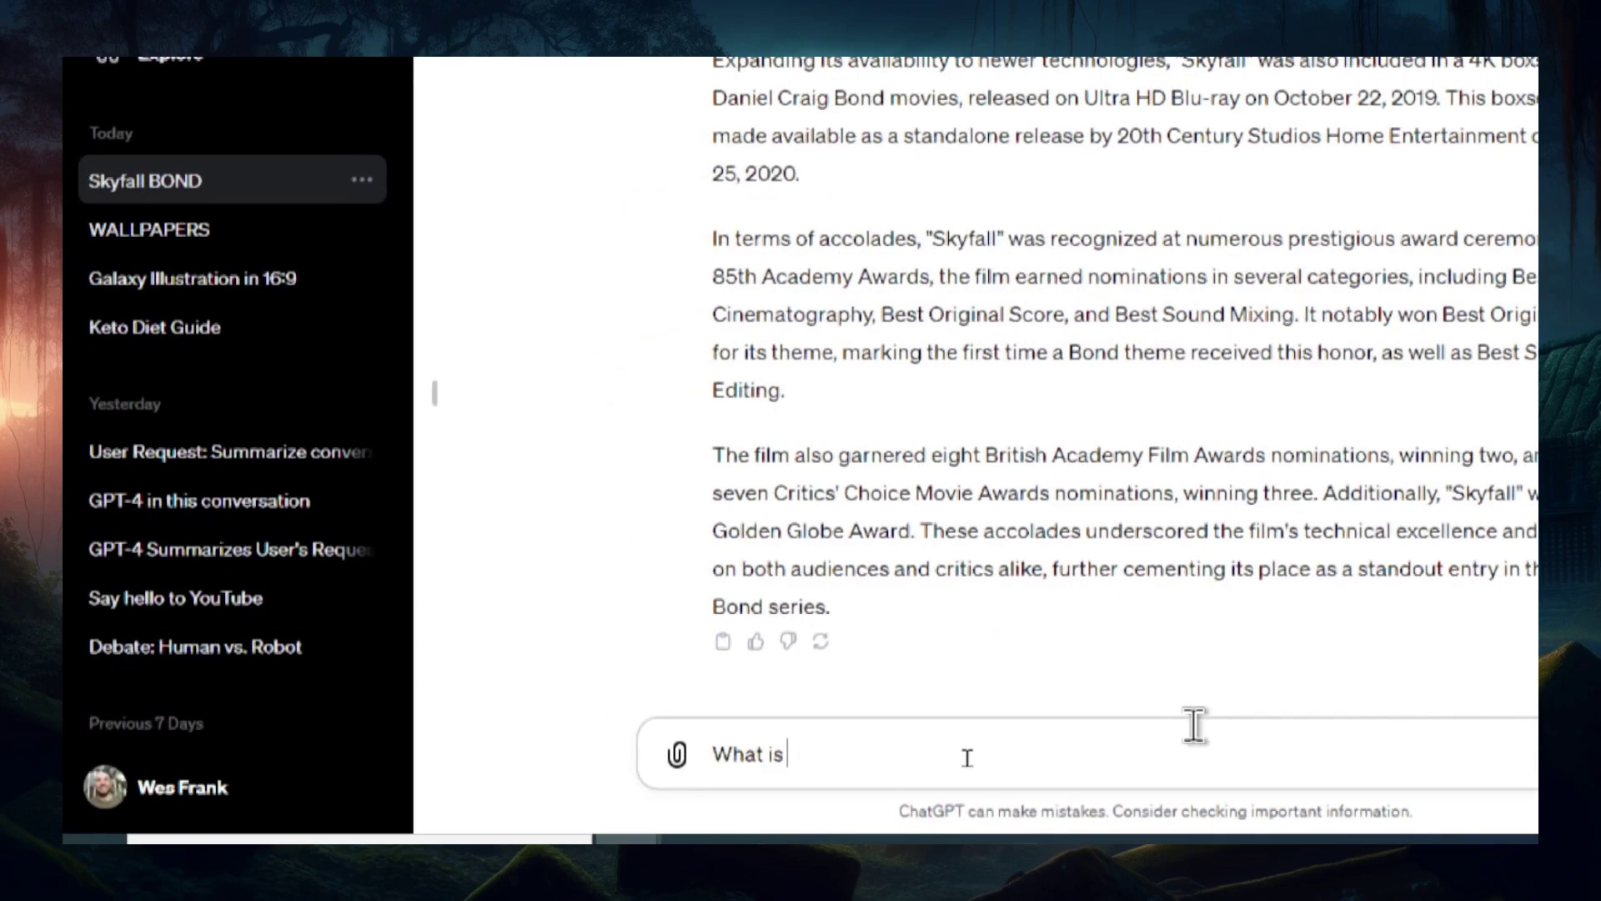
text(ecret code I to)
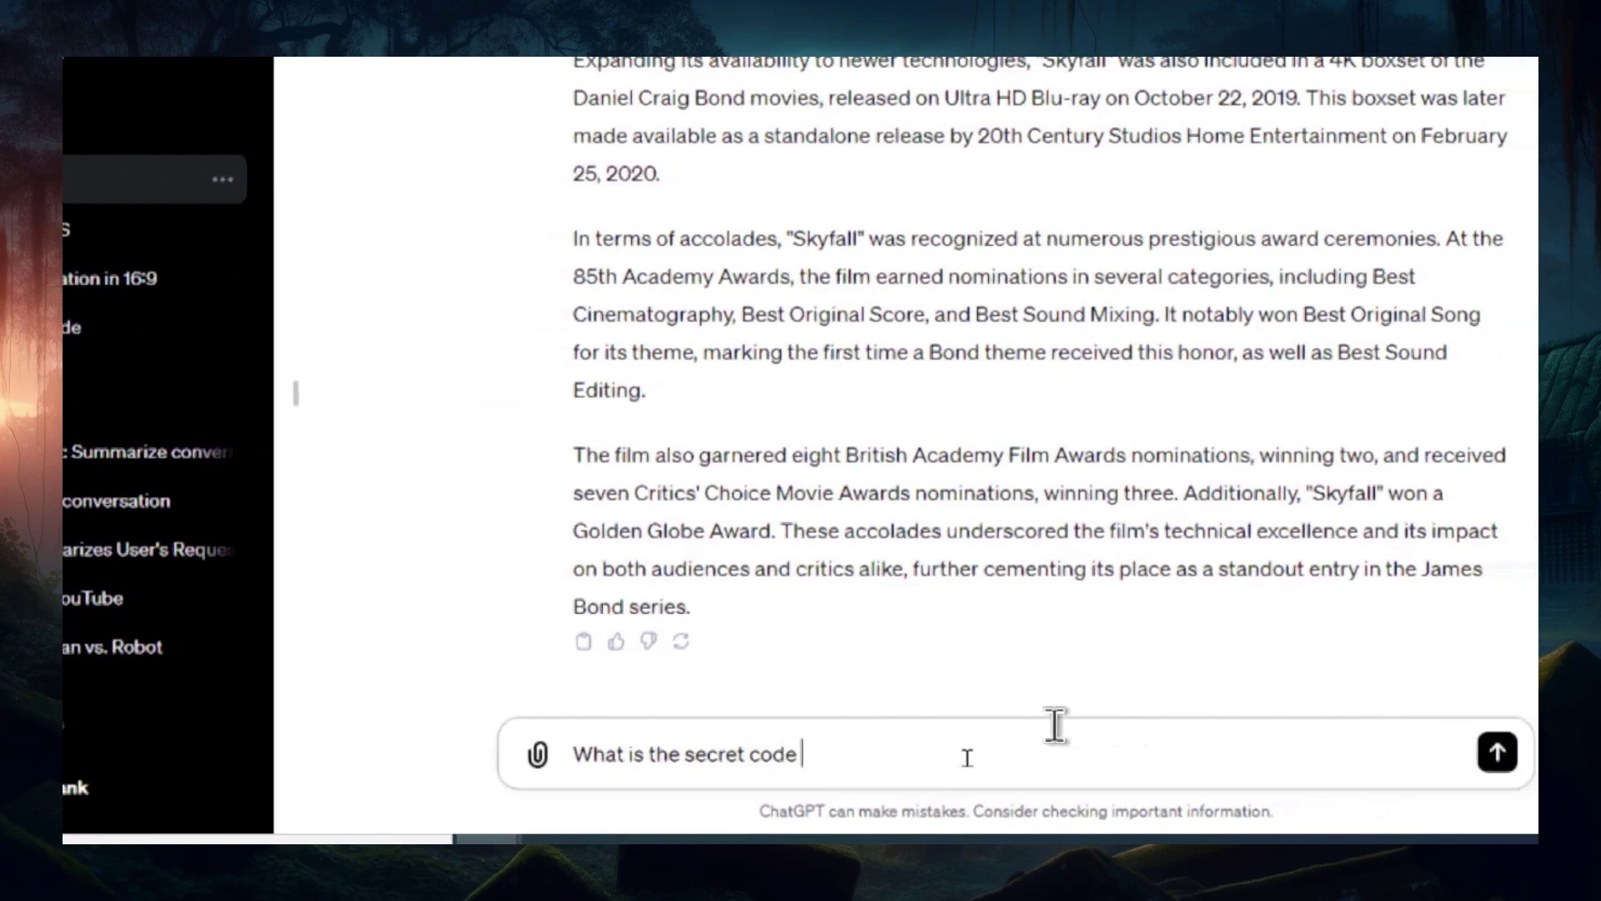
text(ld you earlier.)
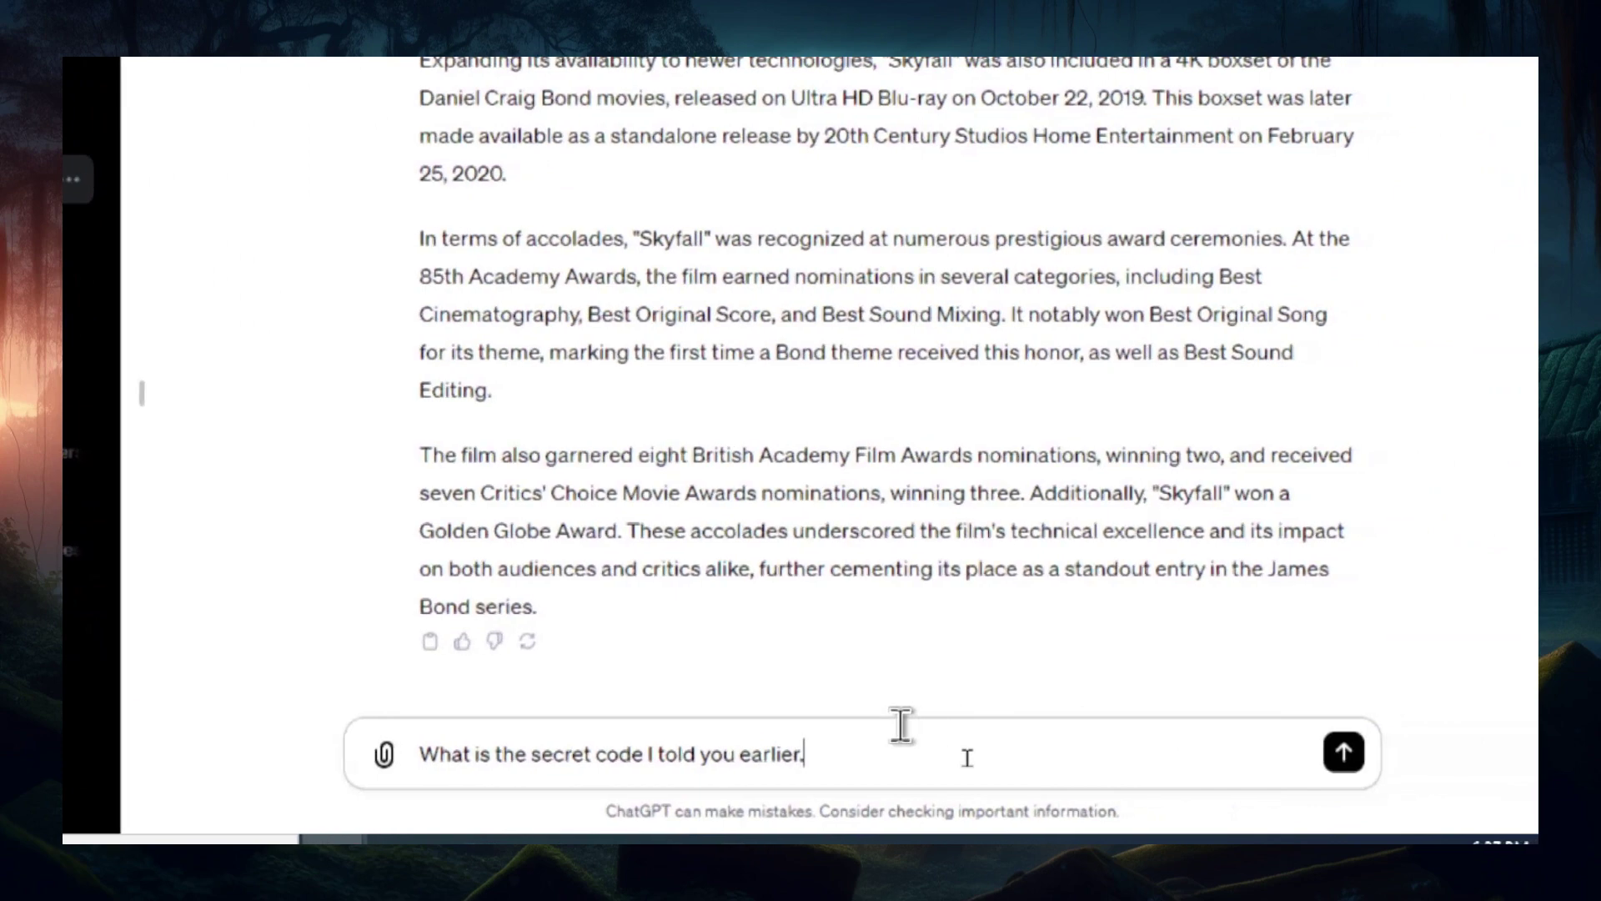
key(Return)
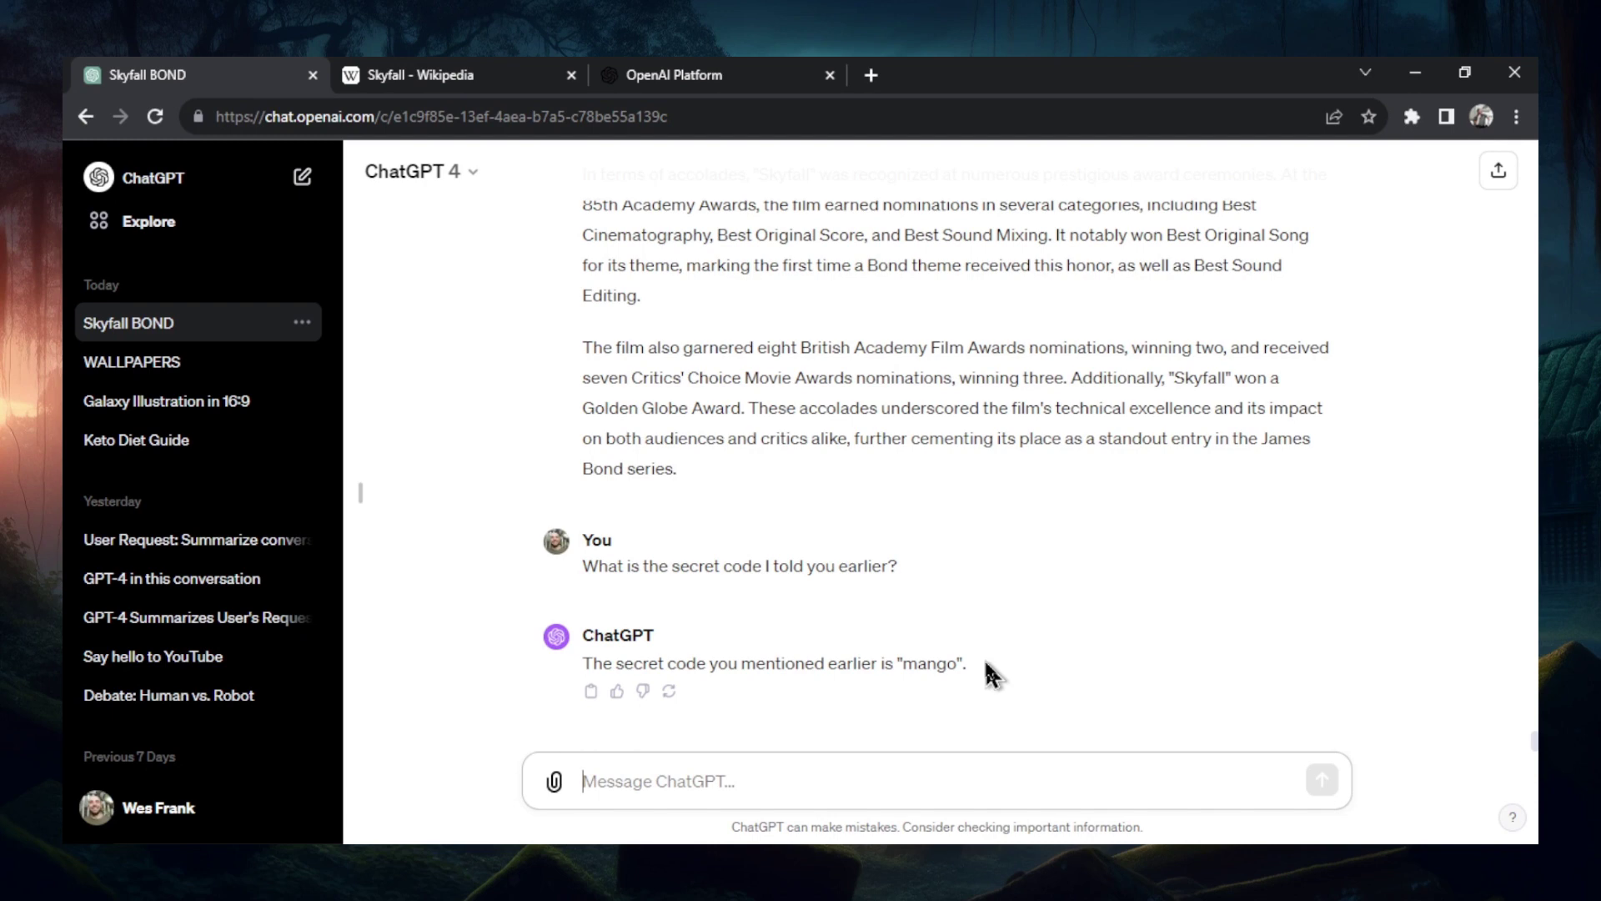
click(673, 74)
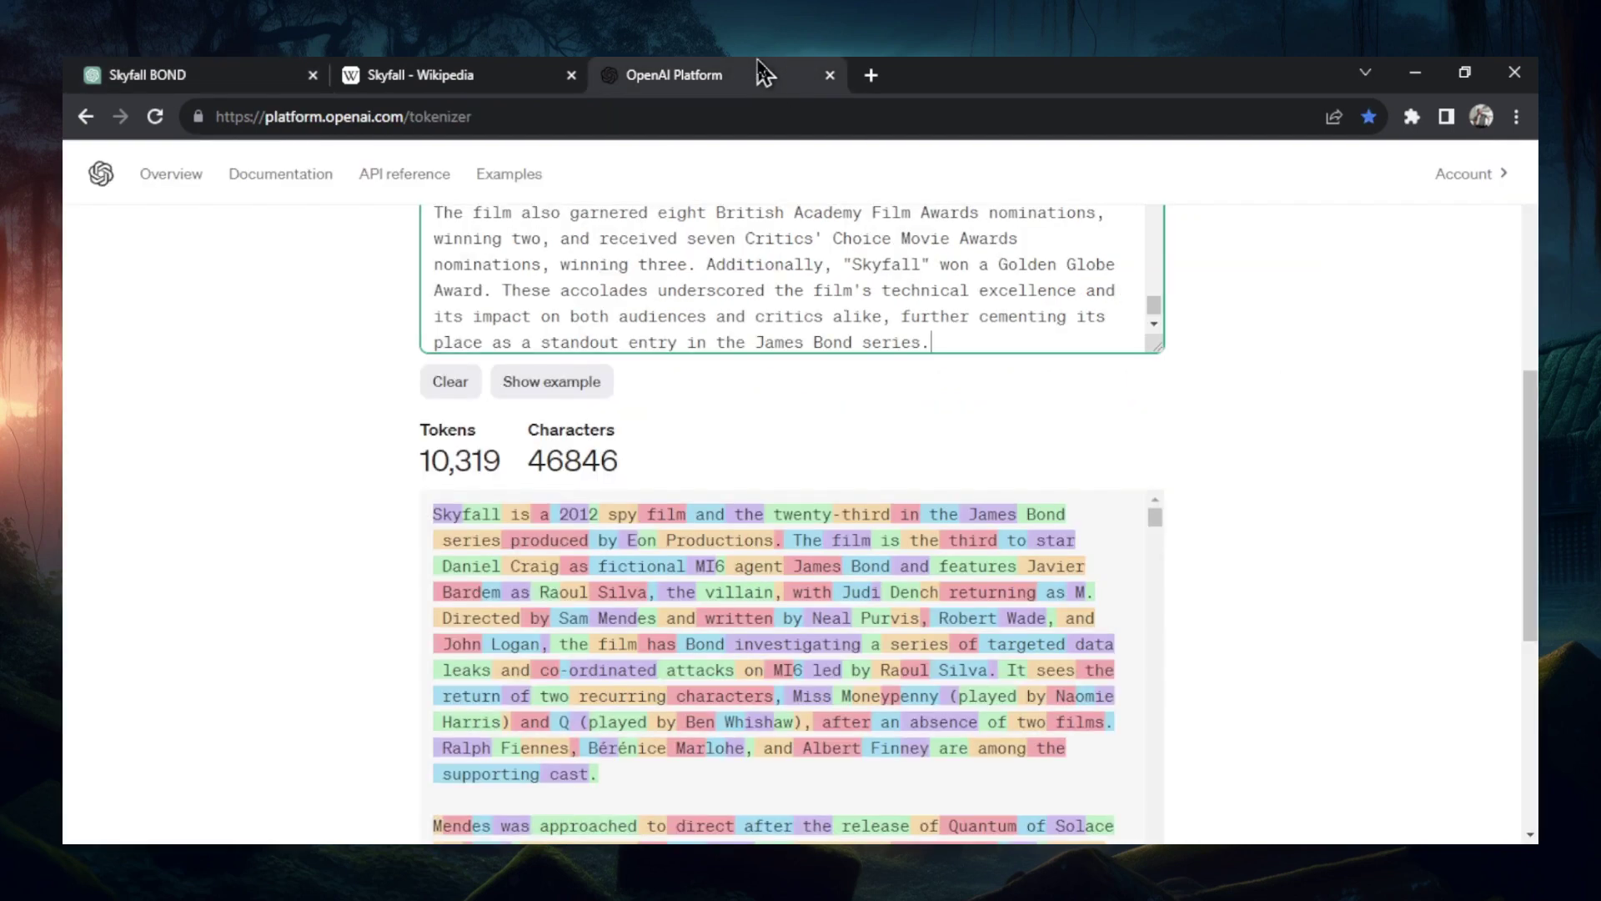
- Highlight the 10,319 token count, then go back to Skyfall BOND and start a new chat
drag(422, 464, 505, 460)
click(468, 460)
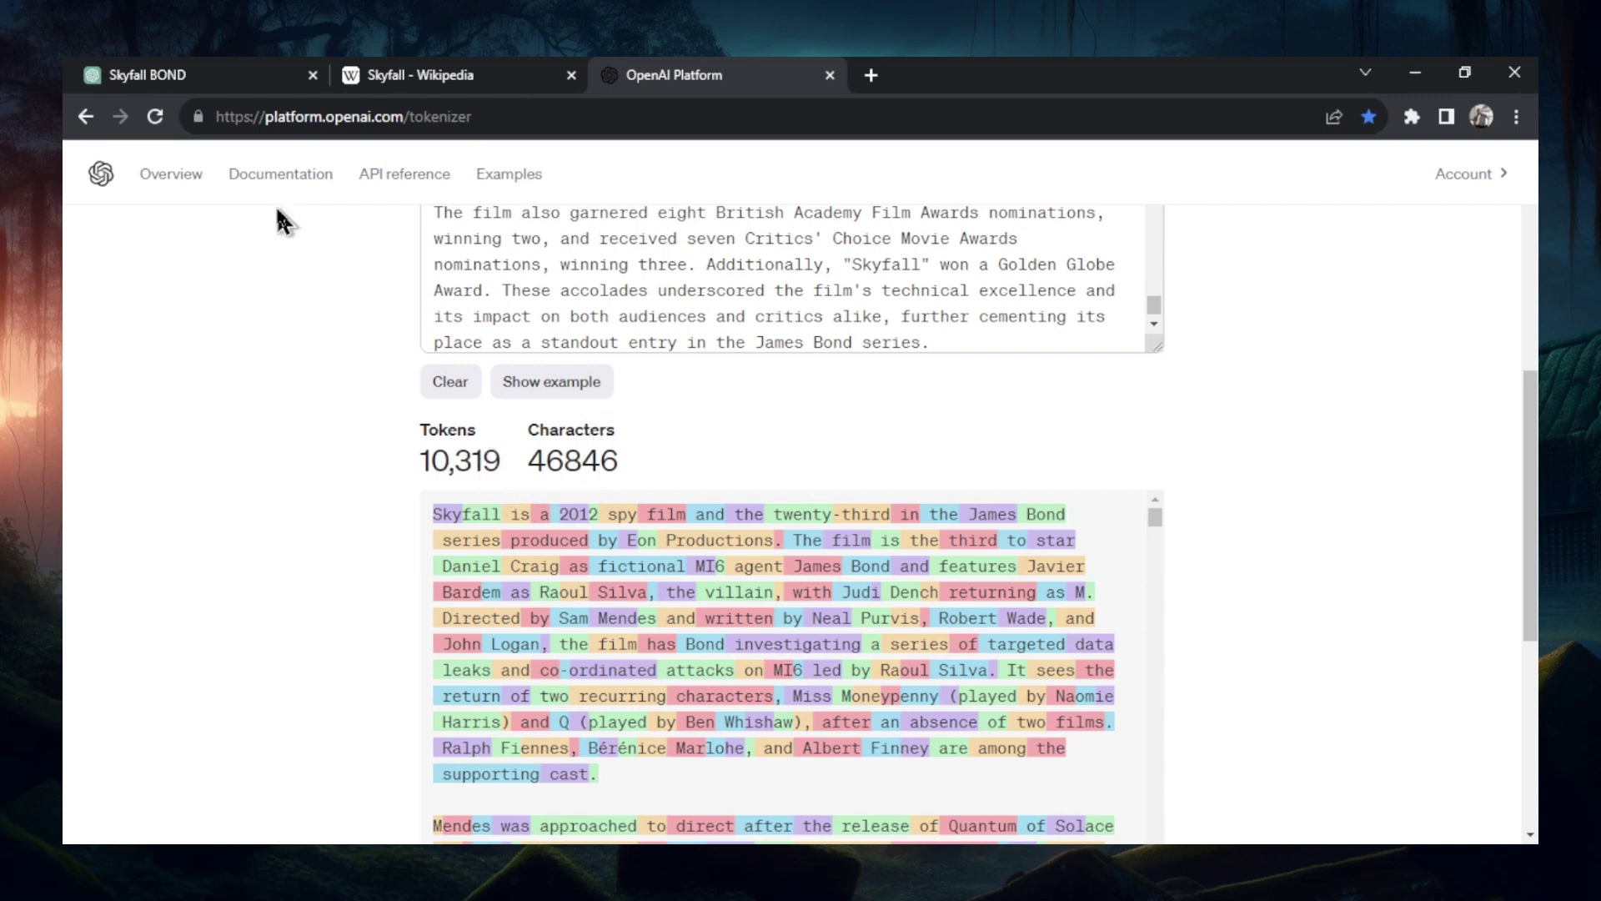
click(238, 74)
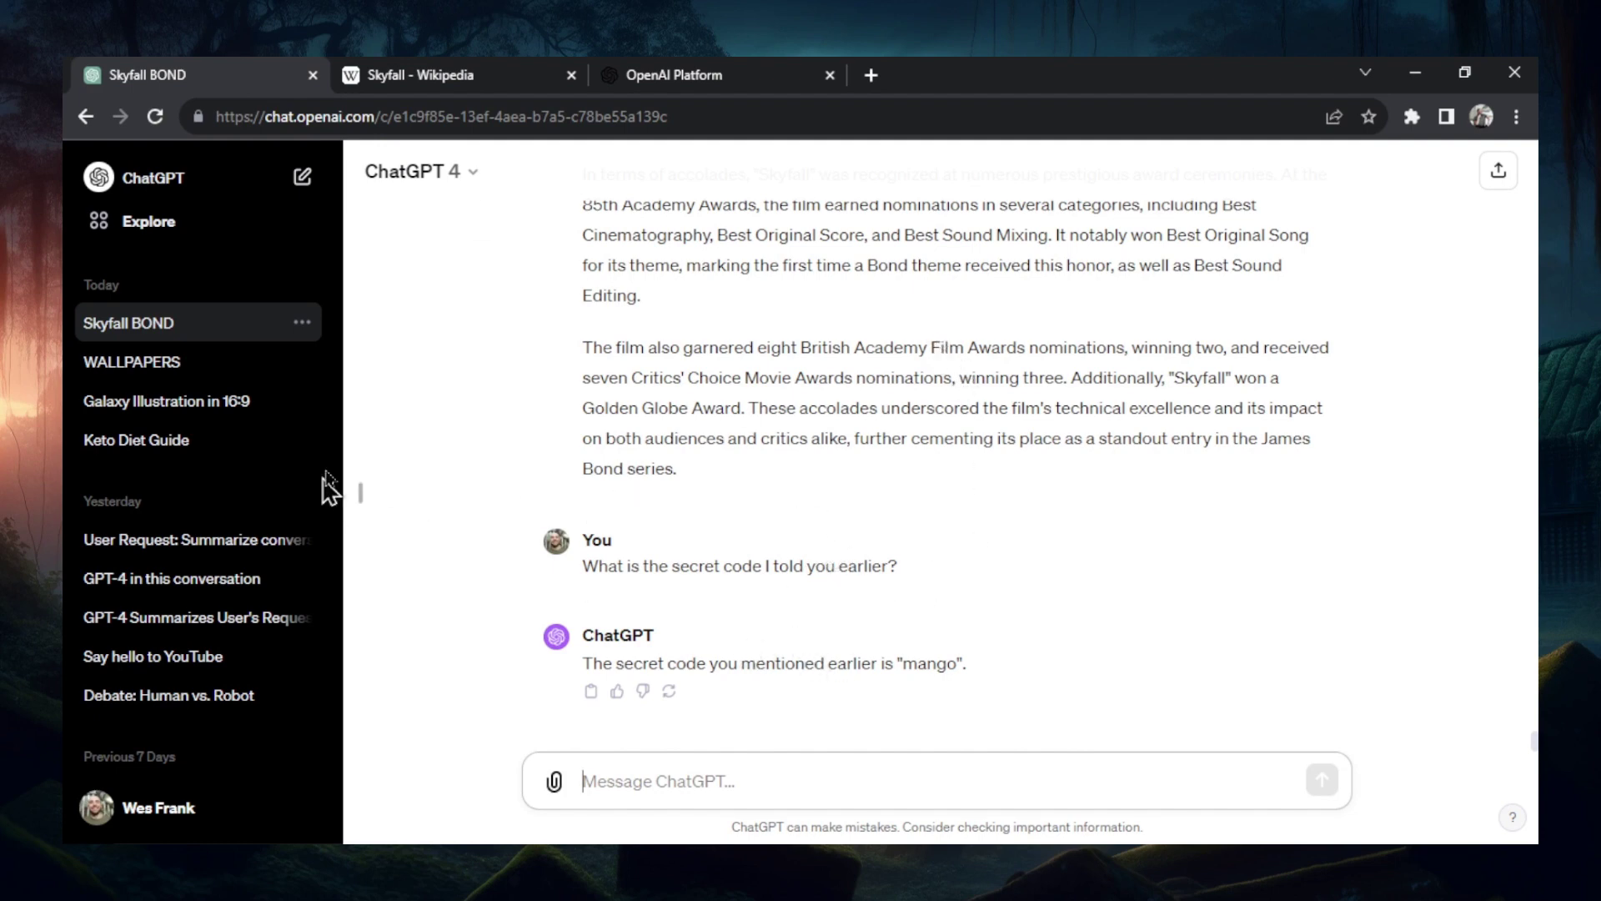
click(298, 184)
click(297, 337)
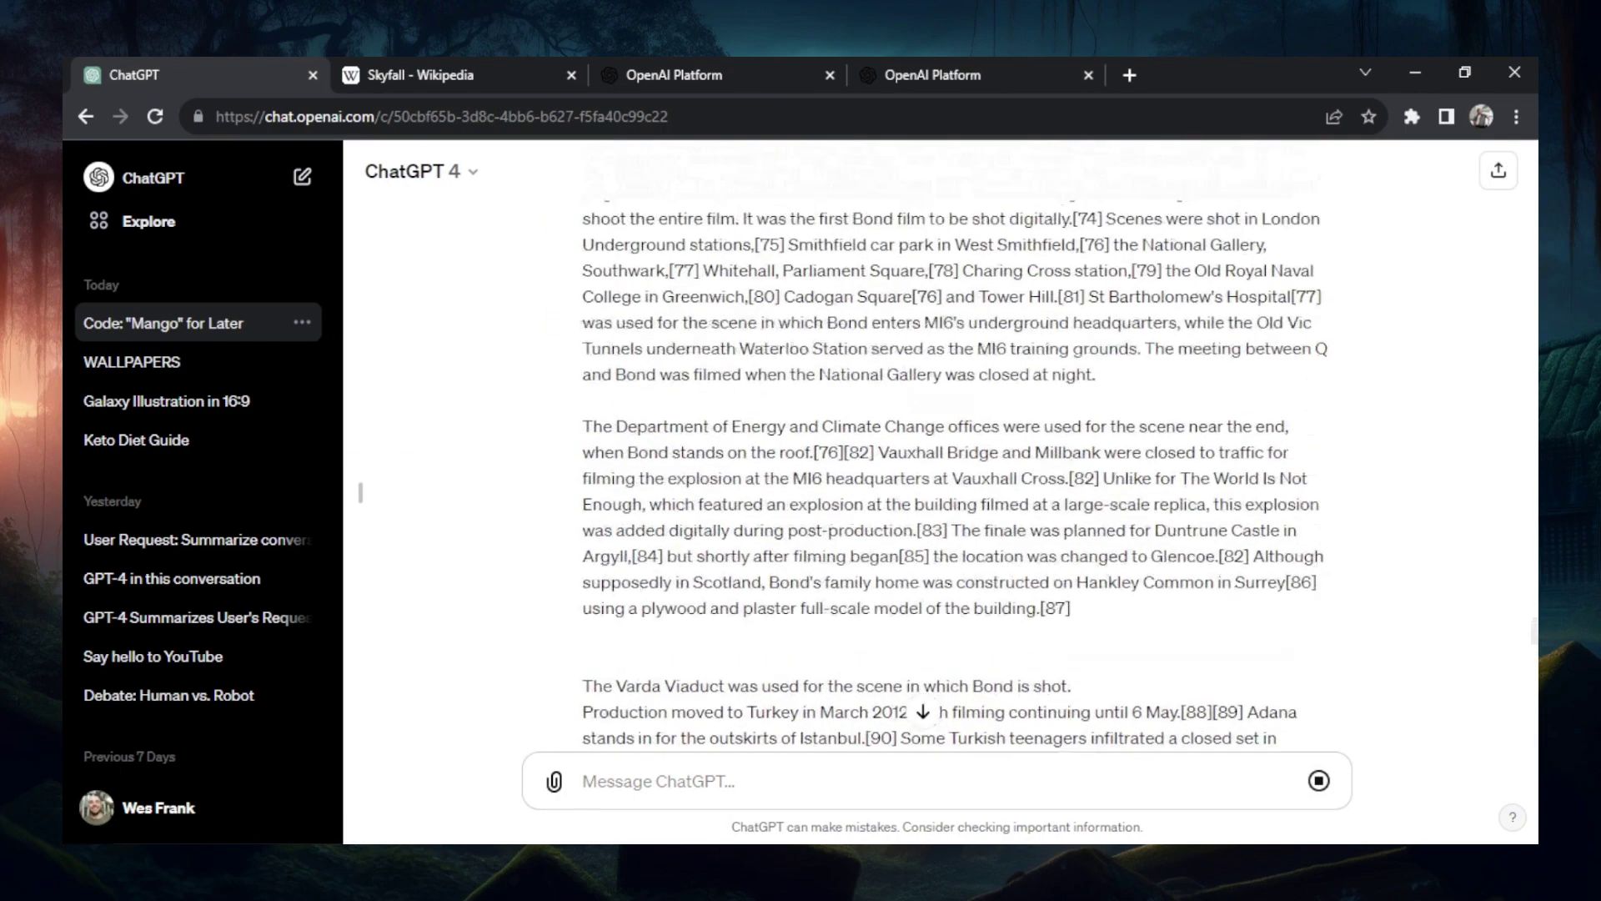
- Scroll through the new chat to review the mango message and pasted Skyfall text
scroll(1535, 582, up, 15)
drag(1535, 581, 1535, 442)
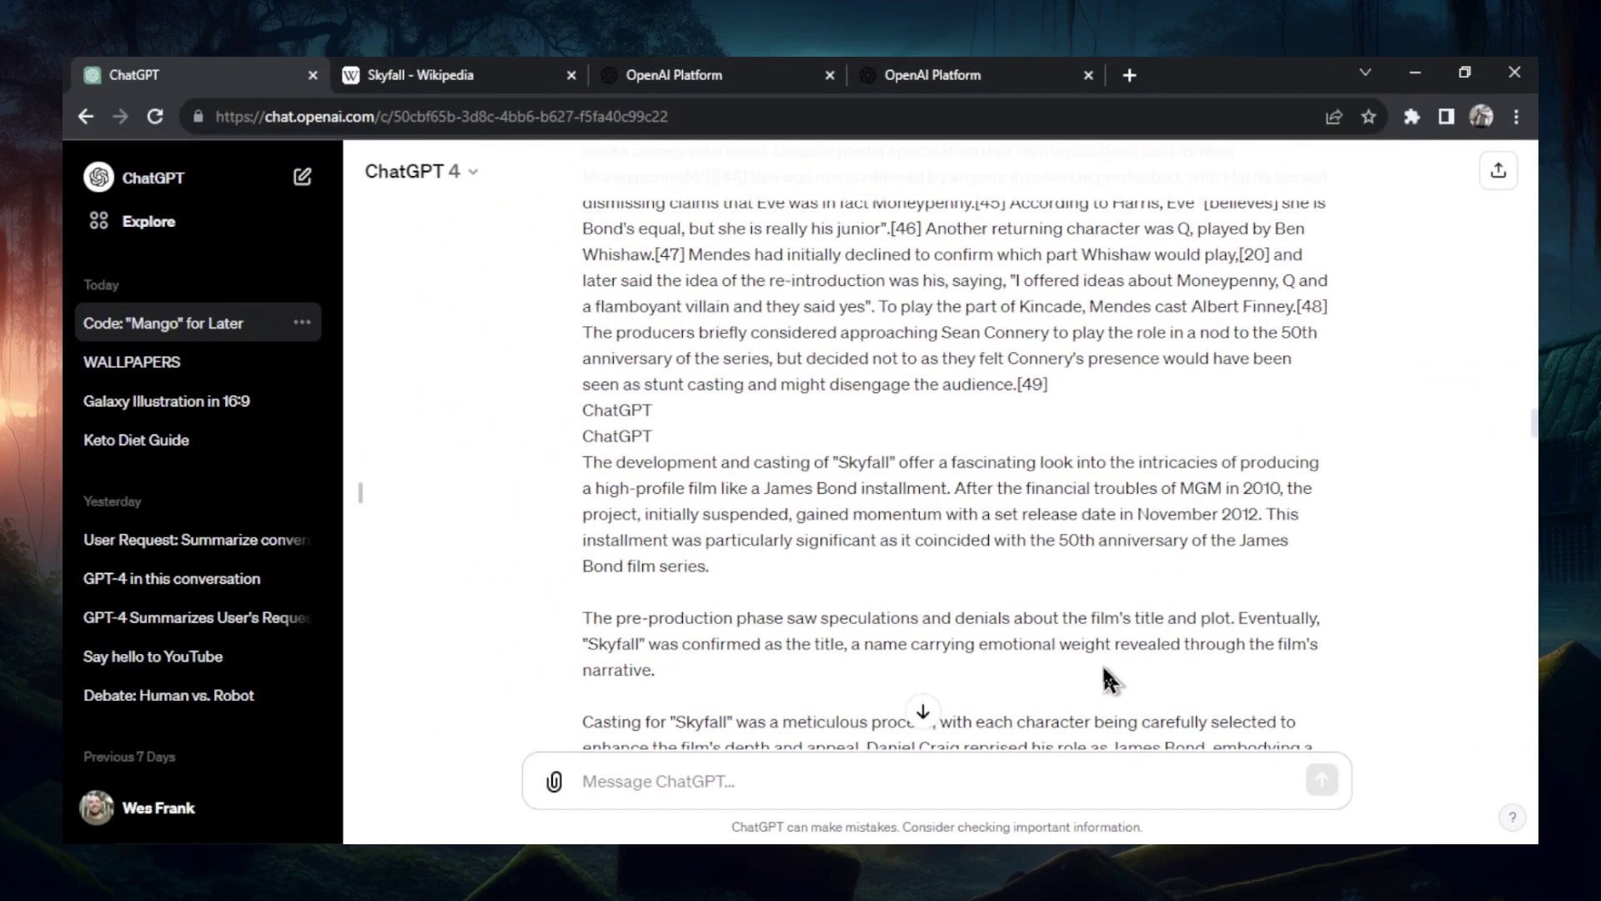
- Scroll up and down through the long Skyfall conversation to review it
scroll(994, 612, up, 5)
scroll(956, 467, up, 10)
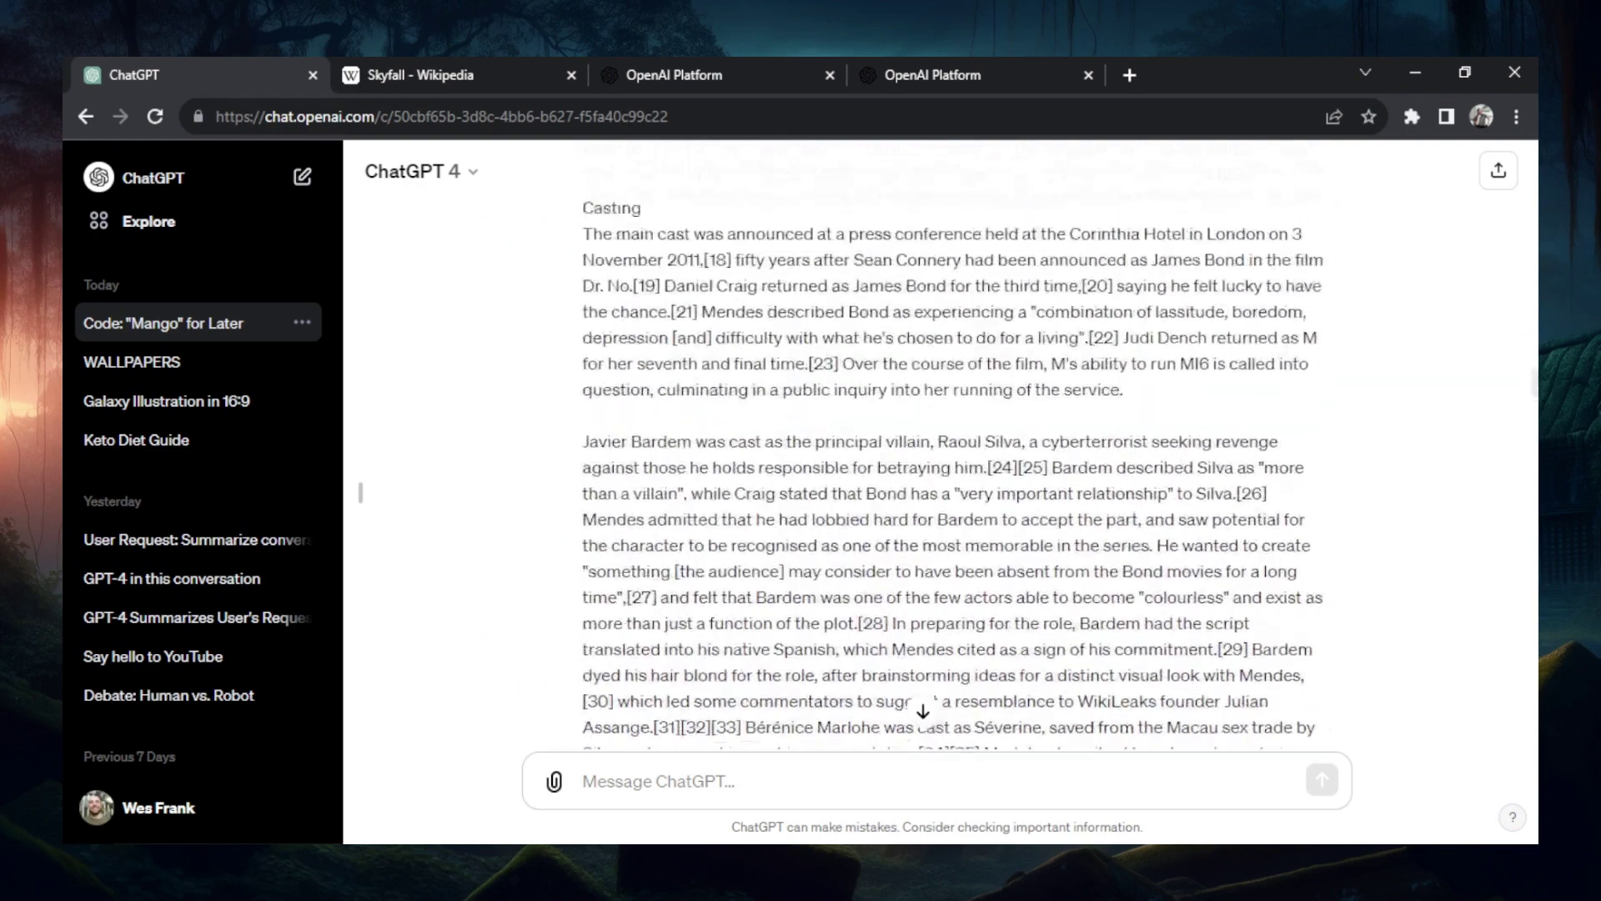
scroll(951, 467, up, 10)
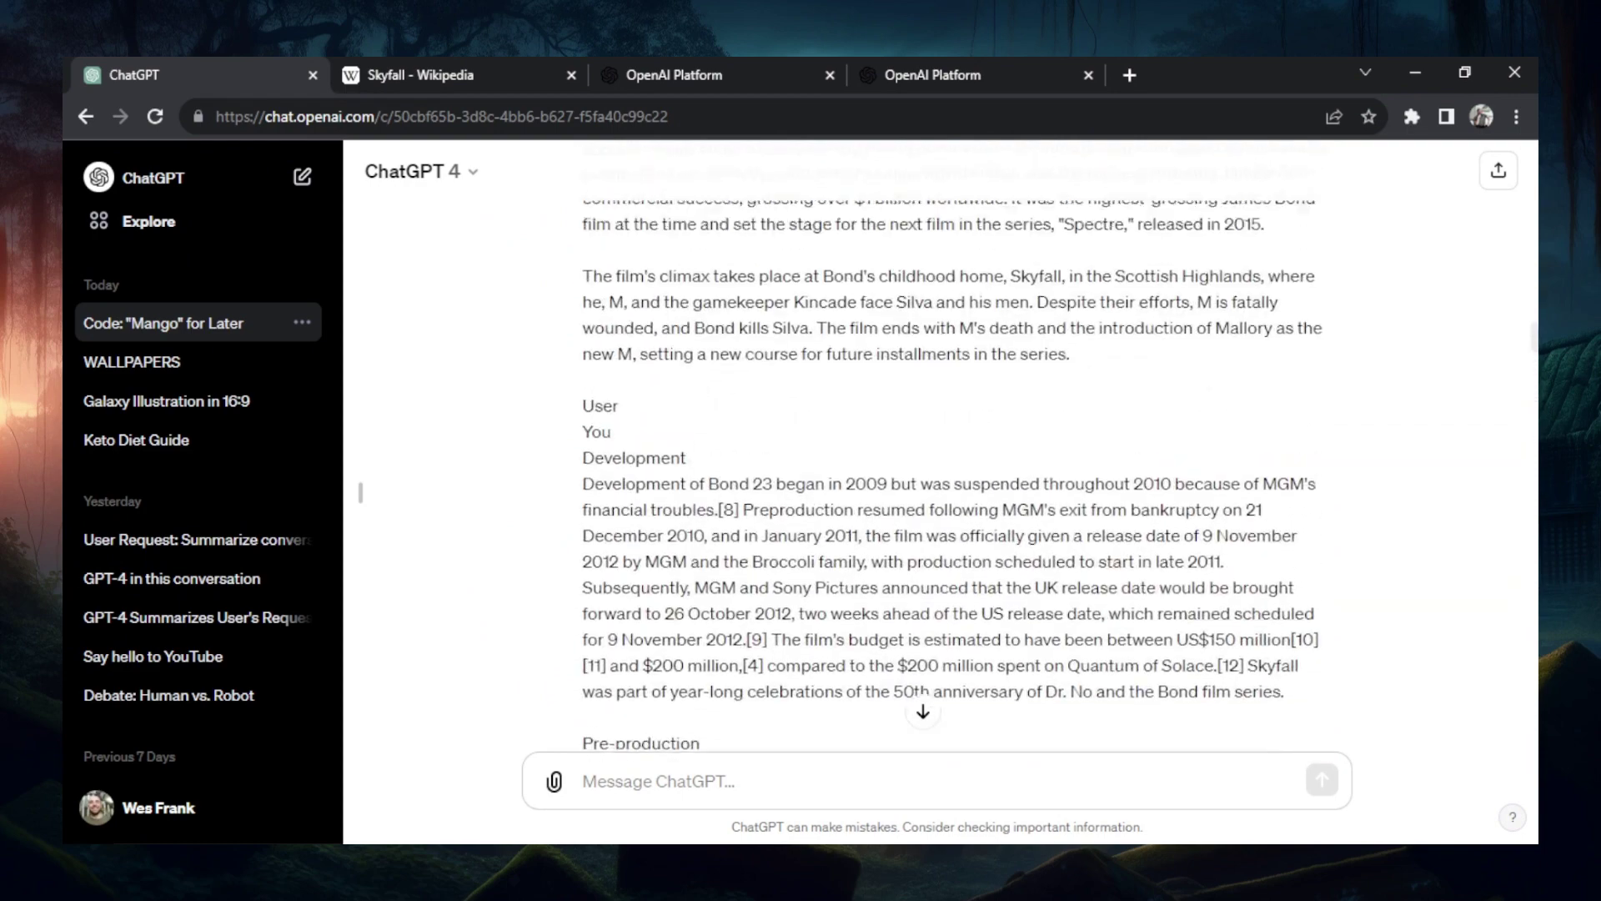
scroll(950, 467, up, 10)
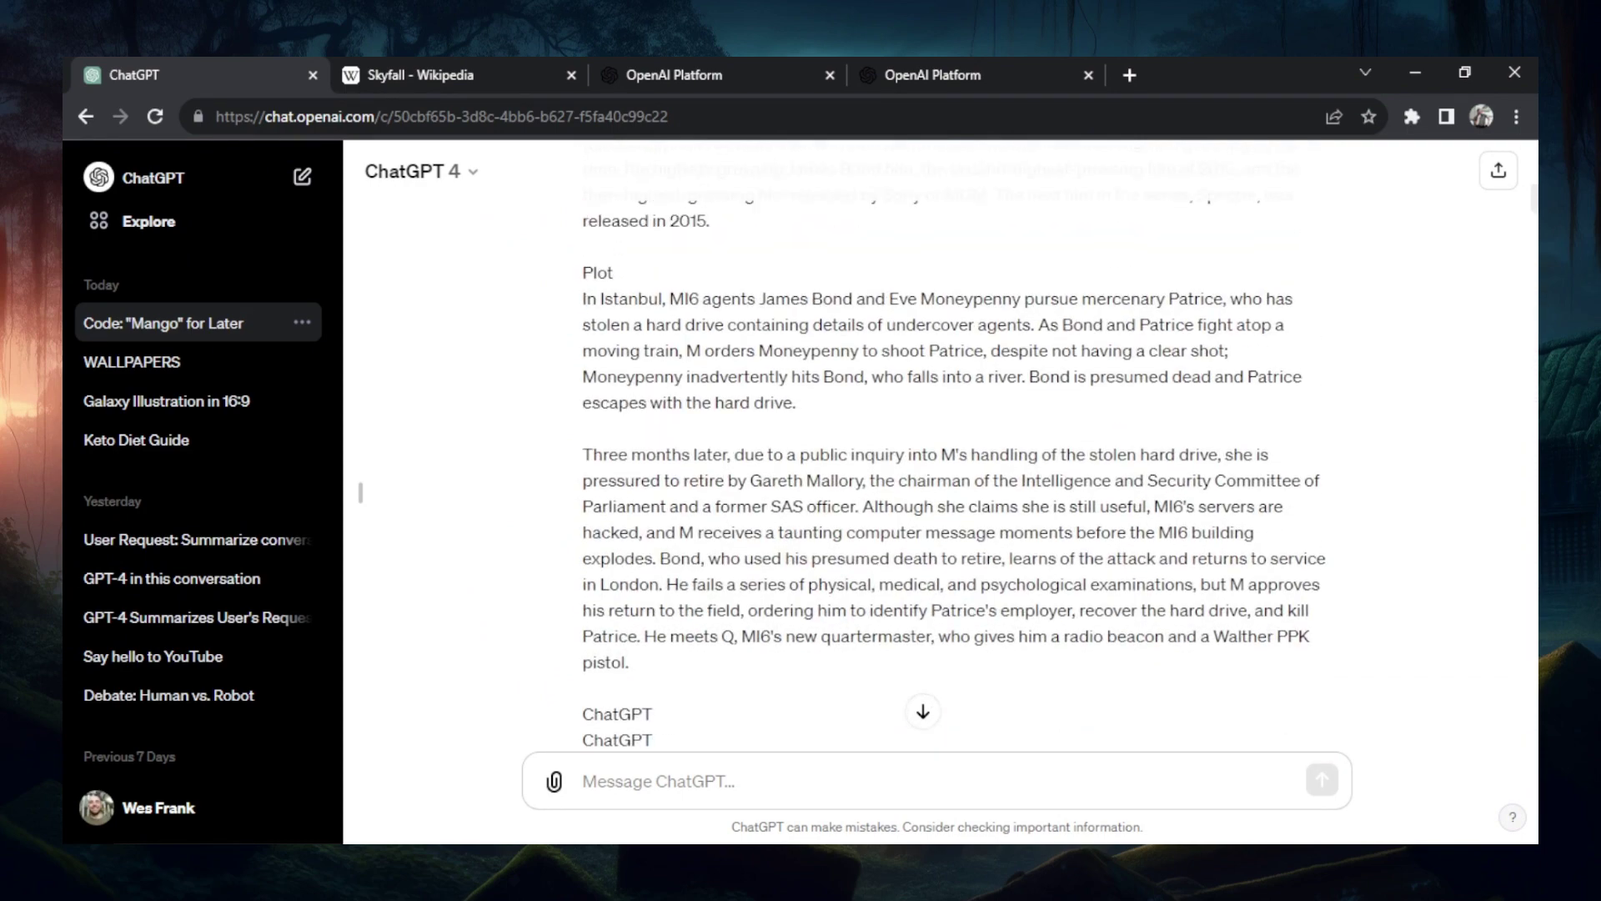
scroll(951, 467, down, 10)
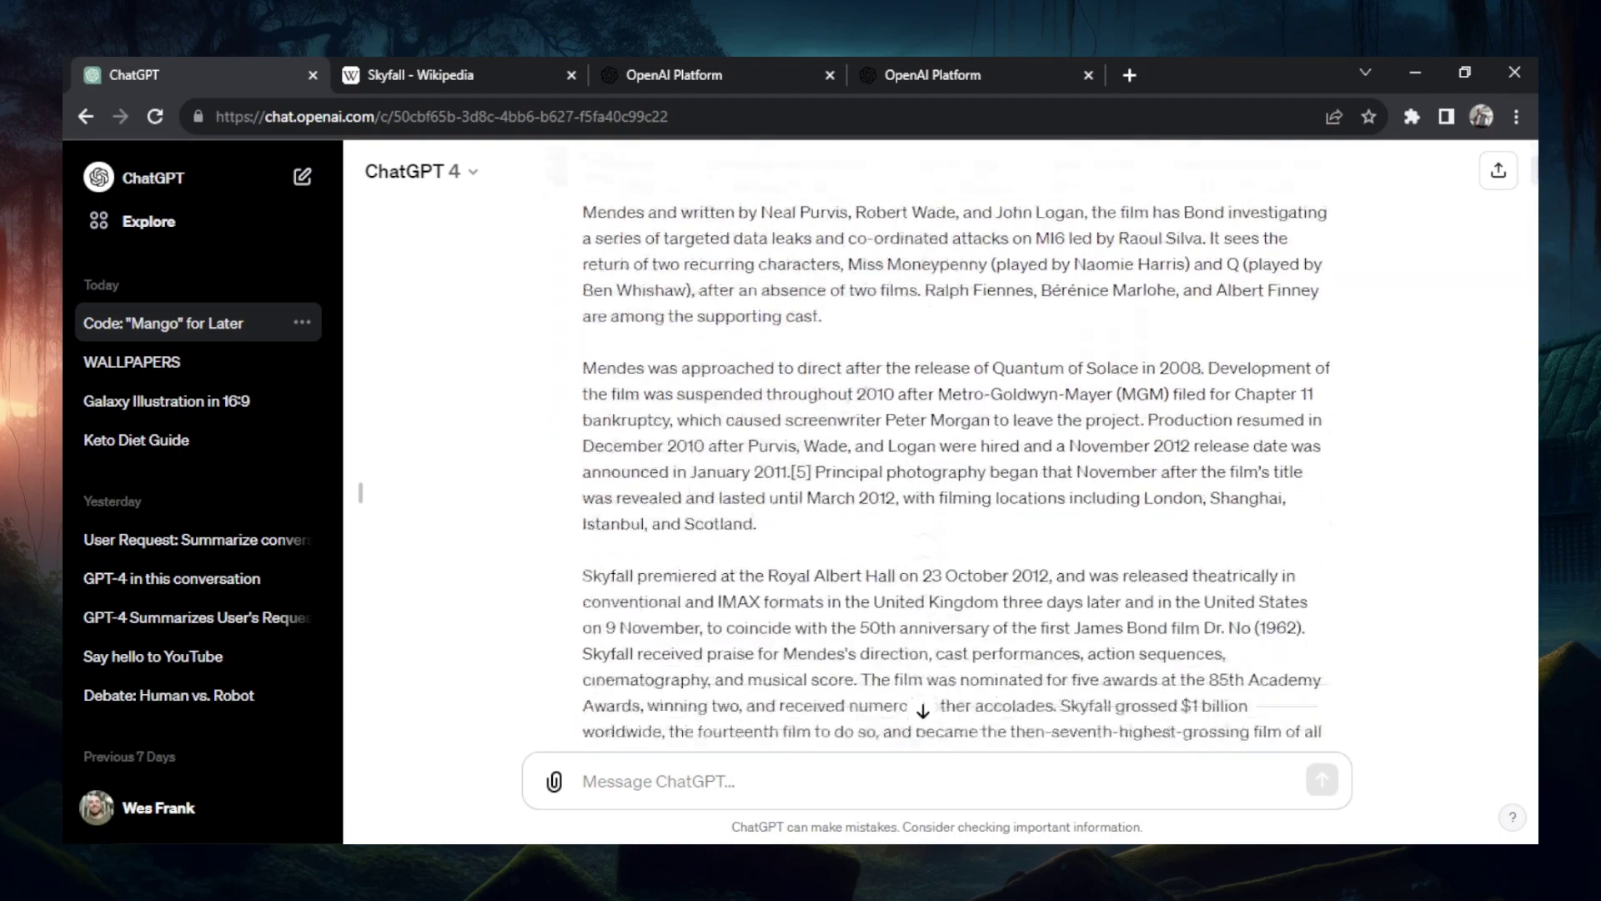
scroll(951, 467, up, 2)
scroll(951, 467, down, 3)
scroll(951, 467, up, 3)
scroll(951, 467, down, 1)
scroll(951, 467, up, 3)
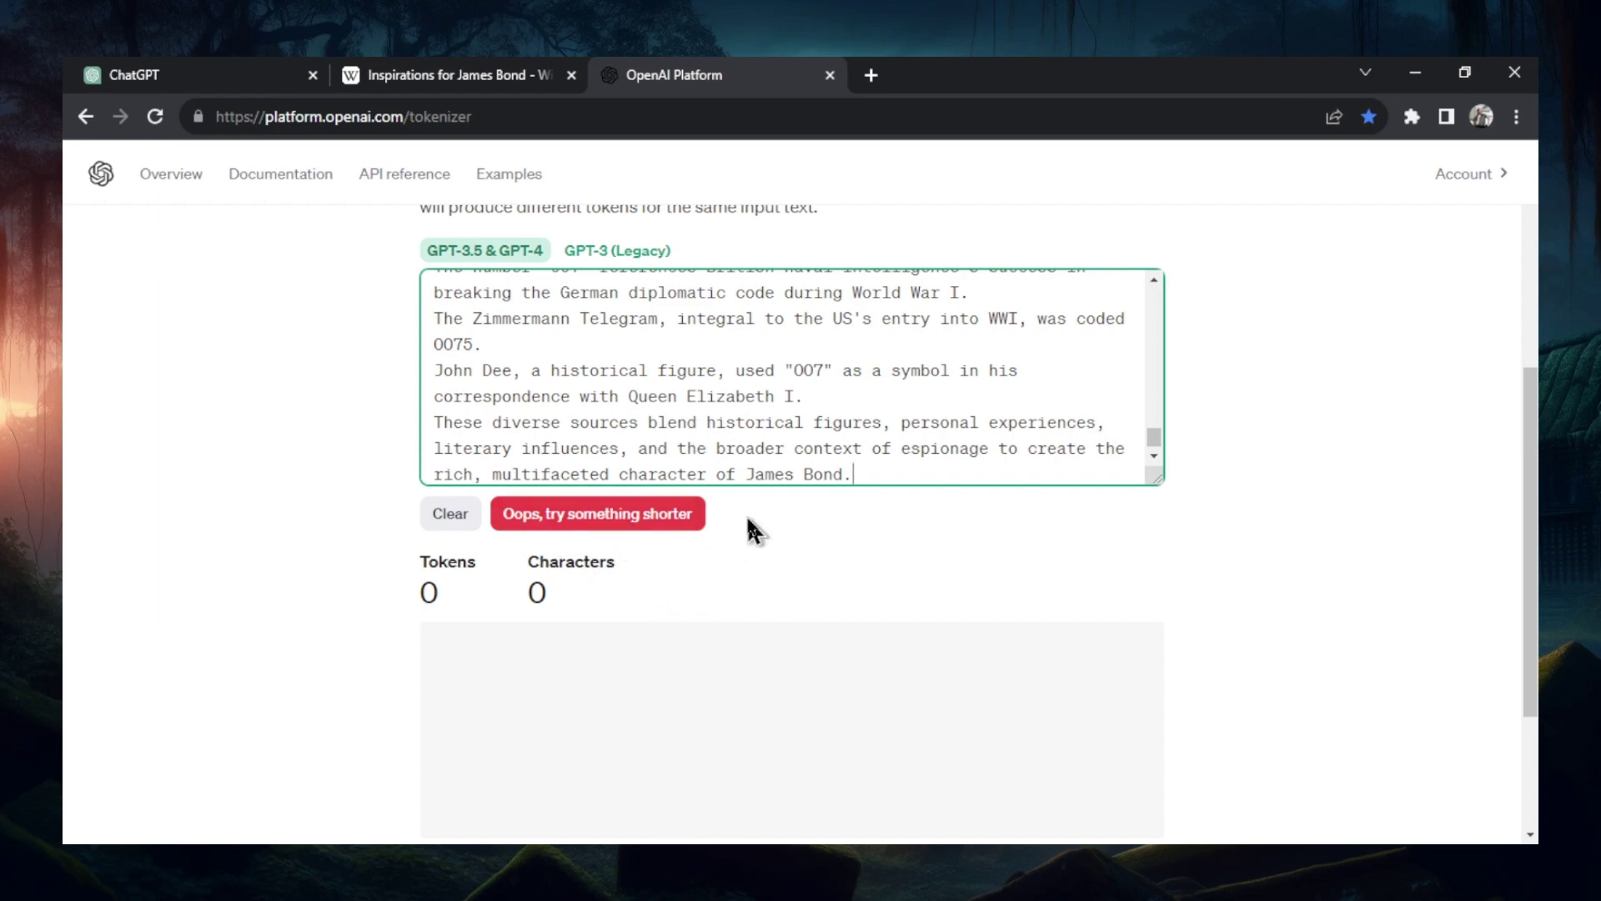
- Trim the tokenizer input so it ends at the 'Critical response' heading
drag(876, 472, 403, 297)
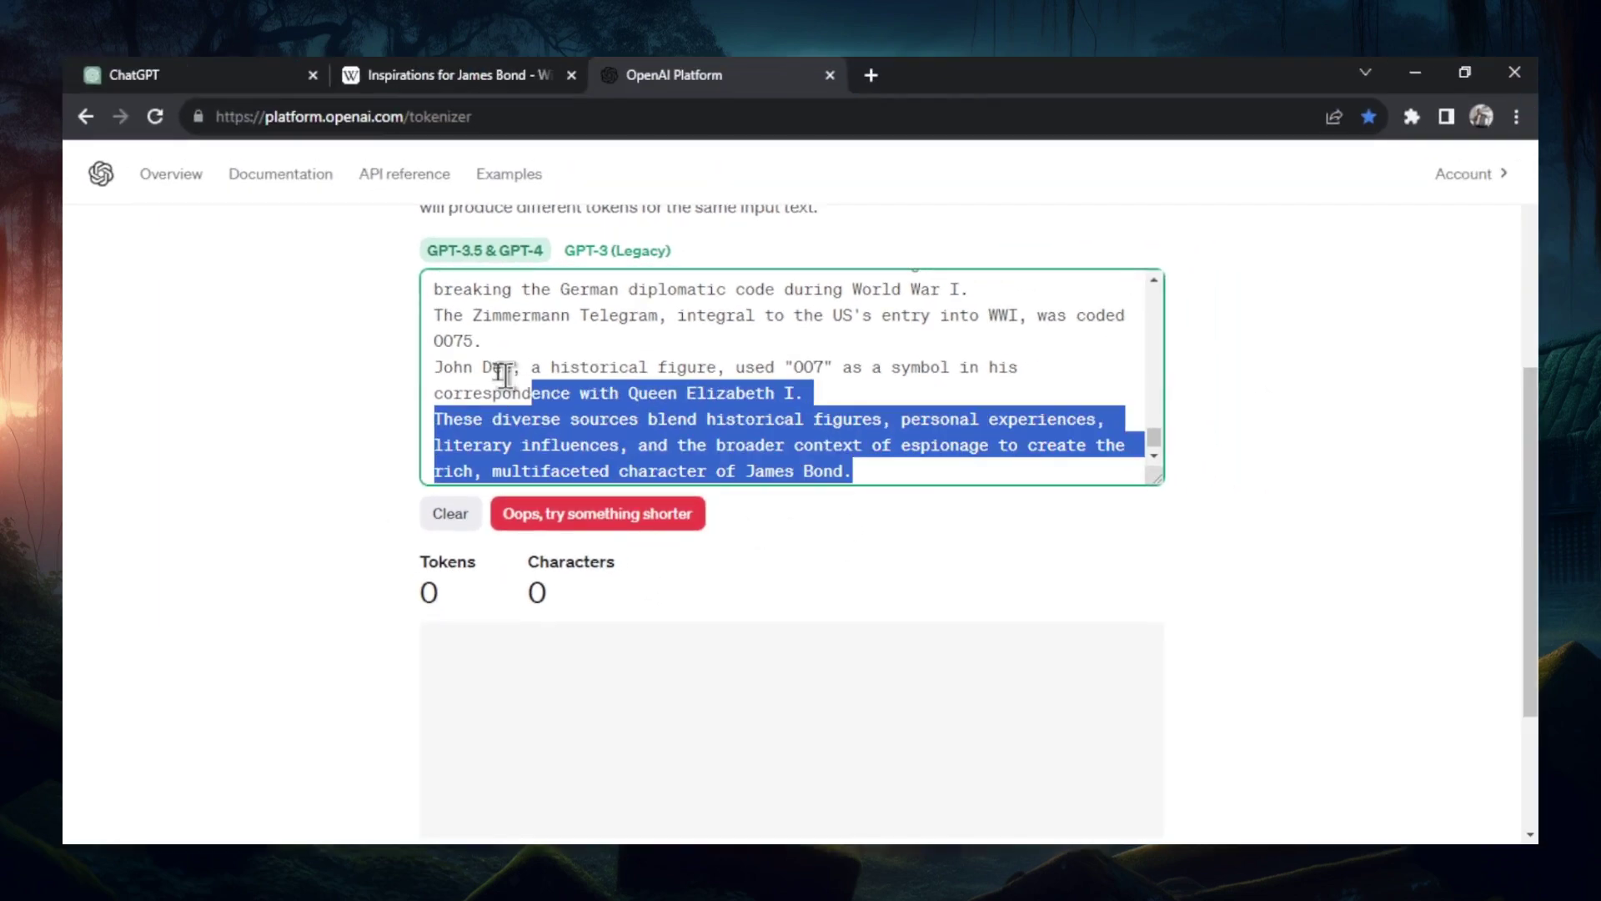
key(BackSpace)
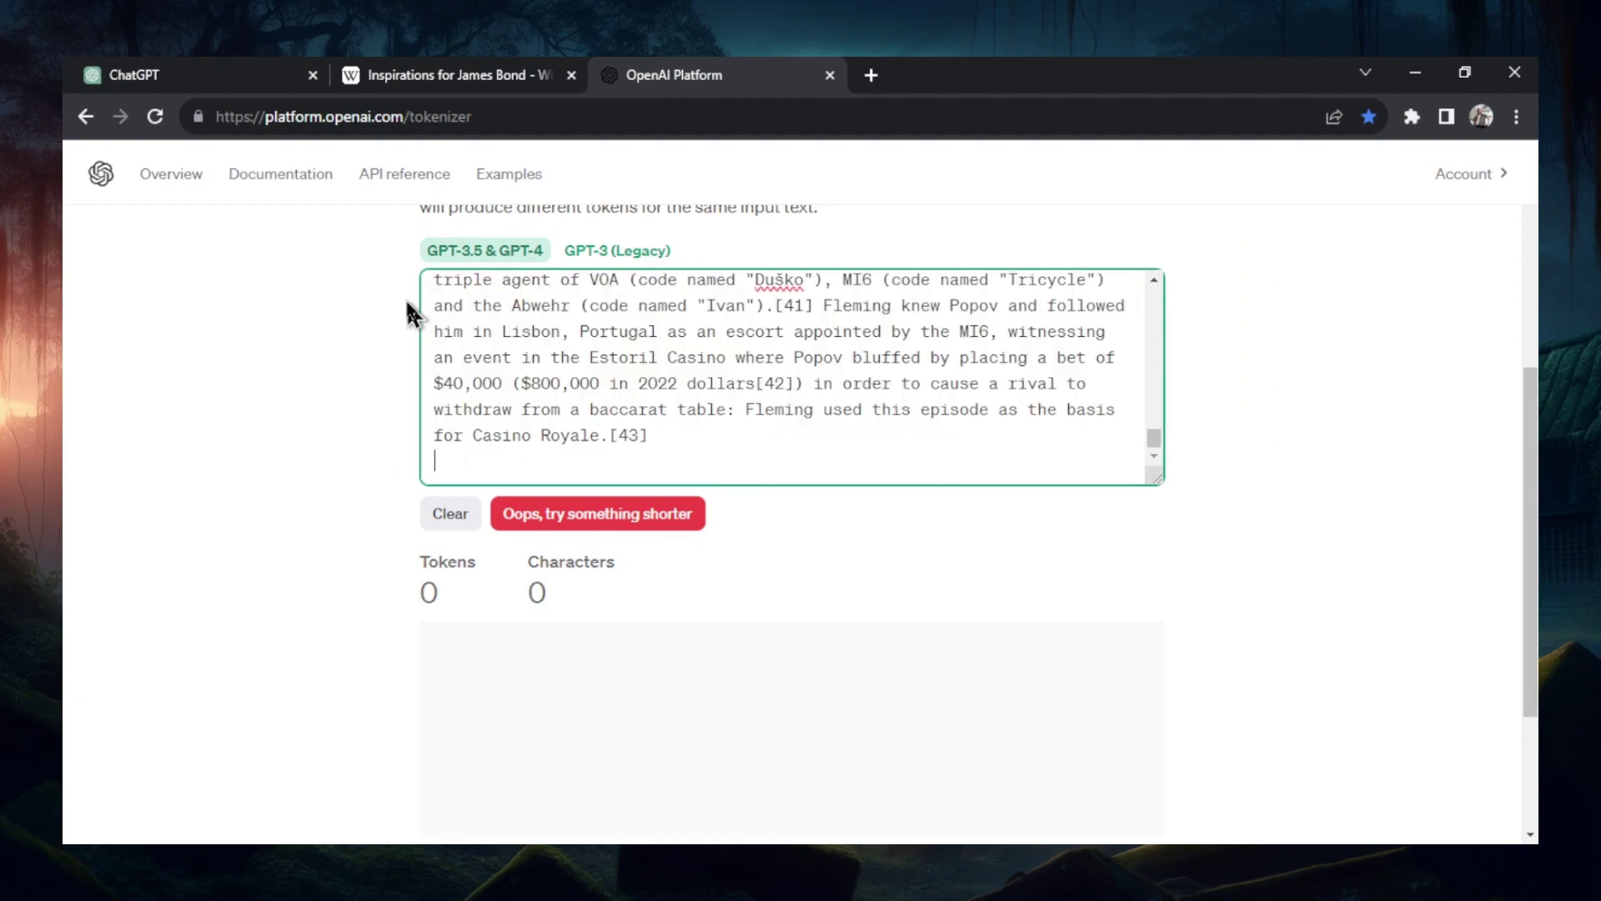
drag(717, 447, 422, 257)
key(BackSpace)
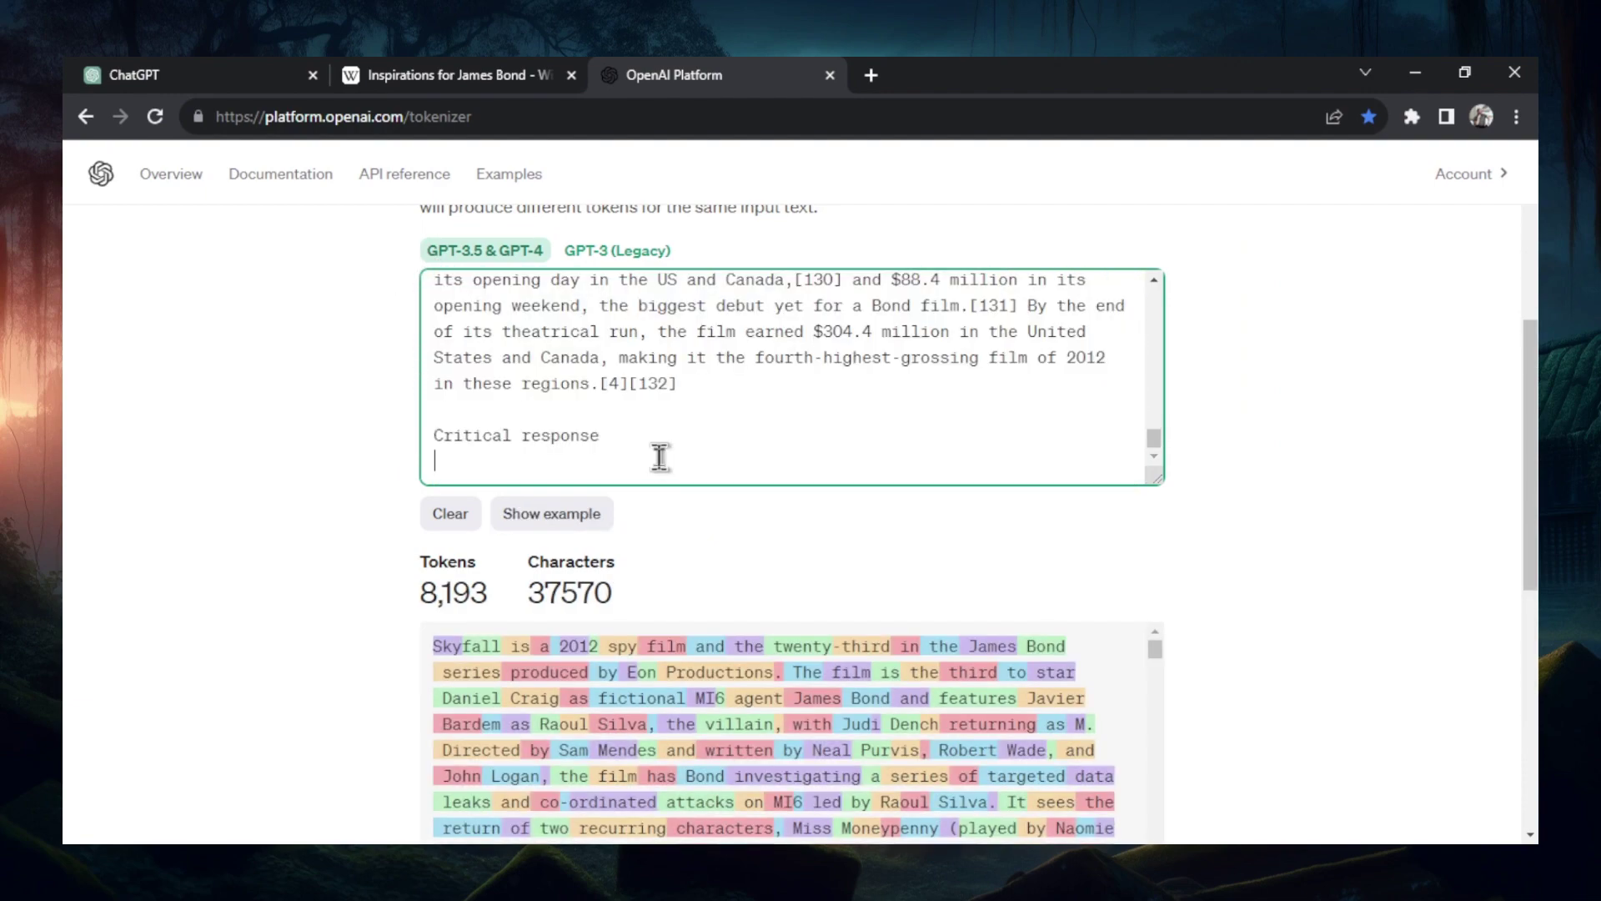
key(BackSpace)
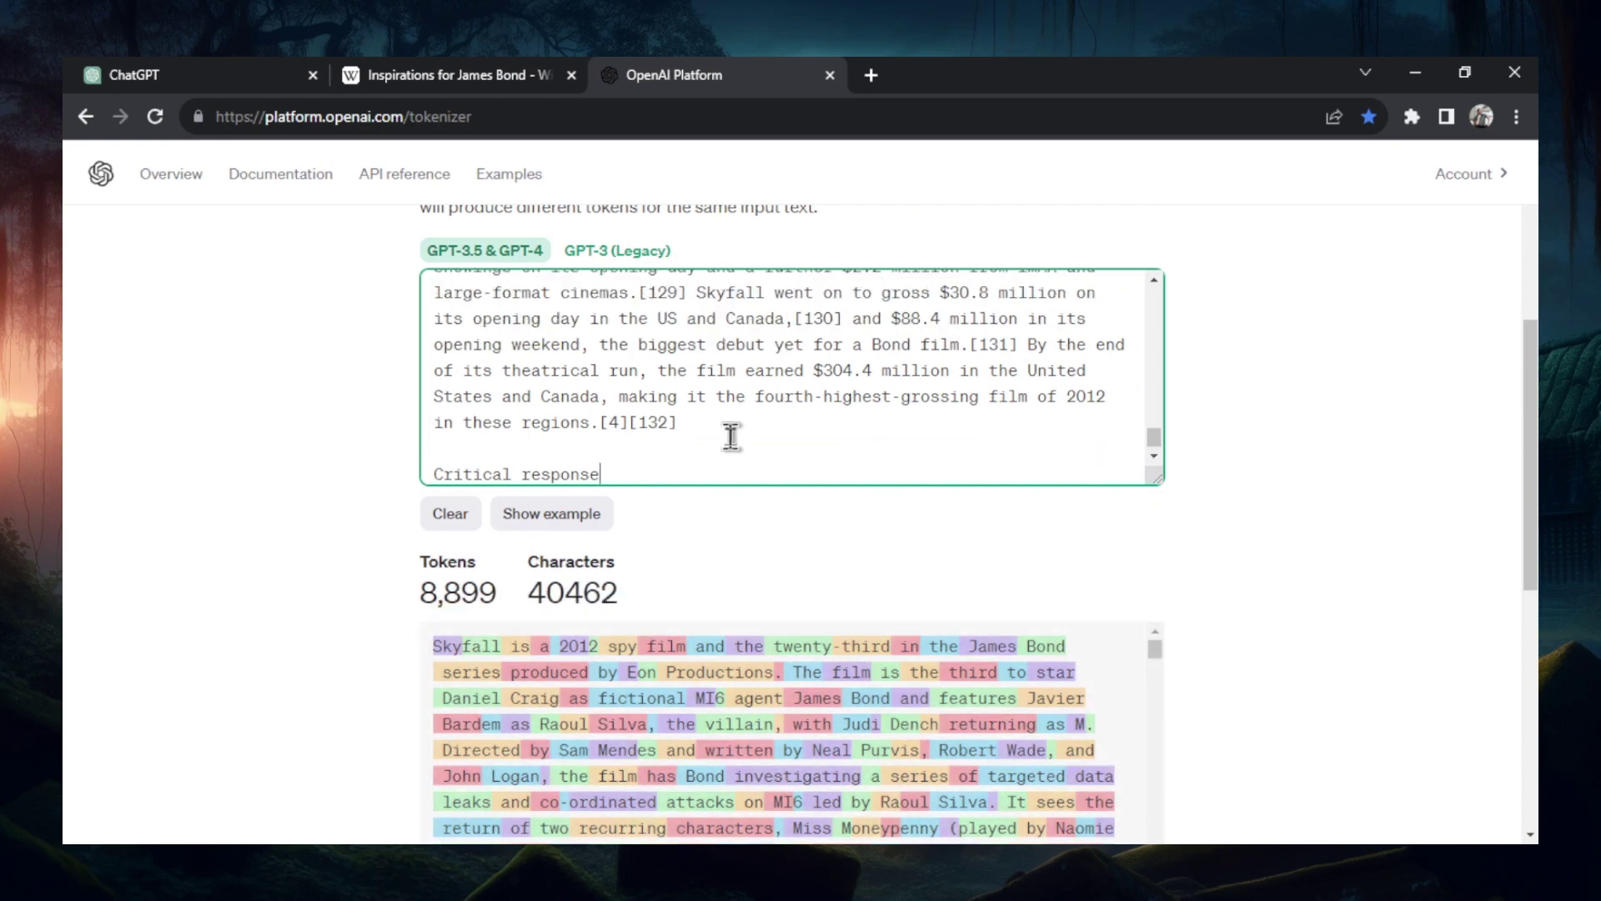
- Paste another block of Skyfall text into the tokenizer input
scroll(702, 450, down, 1)
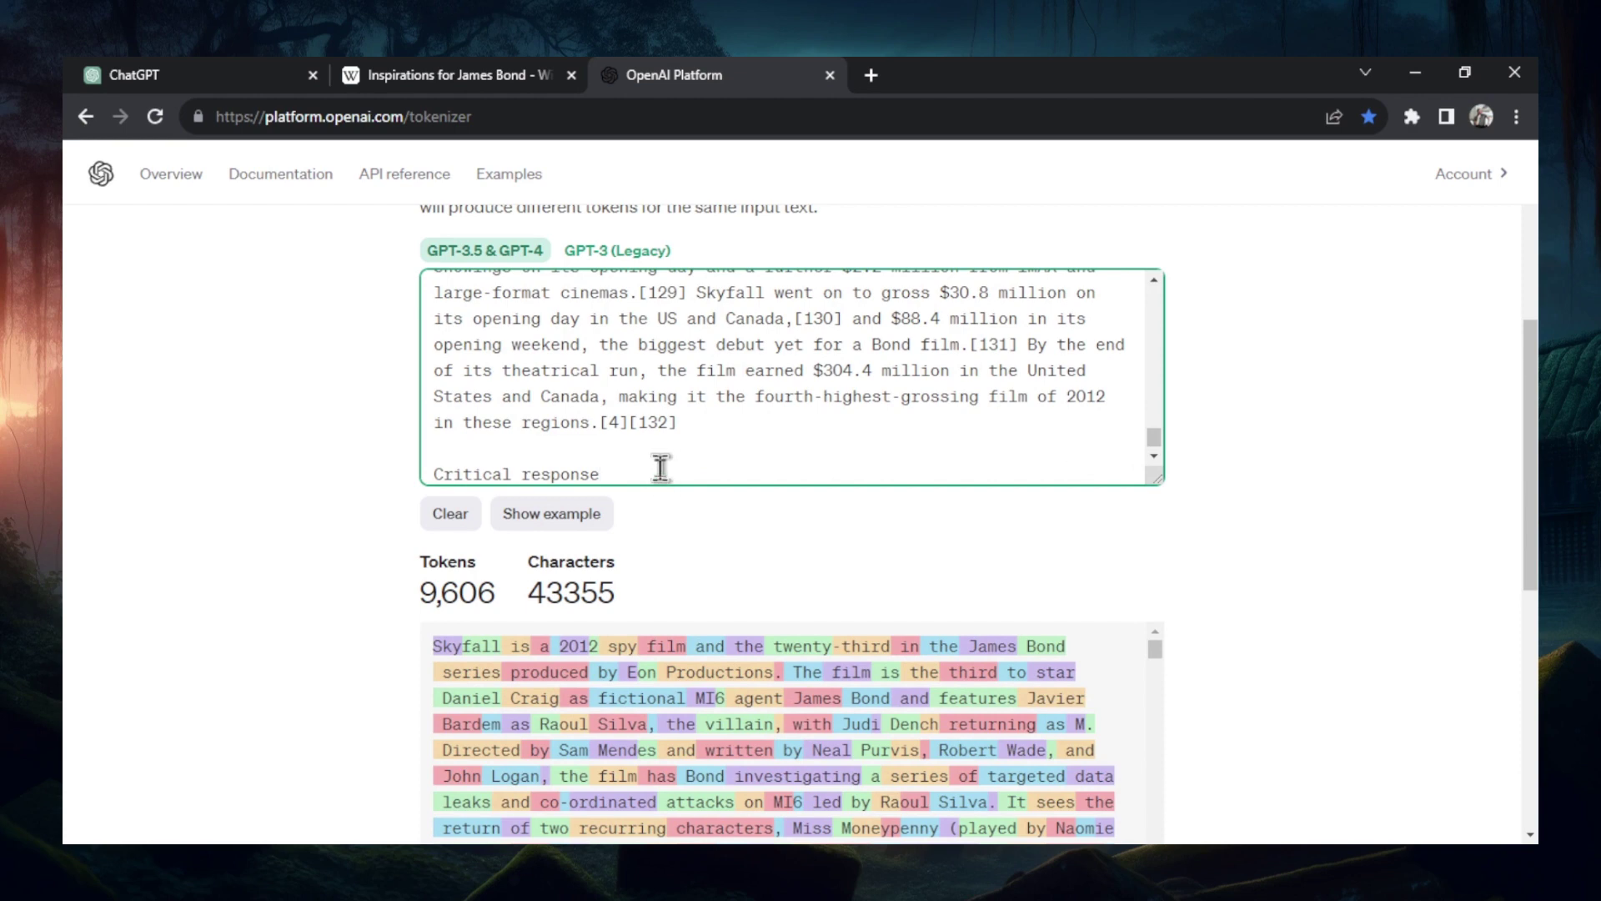
key(ctrl+v)
scroll(1138, 447, down, 1)
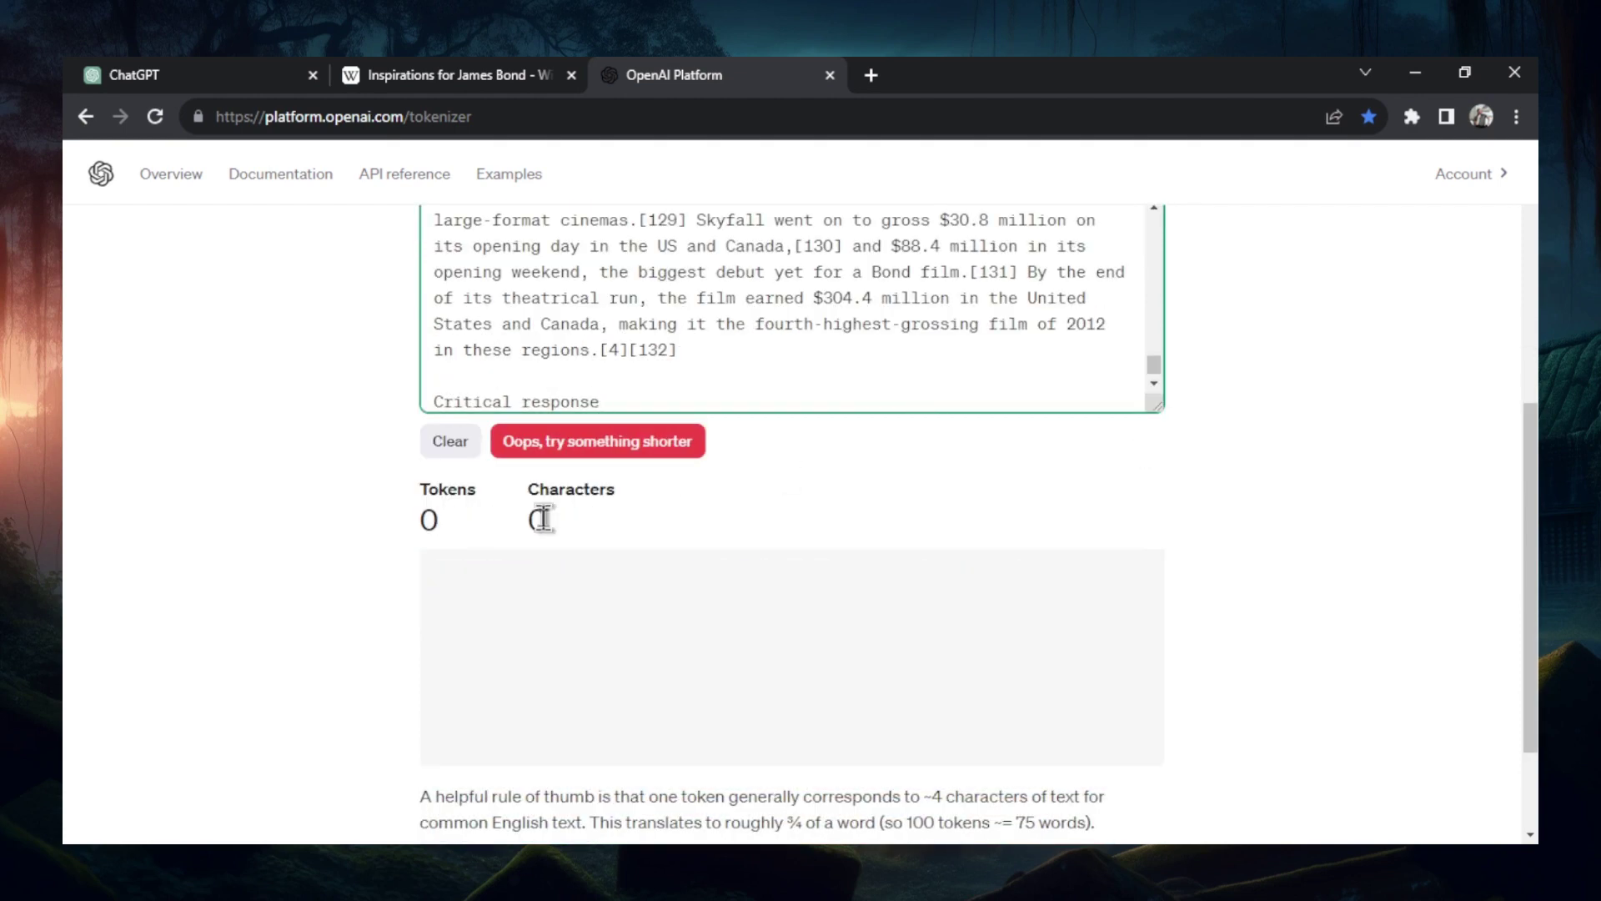
- Open the tokenizer page in a new browser tab
click(869, 75)
click(866, 107)
text(platform.openai.com/tokenizer)
key(Return)
scroll(1173, 462, down, 2)
- Copy conversation sections into the new tokenizer, reaching 10,810 tokens
click(193, 74)
scroll(998, 557, down, 15)
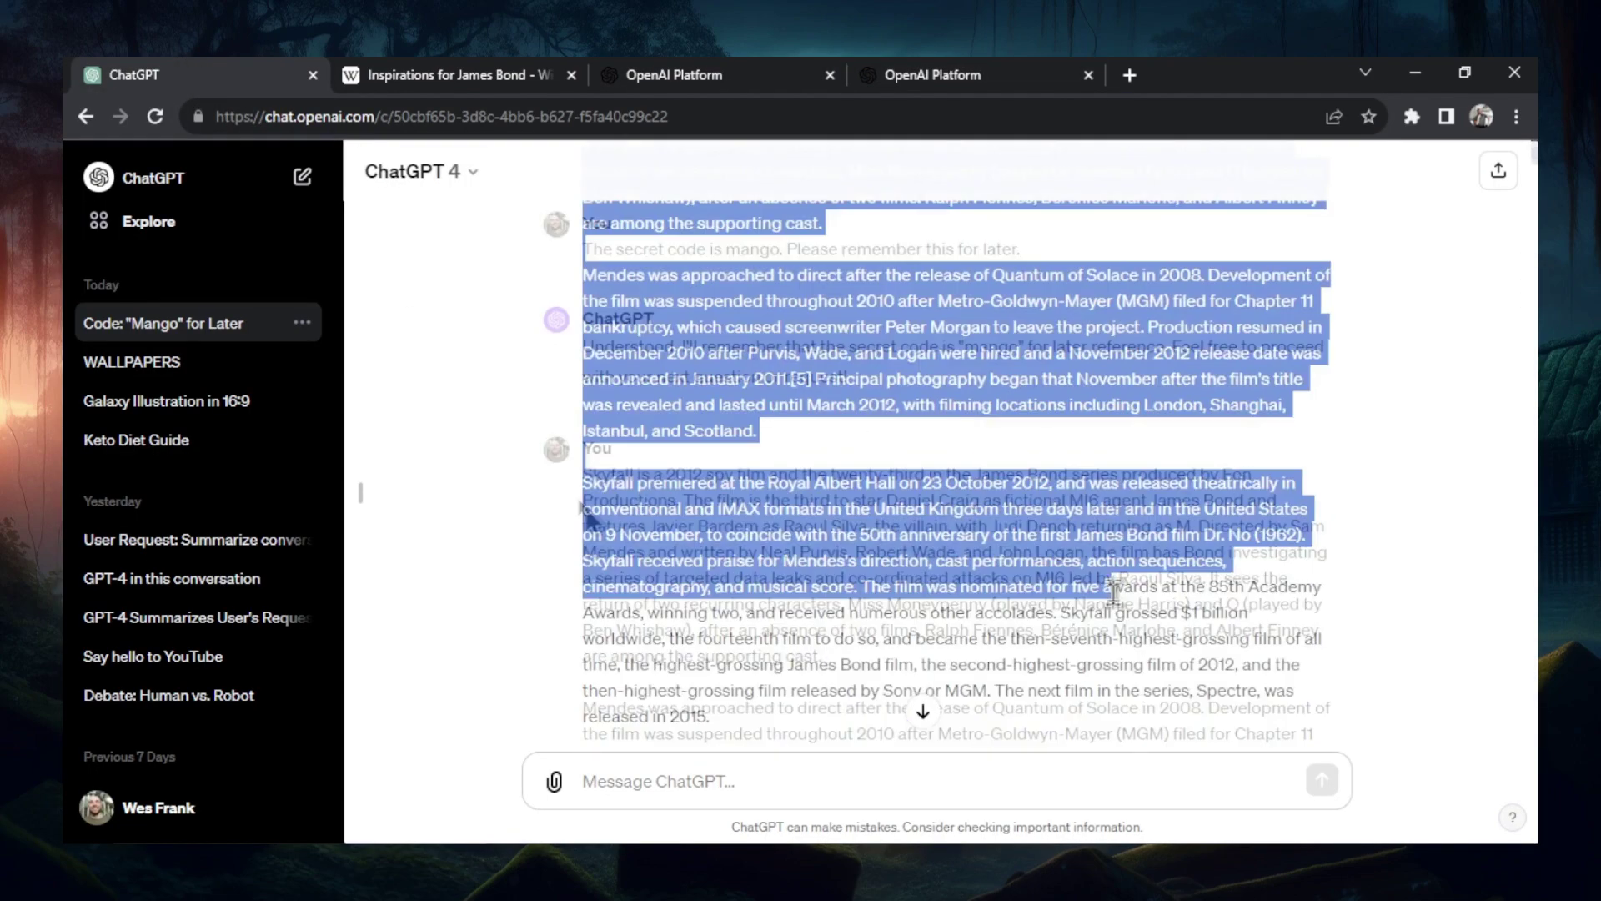
shift+click(1340, 306)
key(ctrl+c)
click(717, 75)
key(ctrl+v)
click(194, 73)
key(ctrl+c)
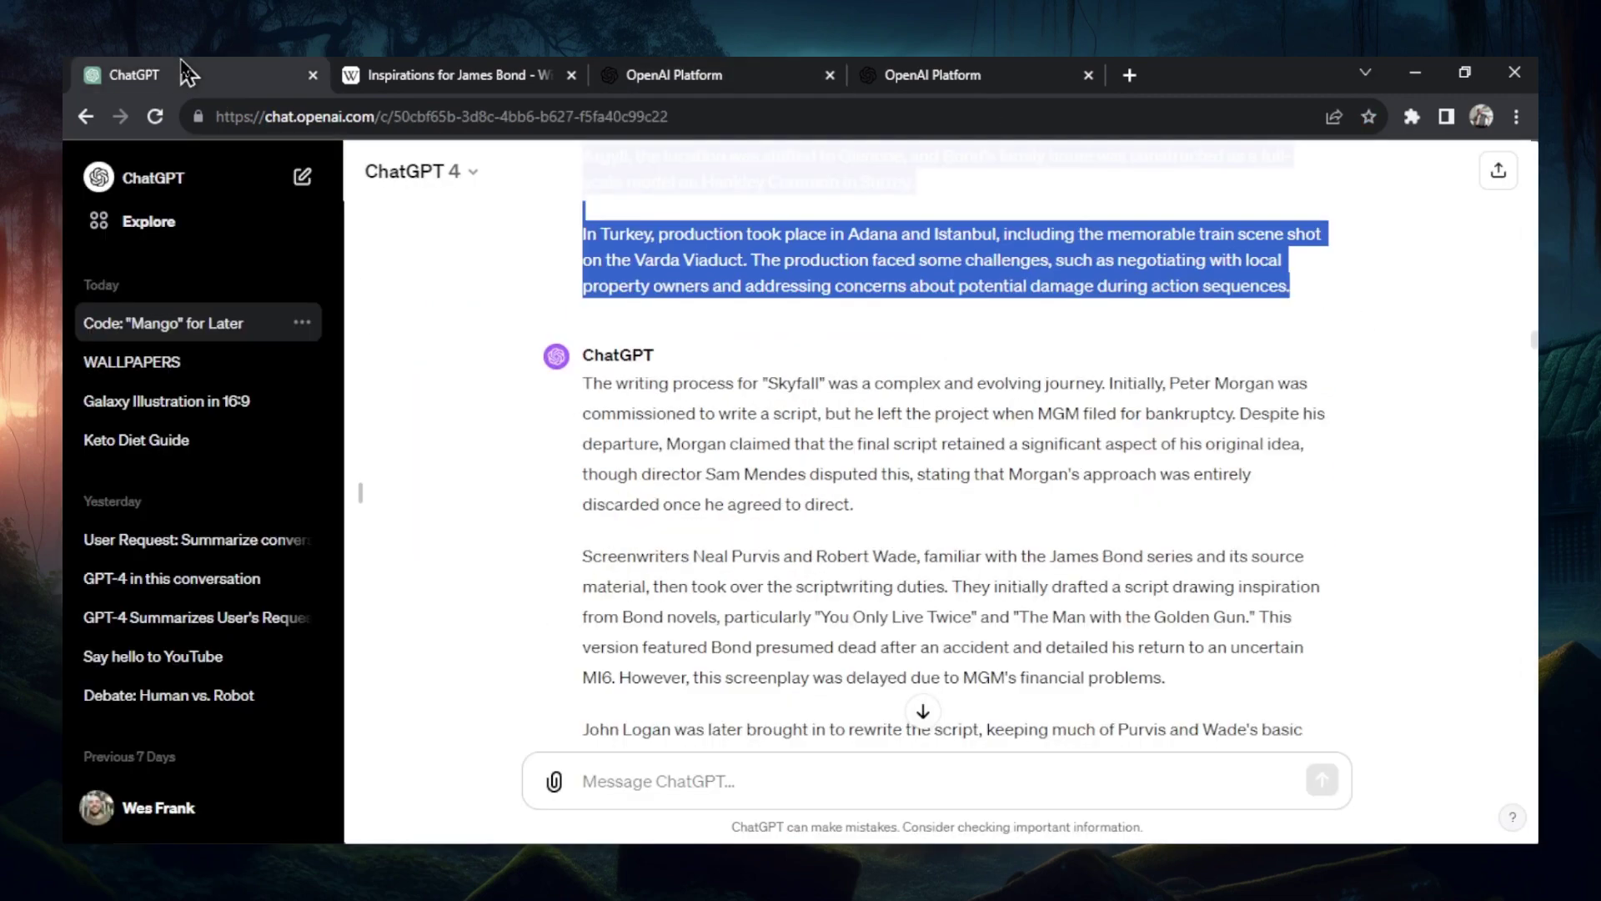
click(717, 75)
key(ctrl+v)
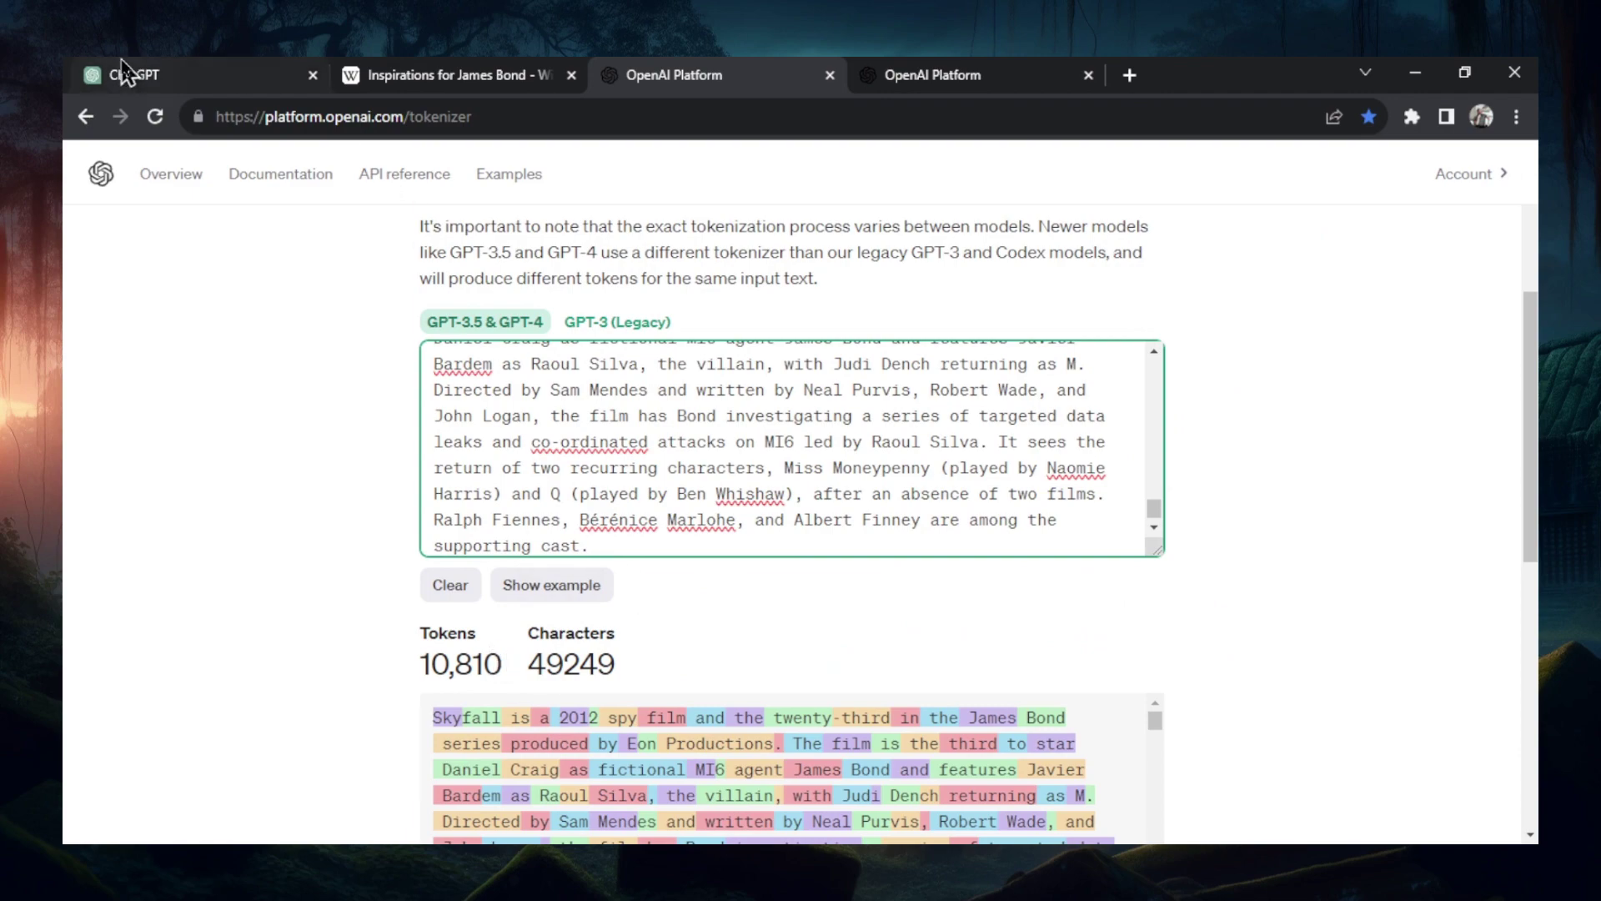
- Paste the remaining conversation text into the fourth tokenizer, counting 10,757 tokens
click(133, 74)
key(ctrl+c)
click(932, 75)
key(ctrl+v)
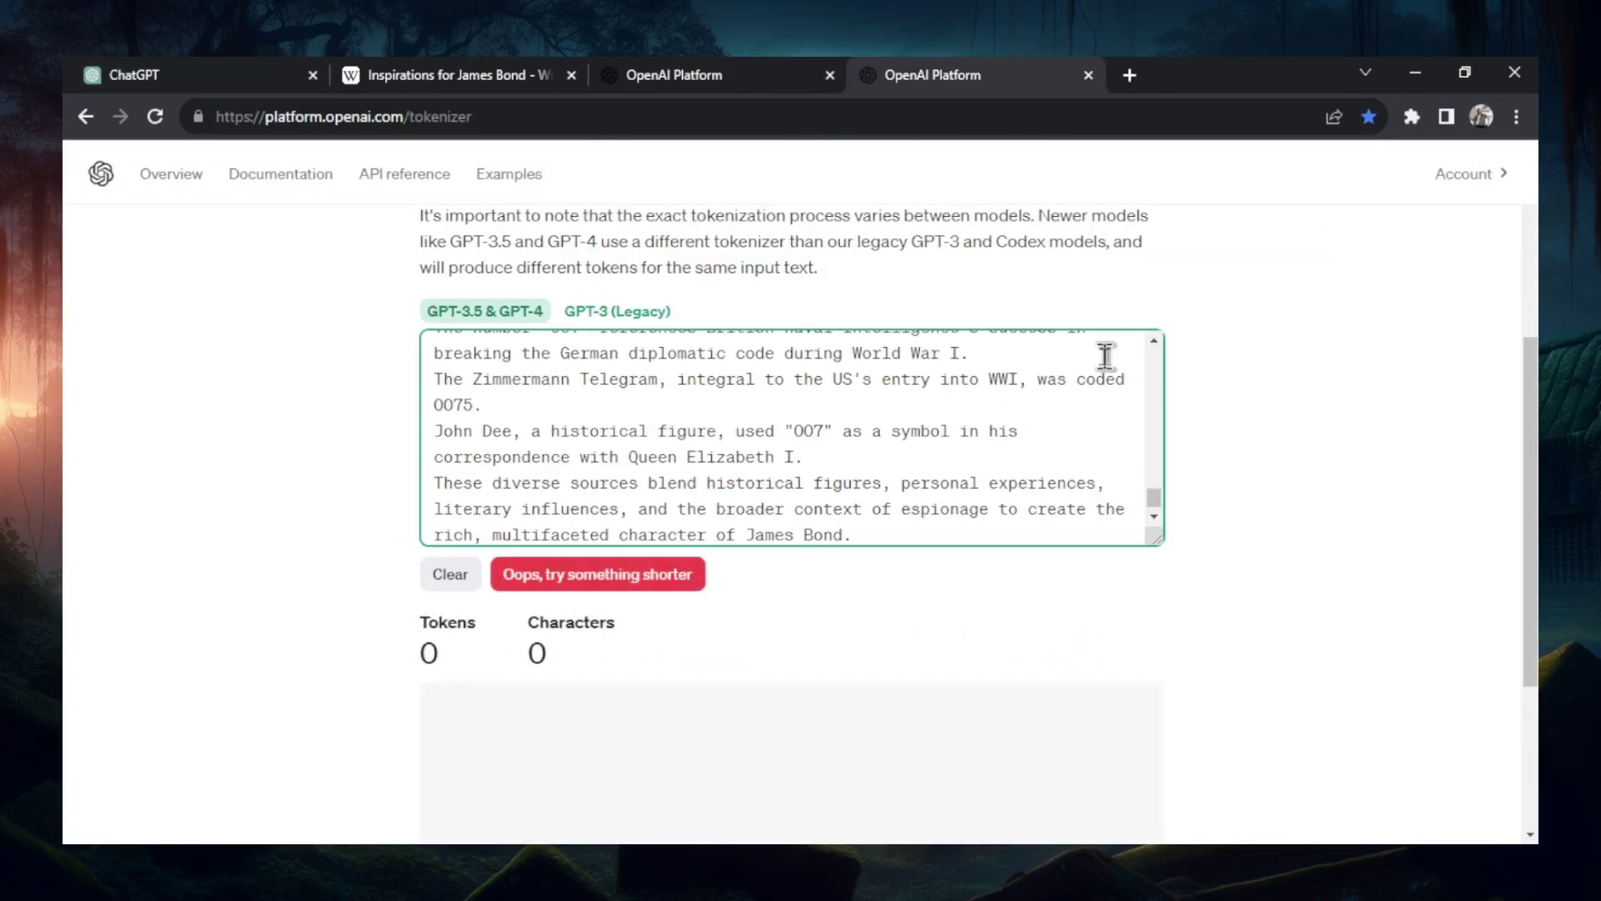
key(ctrl+z)
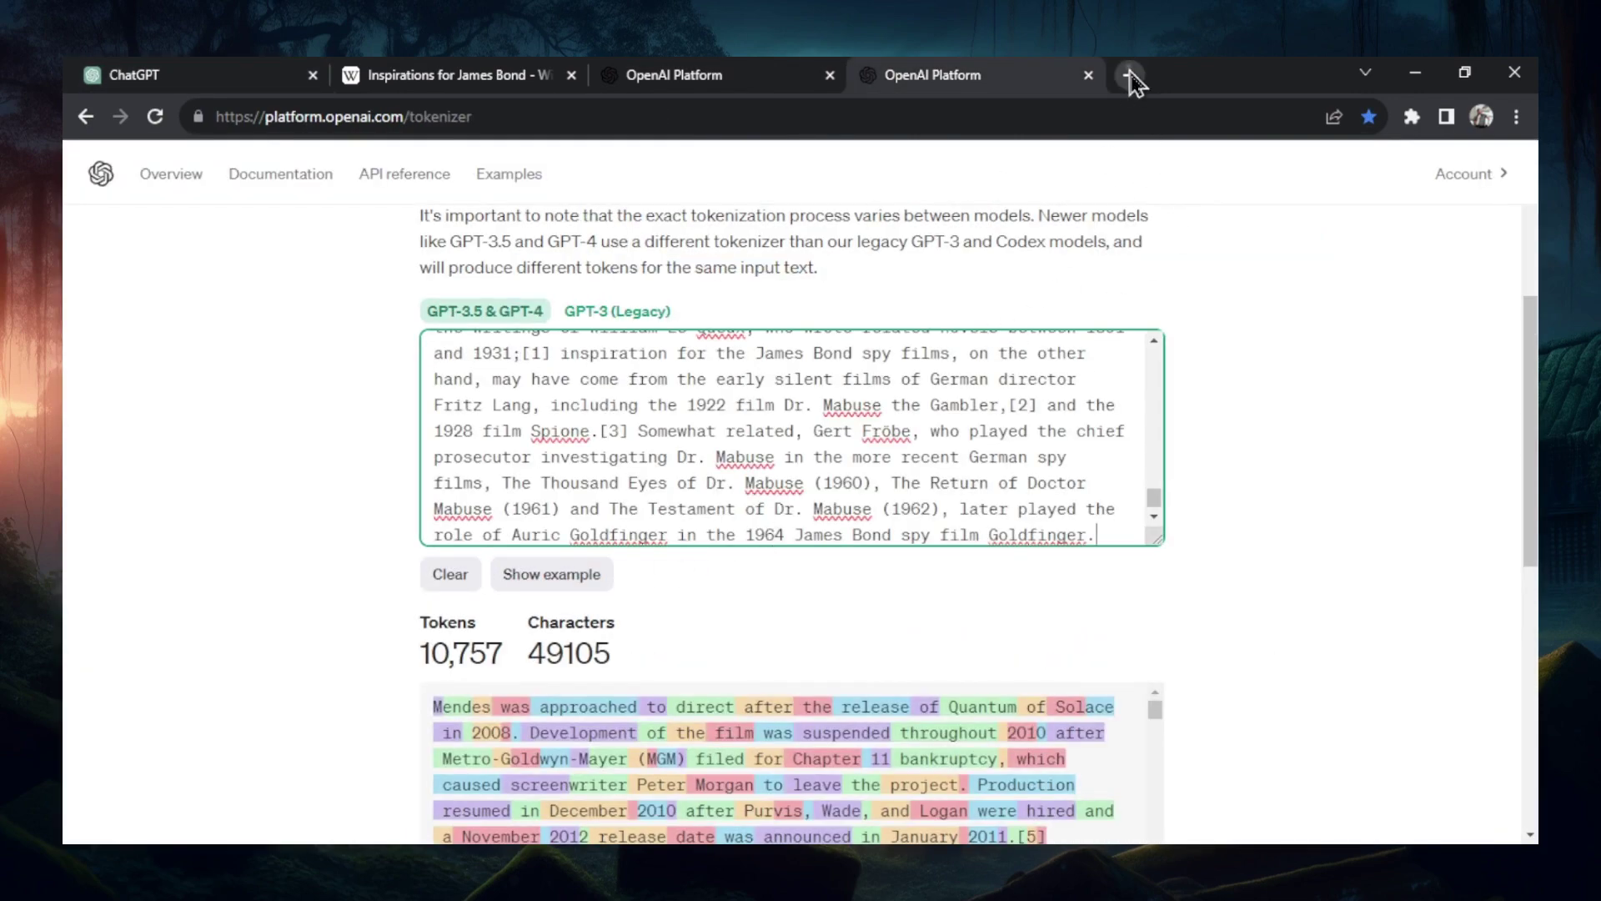
- Paste the final 'Inspiration for 007' section into a fifth tokenizer tab, counting 768 tokens
click(1130, 79)
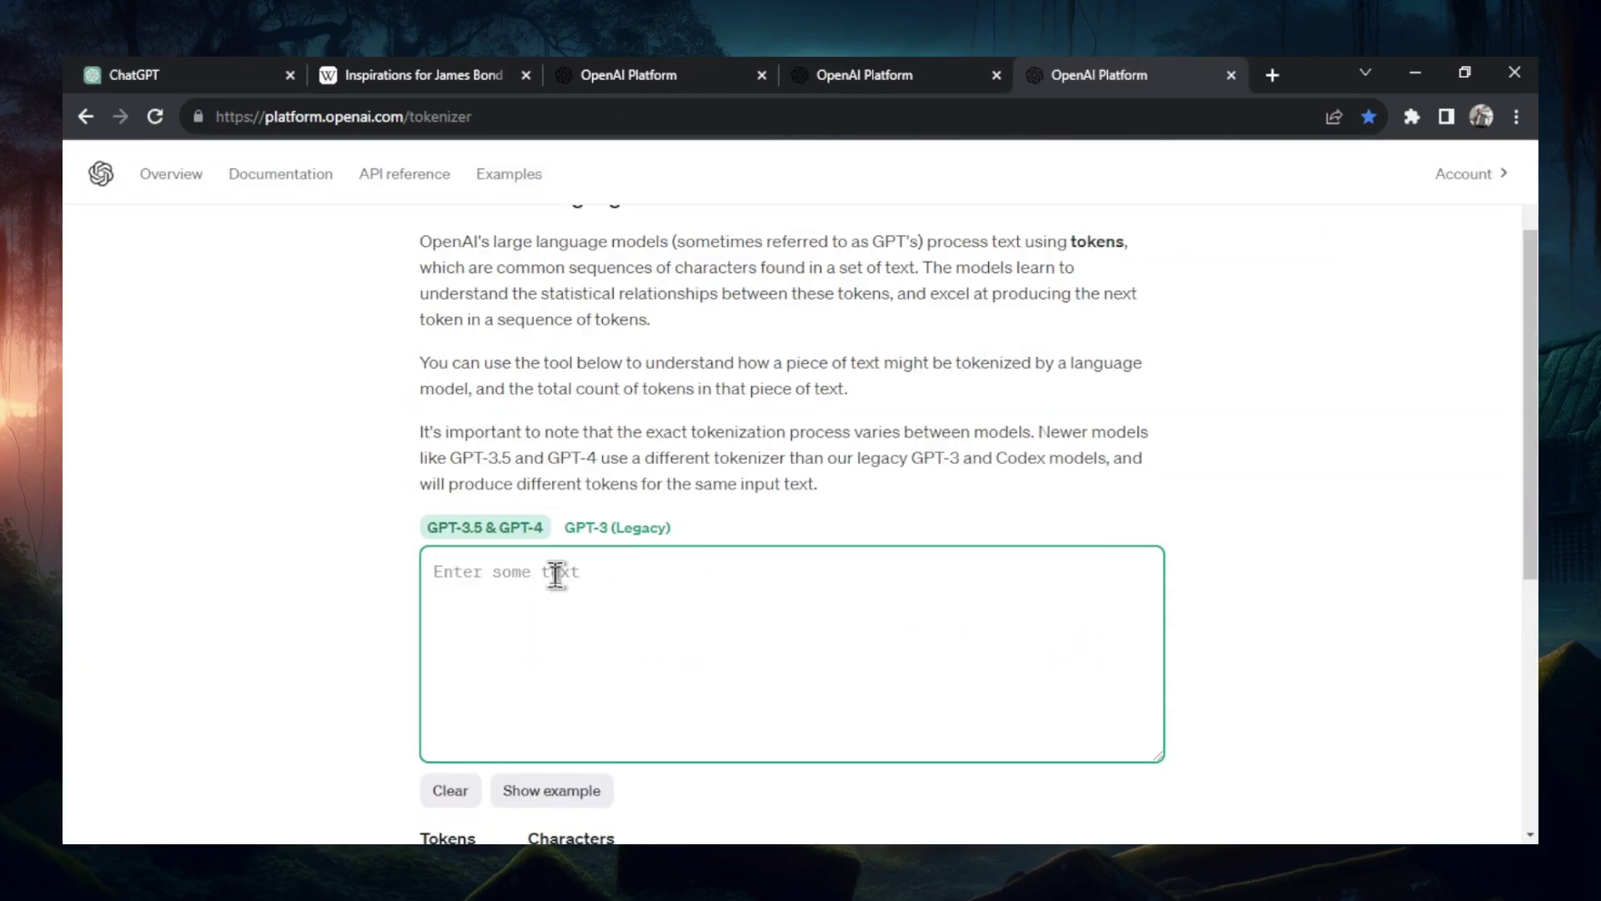
click(561, 572)
key(ctrl+v)
scroll(1347, 529, down, 1)
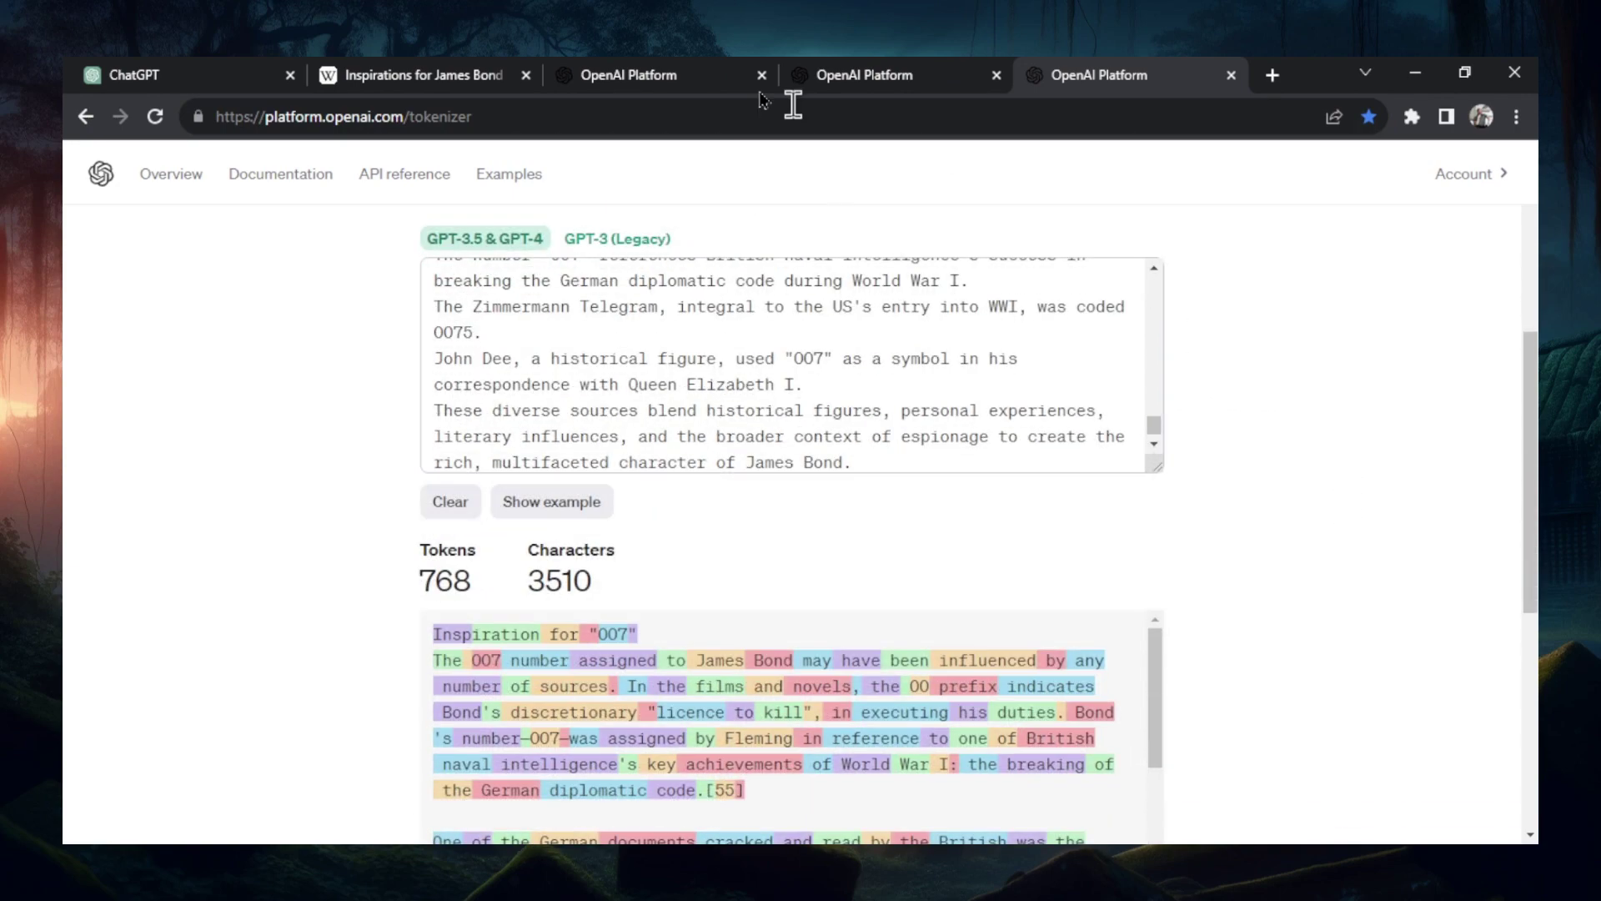
click(609, 76)
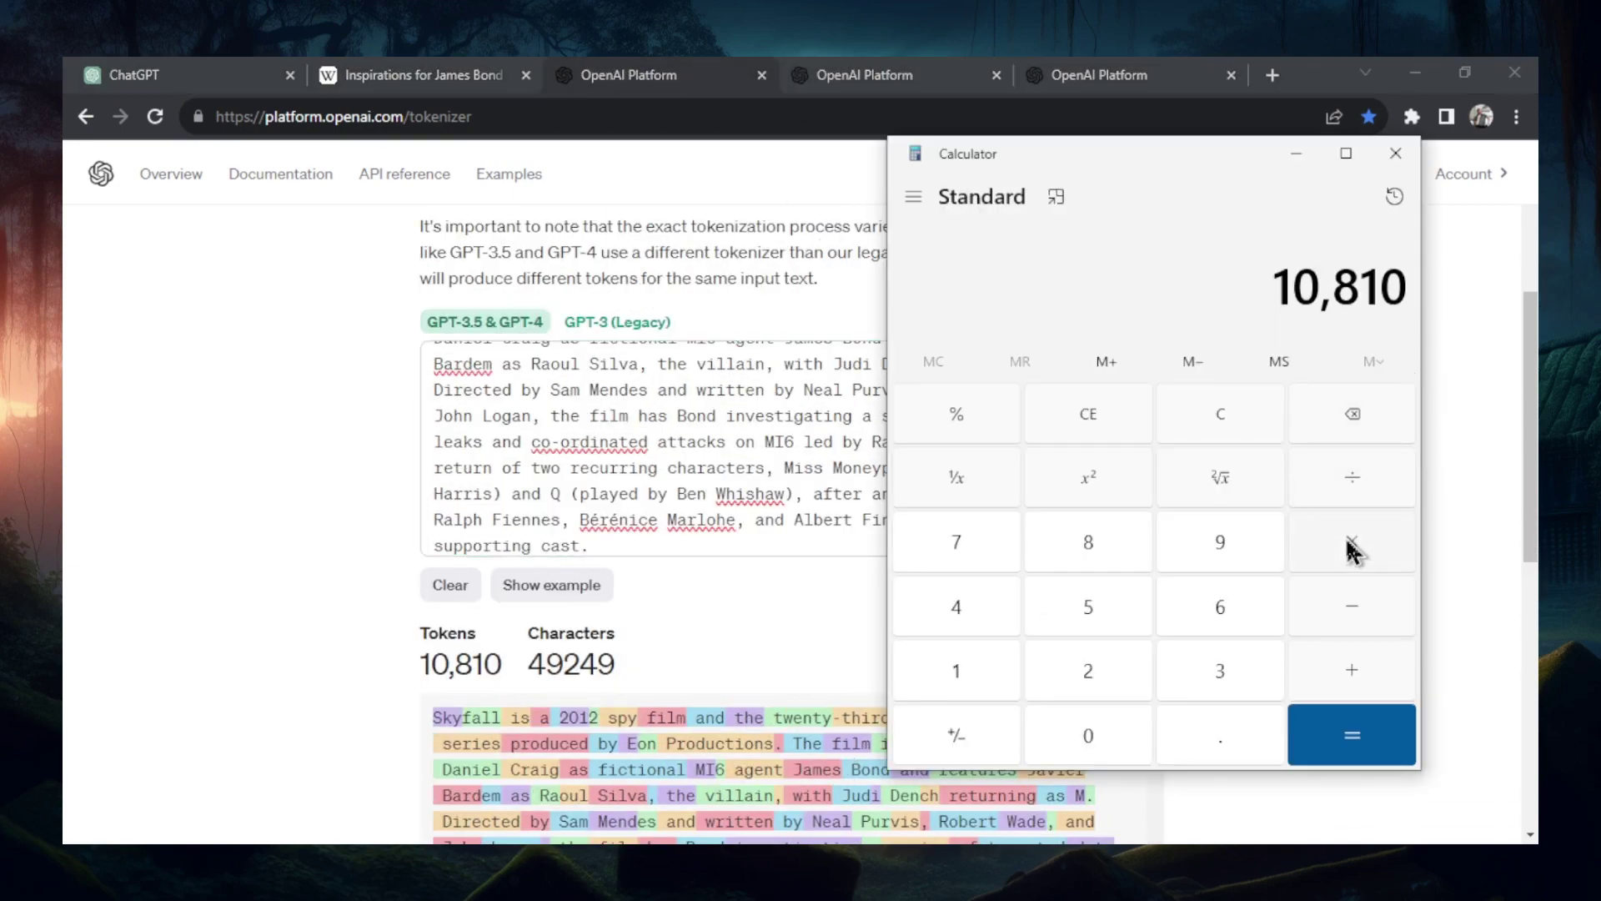
- Add 10,757 and 768 to 10,810 in Calculator for a 22,335-token total
click(1352, 670)
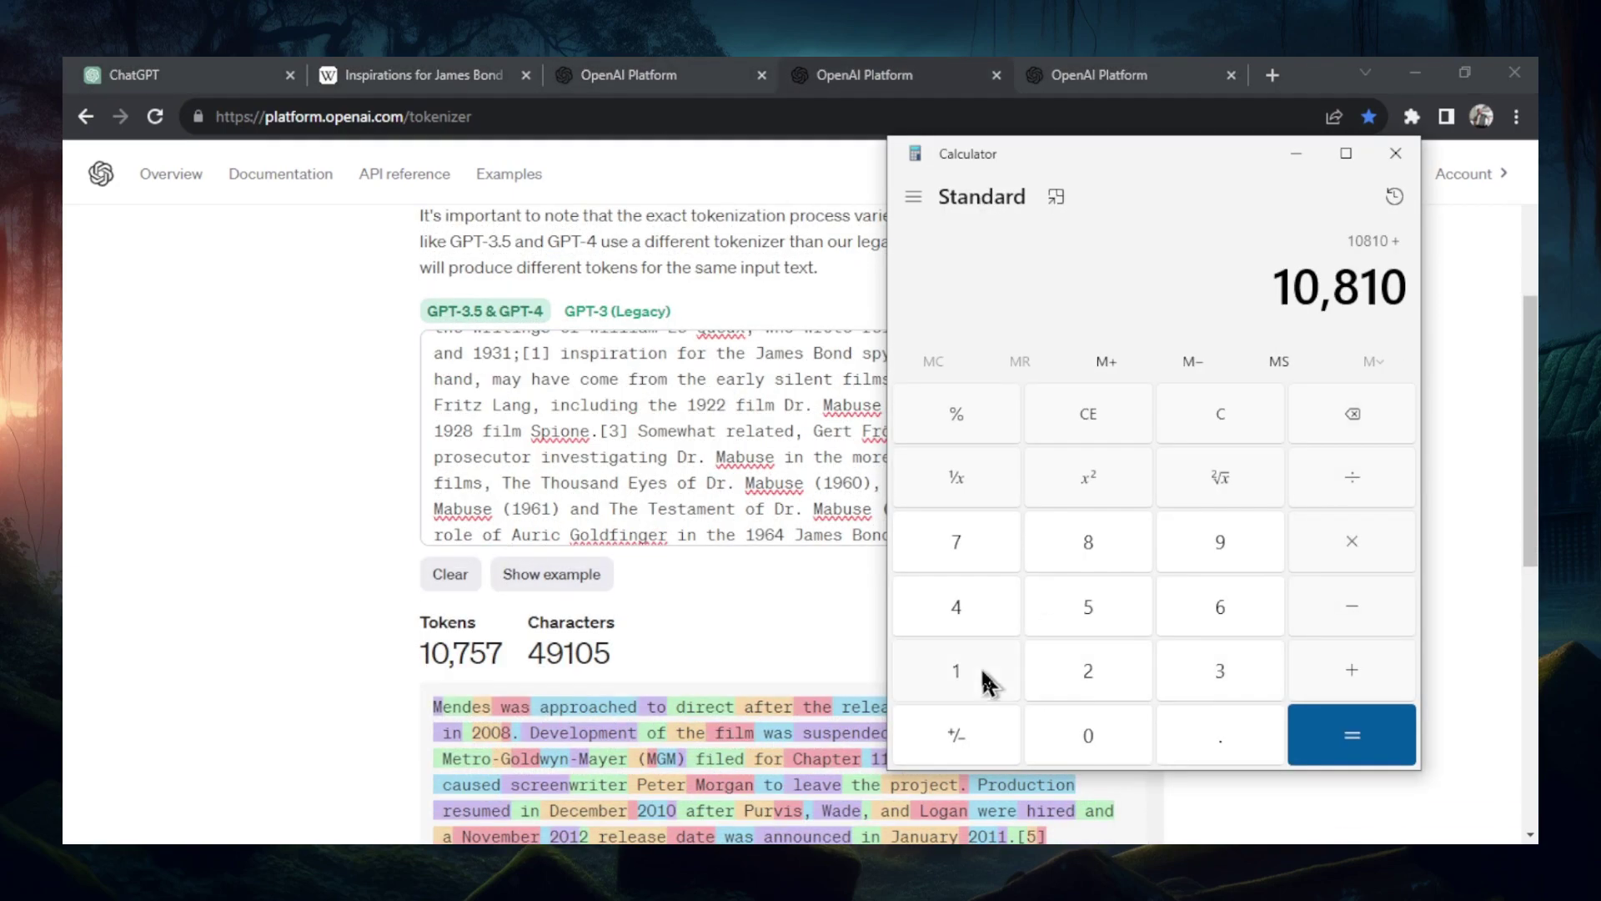
click(984, 680)
click(1088, 734)
click(956, 554)
click(1075, 594)
click(986, 547)
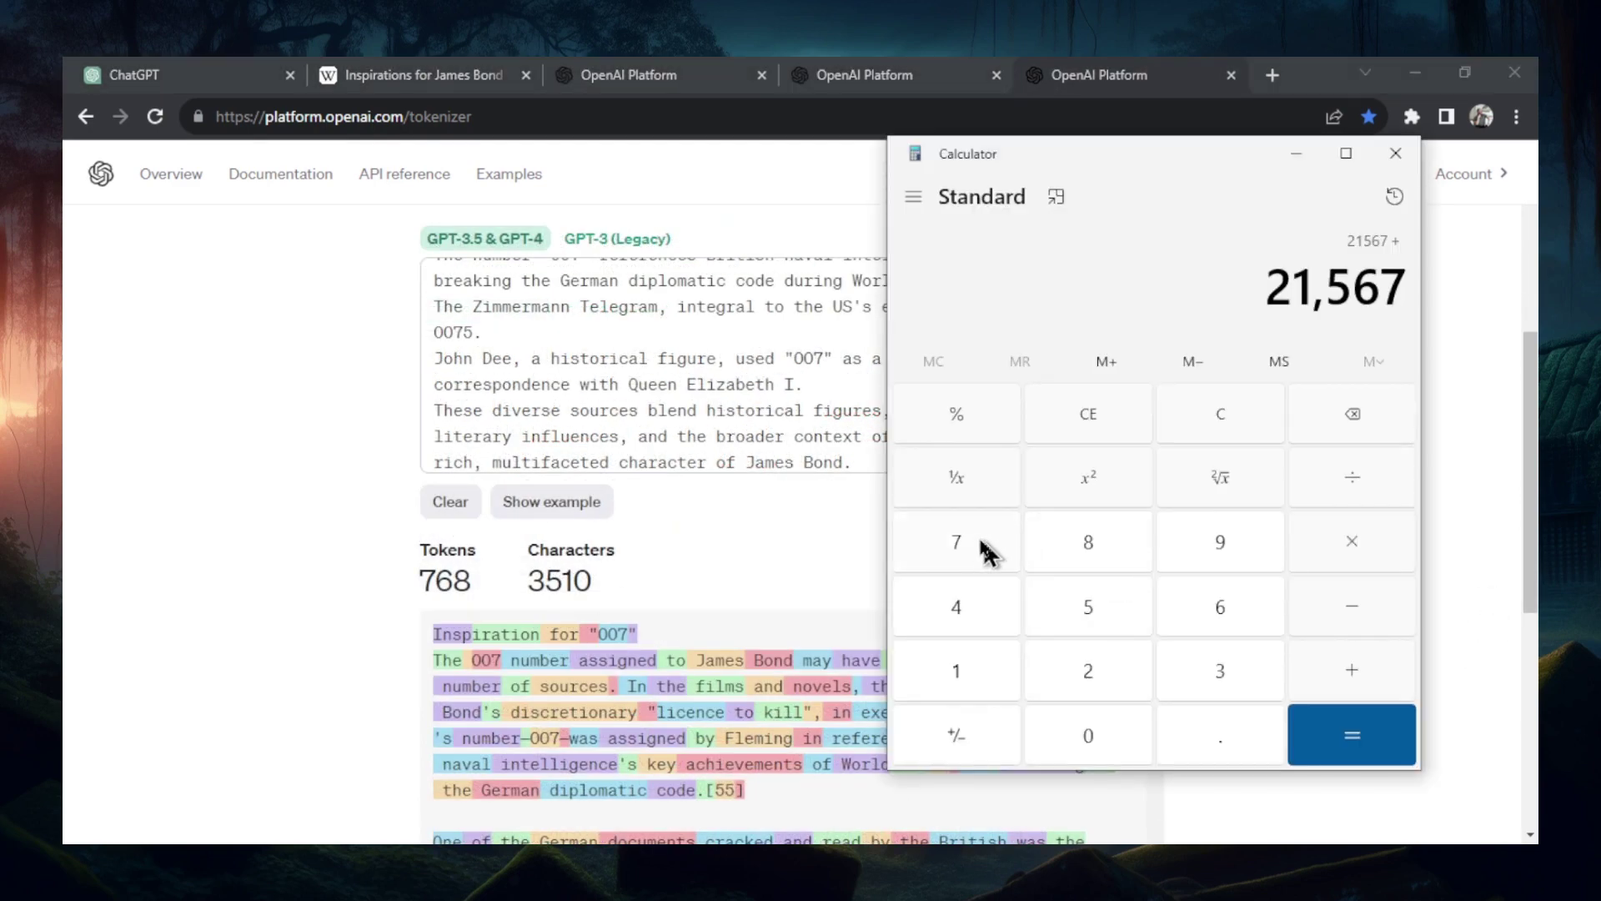
click(987, 547)
click(1224, 607)
click(1126, 564)
click(1342, 724)
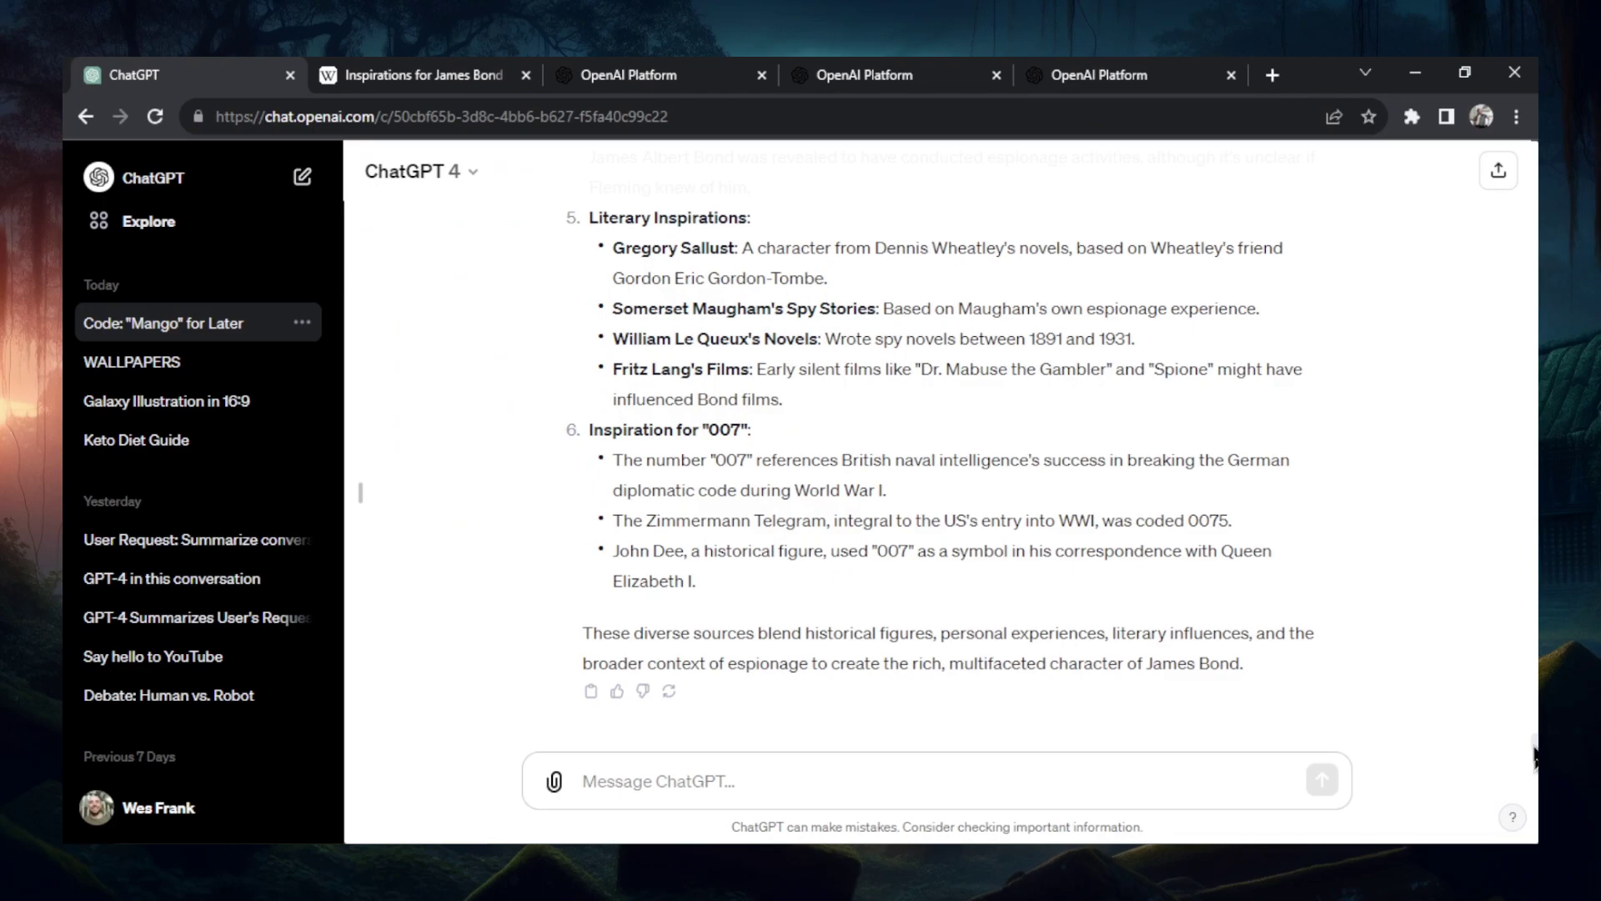
- Rename the mango chat to 'Skyfall'
scroll(1534, 754, up, 20)
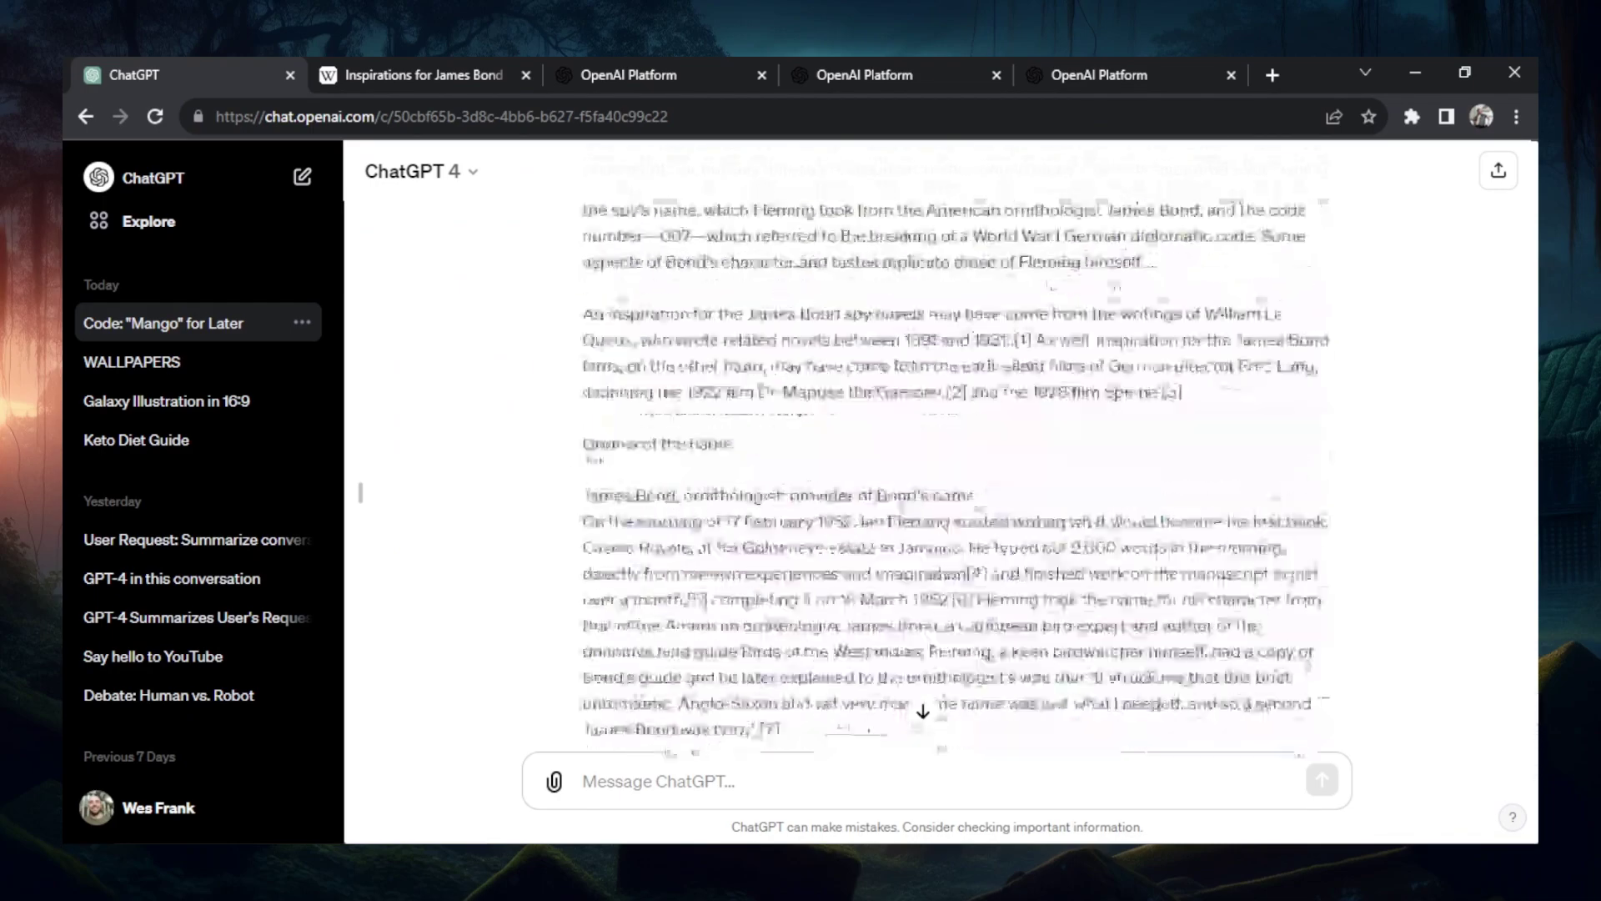
scroll(950, 475, up, 15)
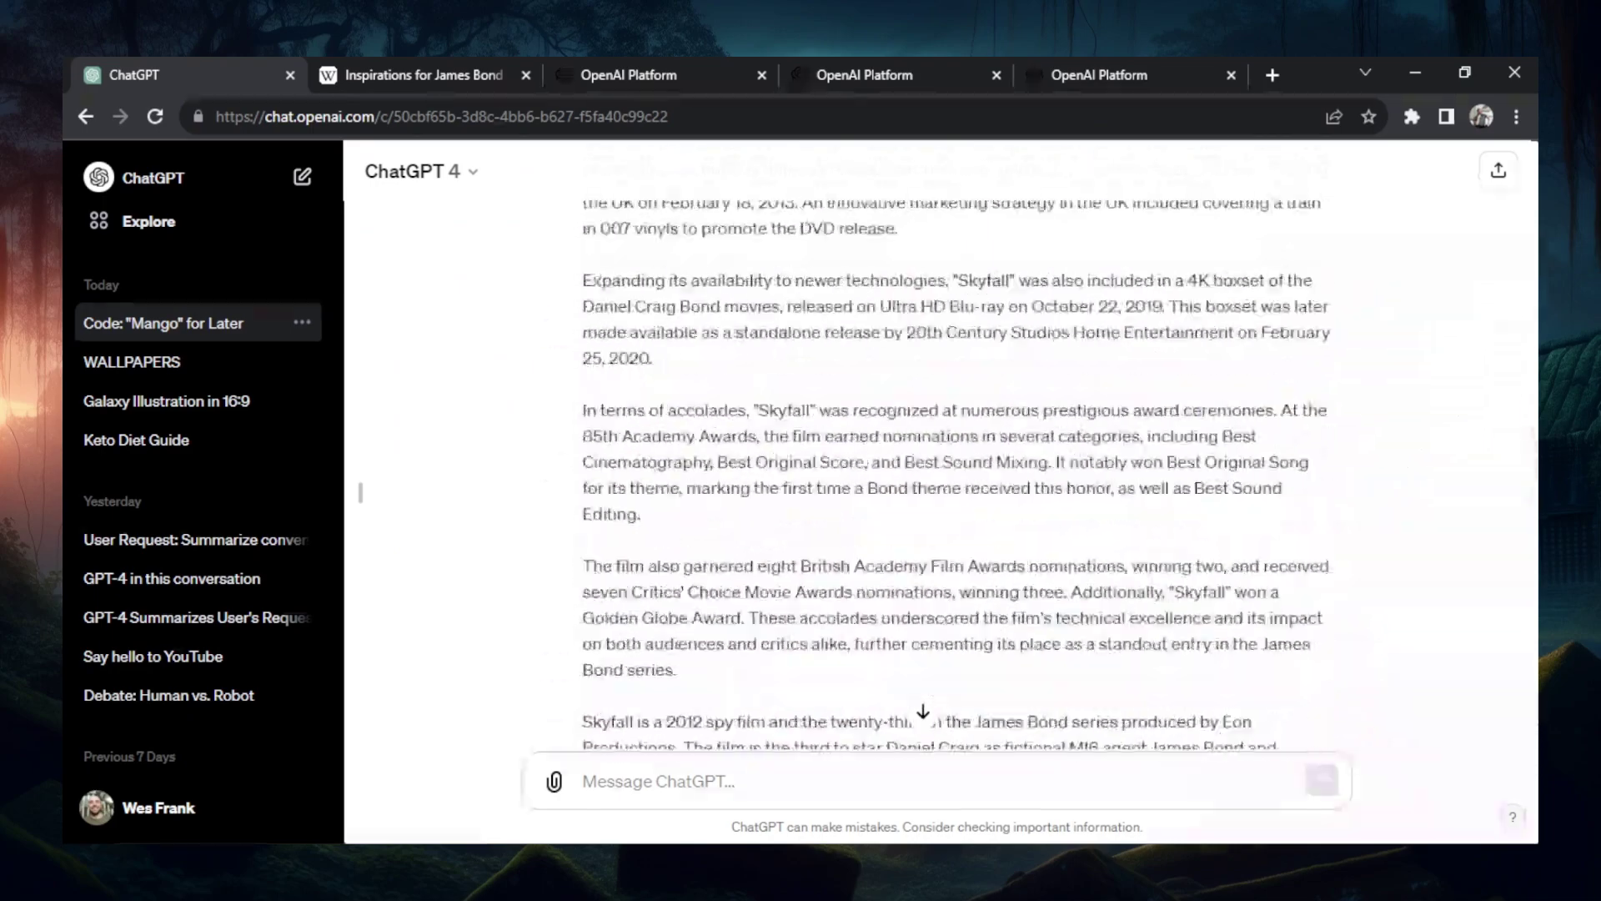
drag(1532, 342, 1536, 734)
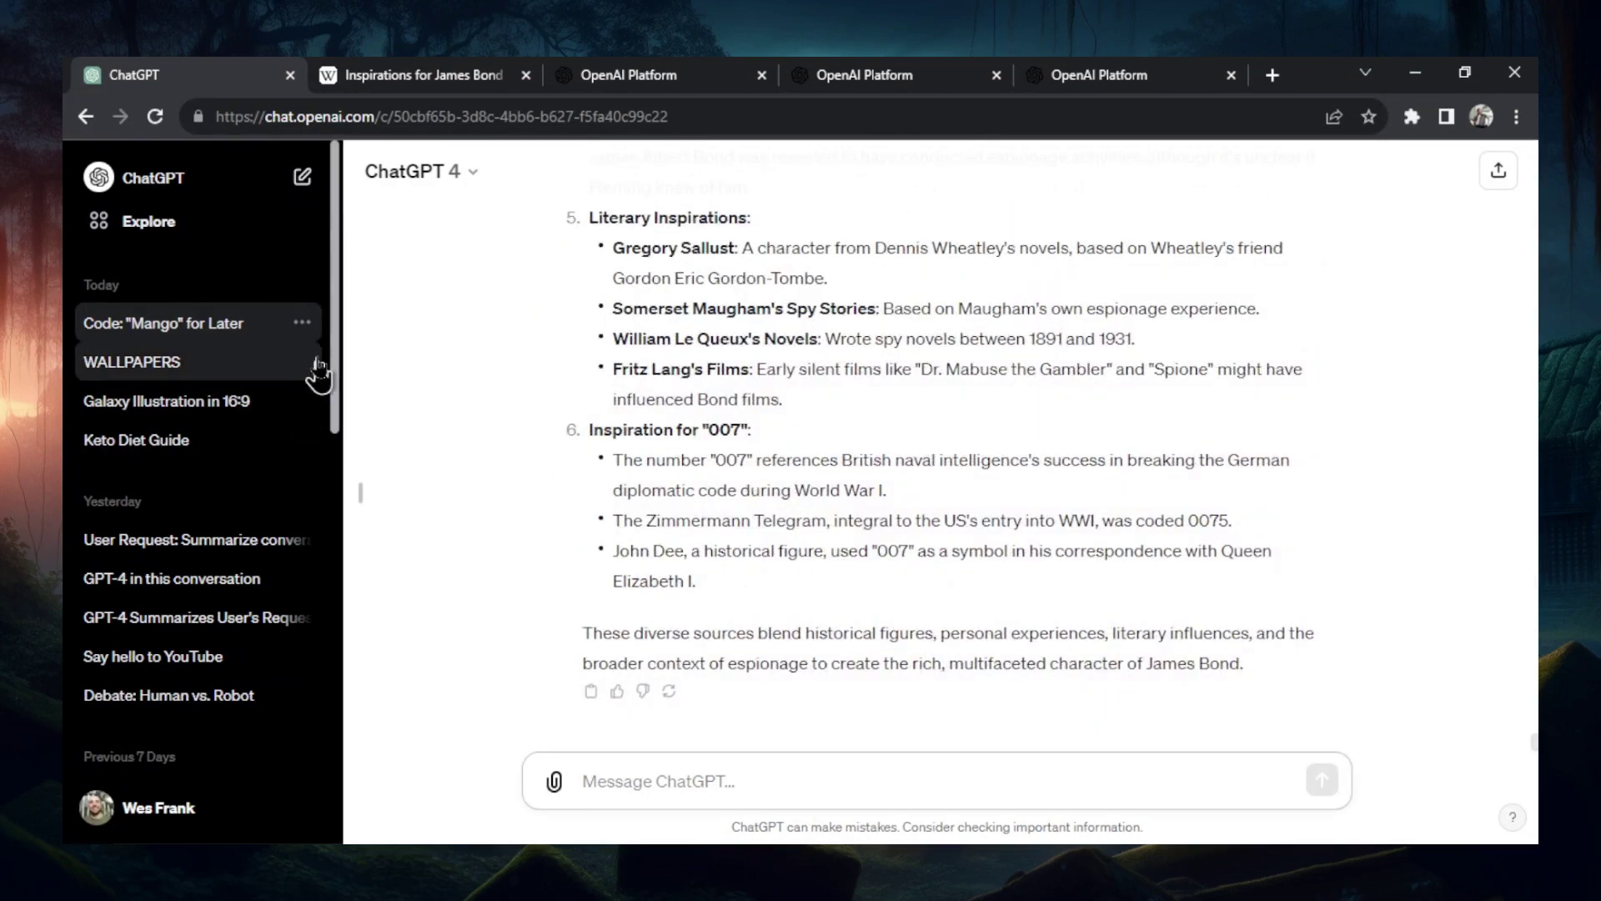
click(302, 323)
click(358, 414)
text(SKyfal)
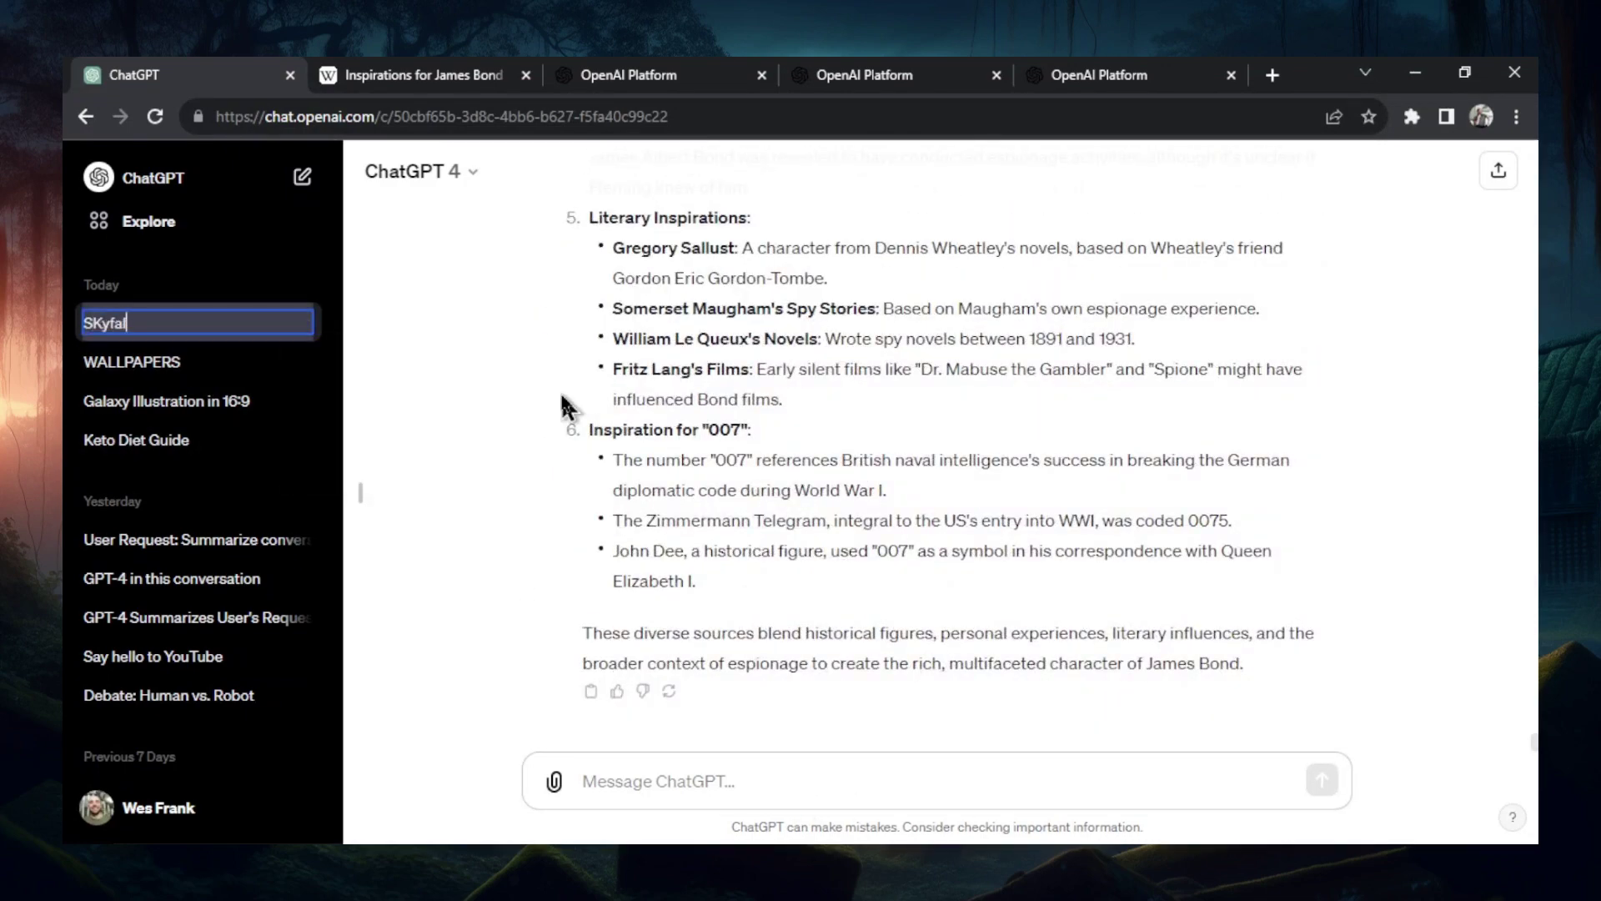
text(l)
key(Return)
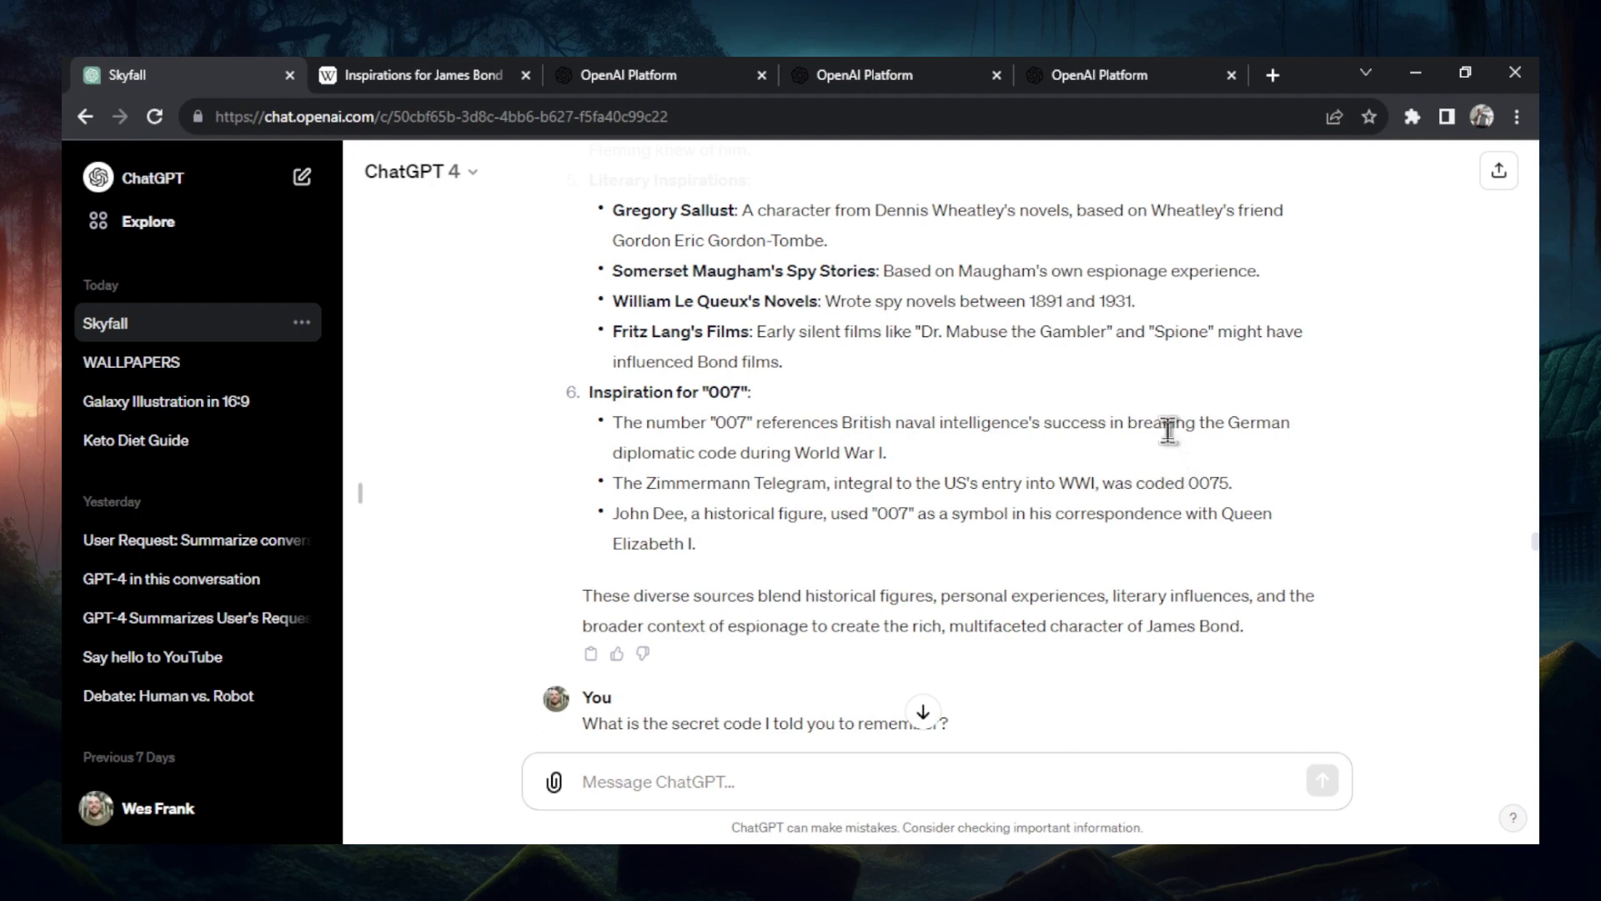
- Scroll to ChatGPT's answer recalling the secret code as 'mango'
scroll(1170, 394, down, 4)
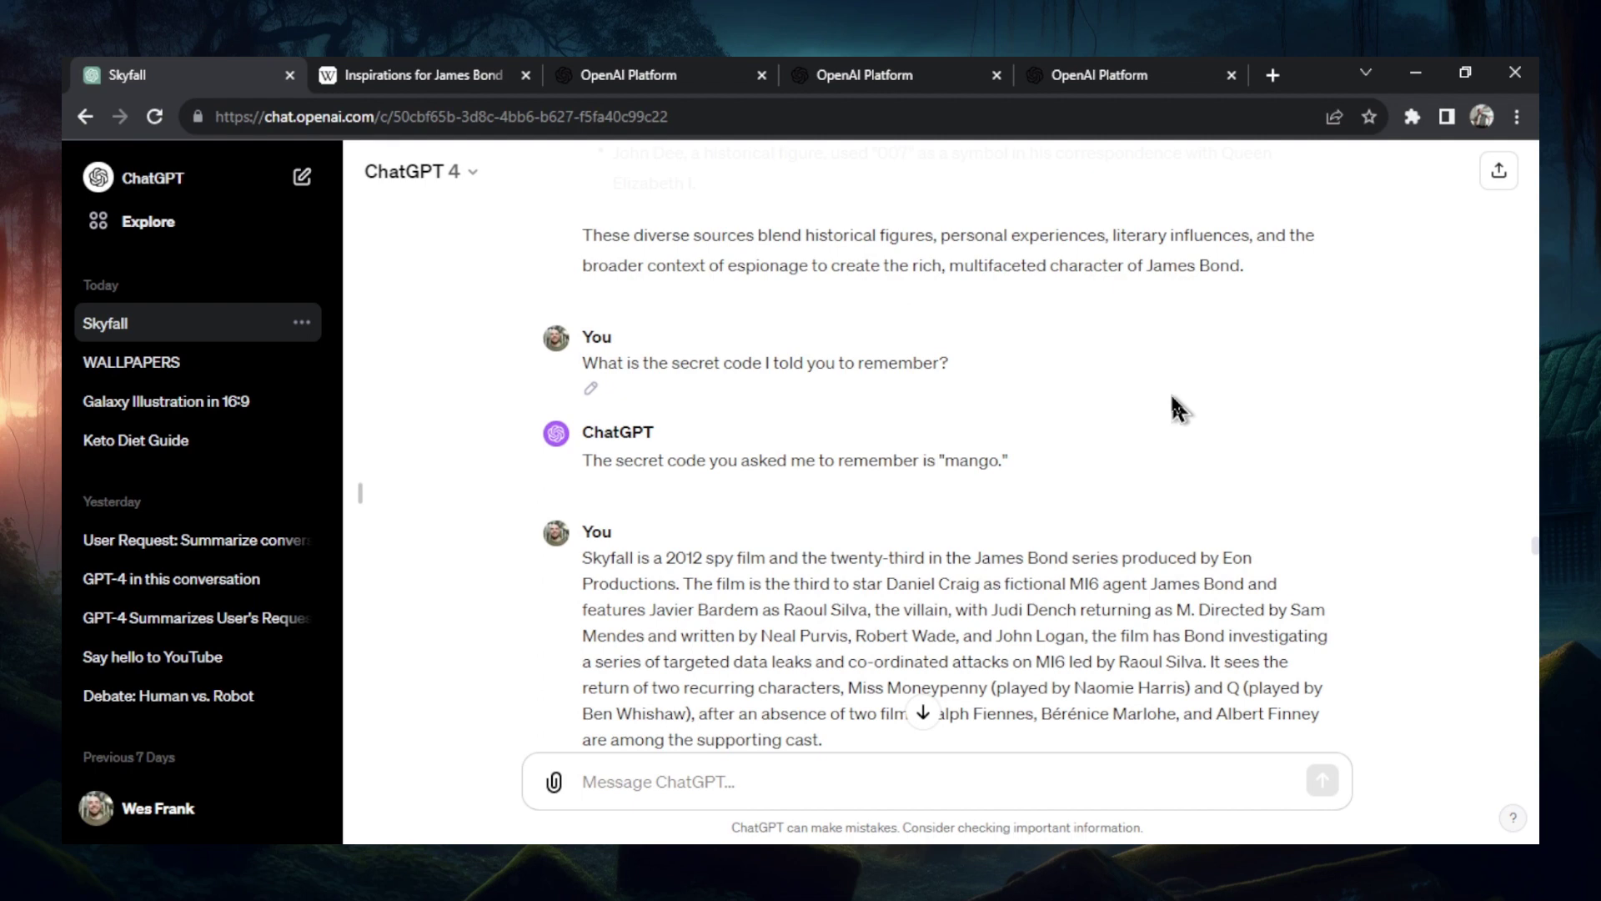
scroll(1207, 564, up, 1)
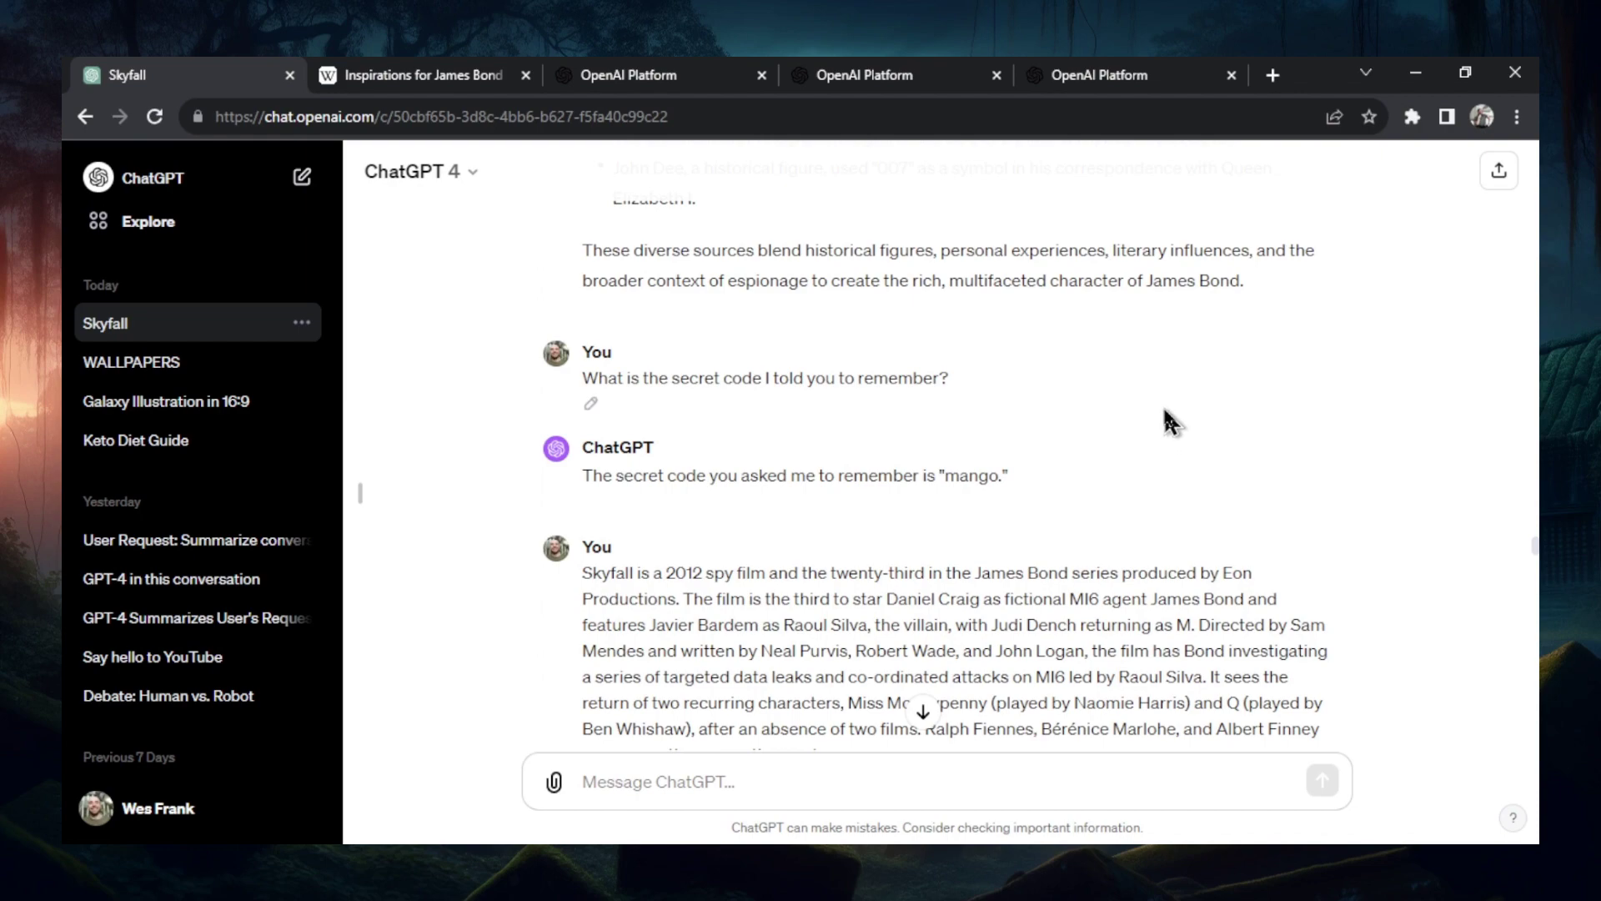
scroll(942, 537, down, 3)
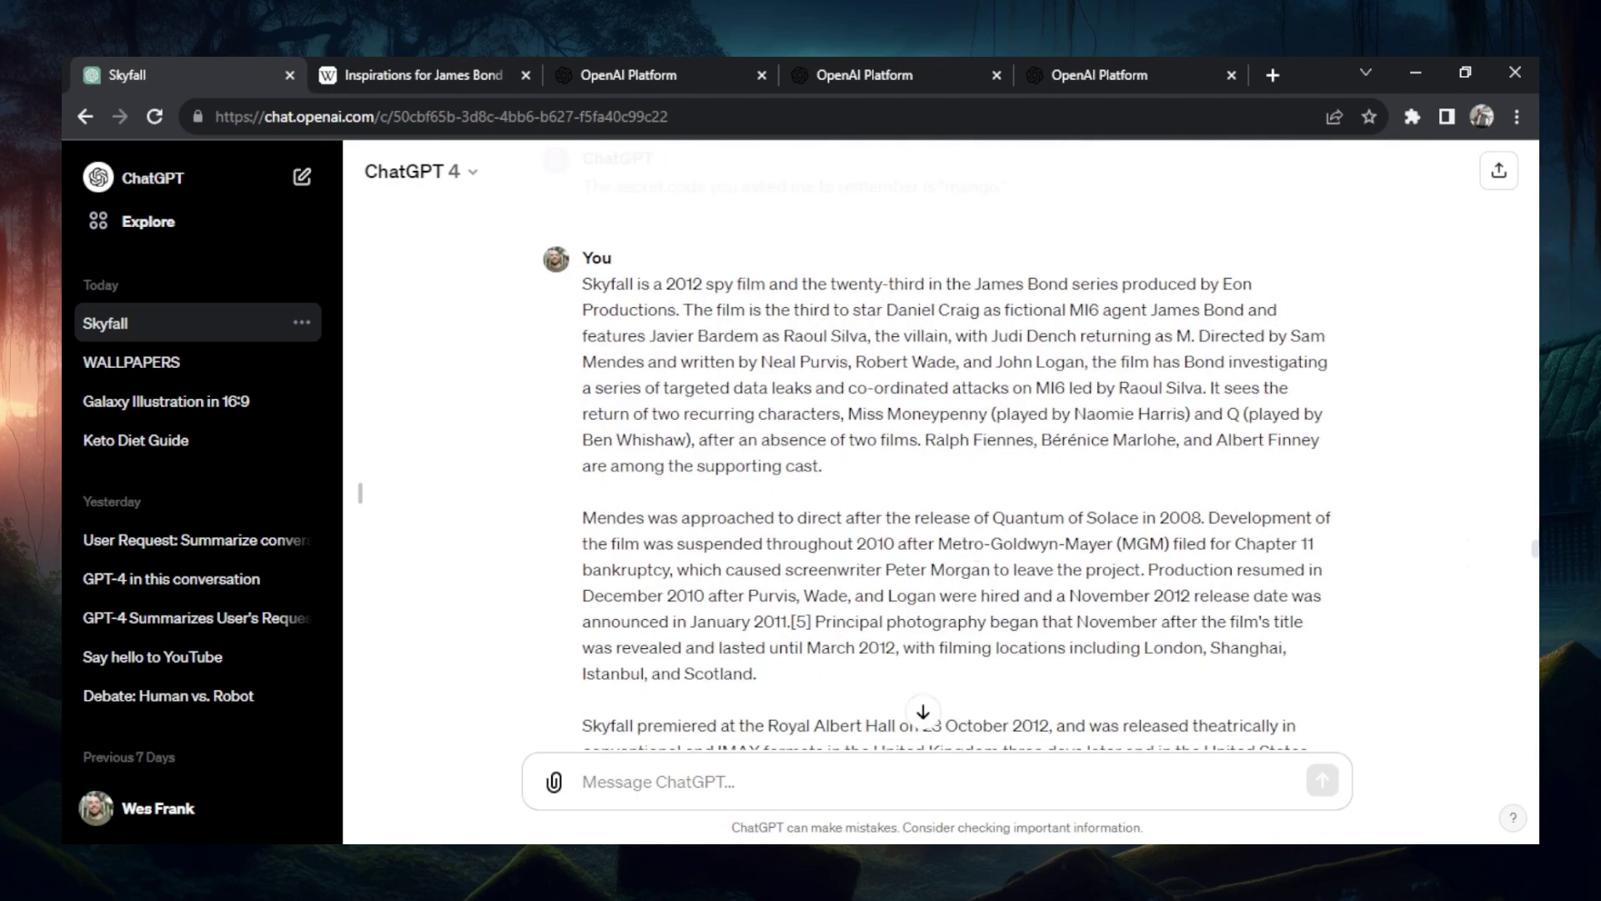
- Copy the tokenizer's Skyfall text and send it as a message in the Skyfall chat
key(ctrl+3)
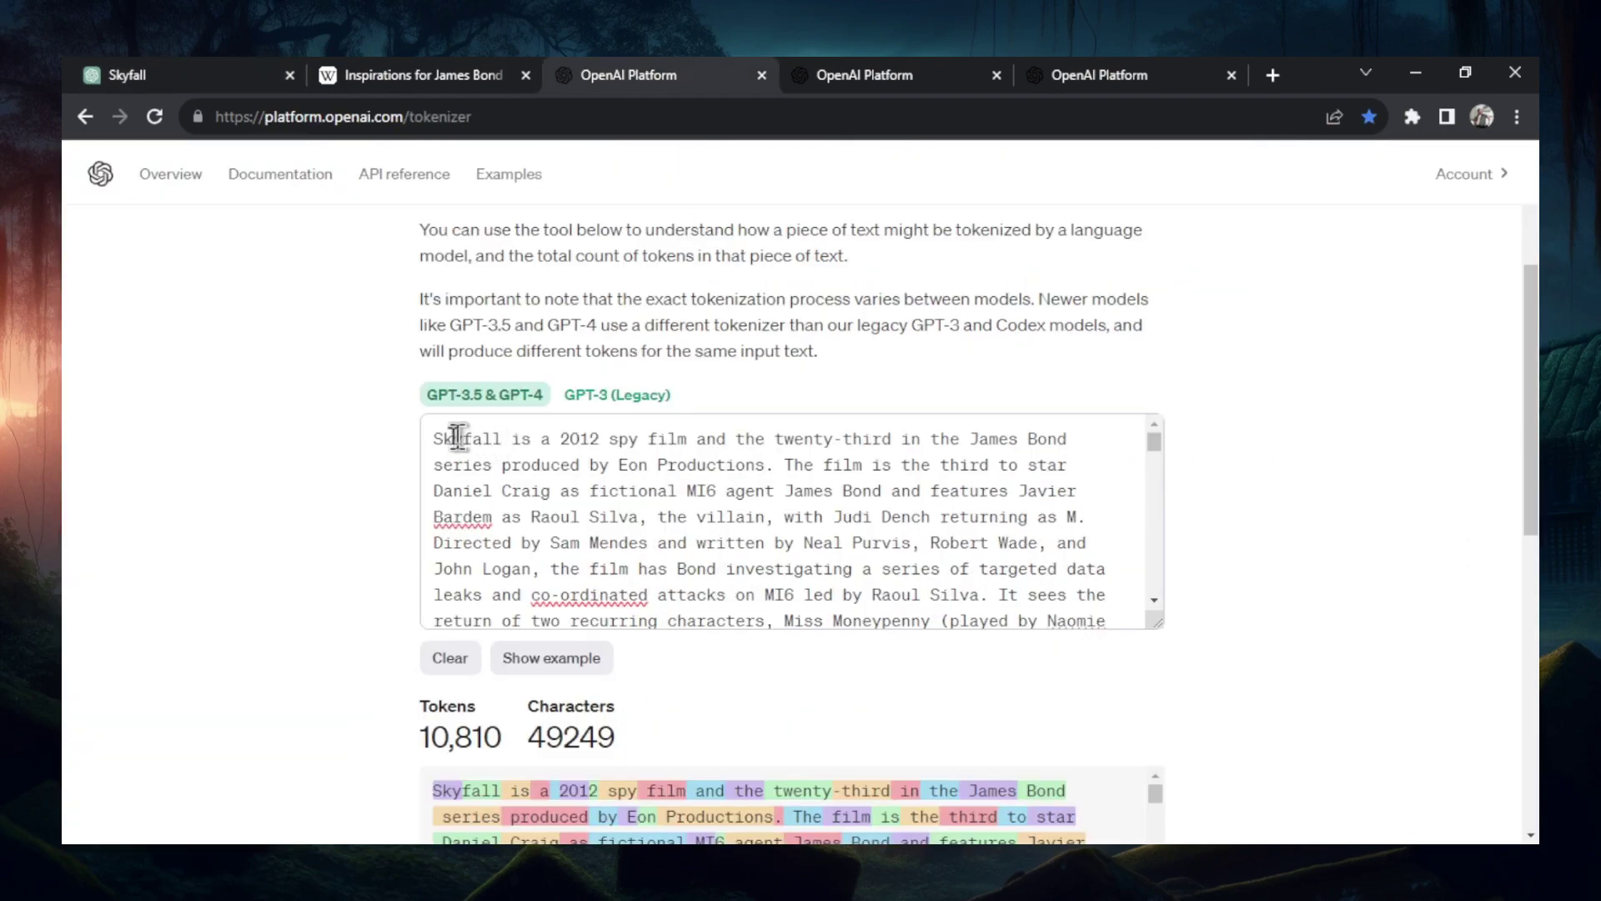
key(ctrl+a)
key(ctrl+c)
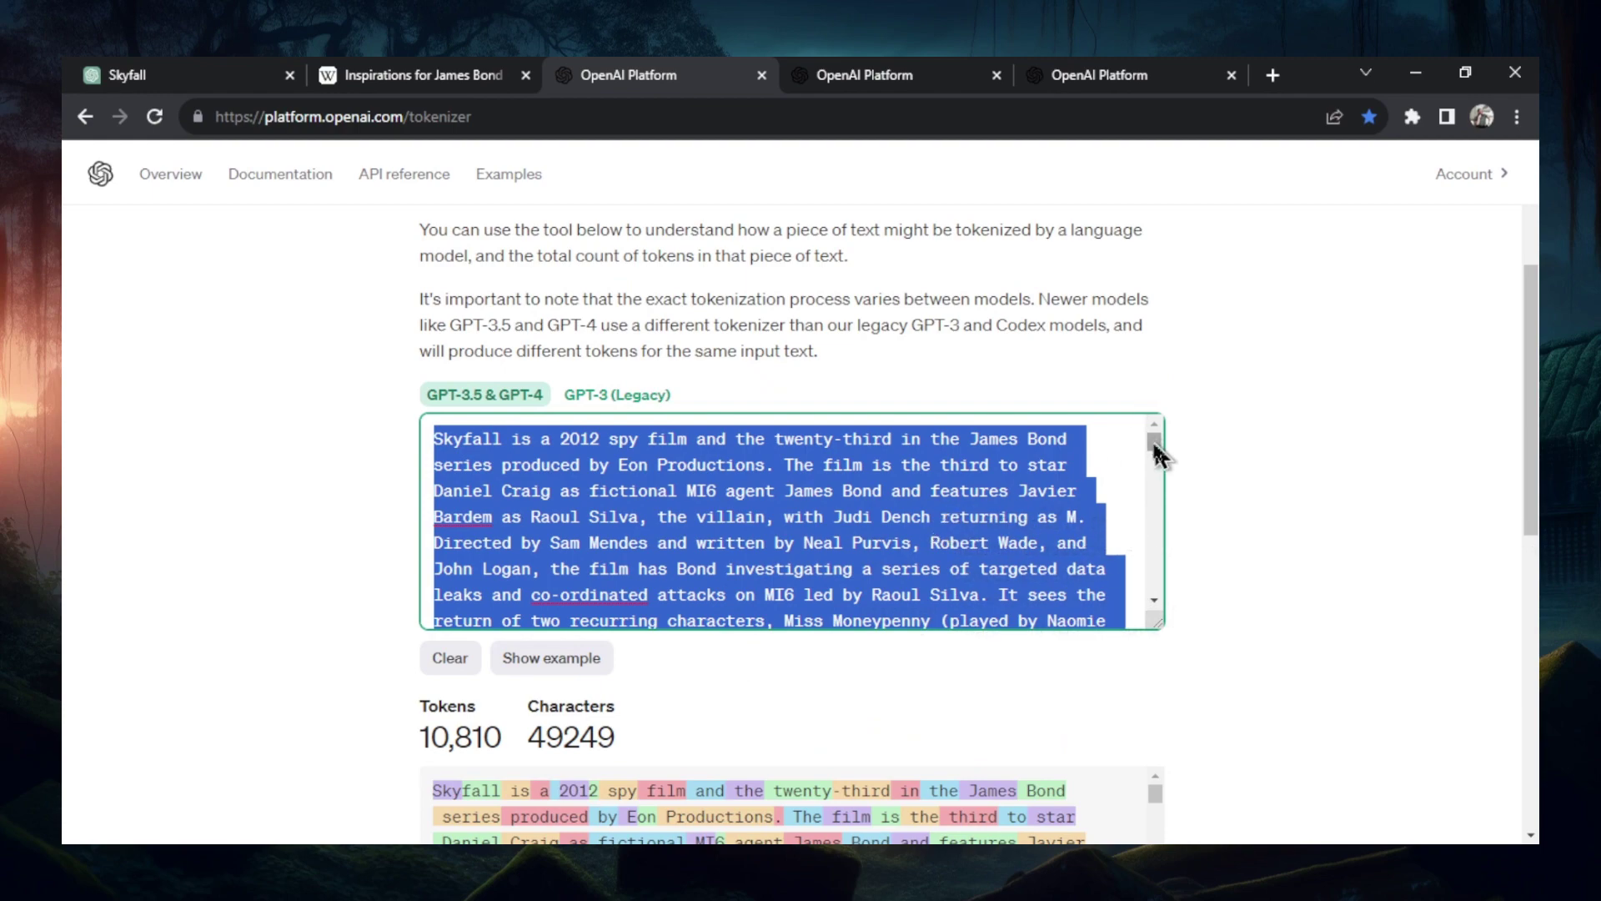
key(BackSpace)
key(ctrl+1)
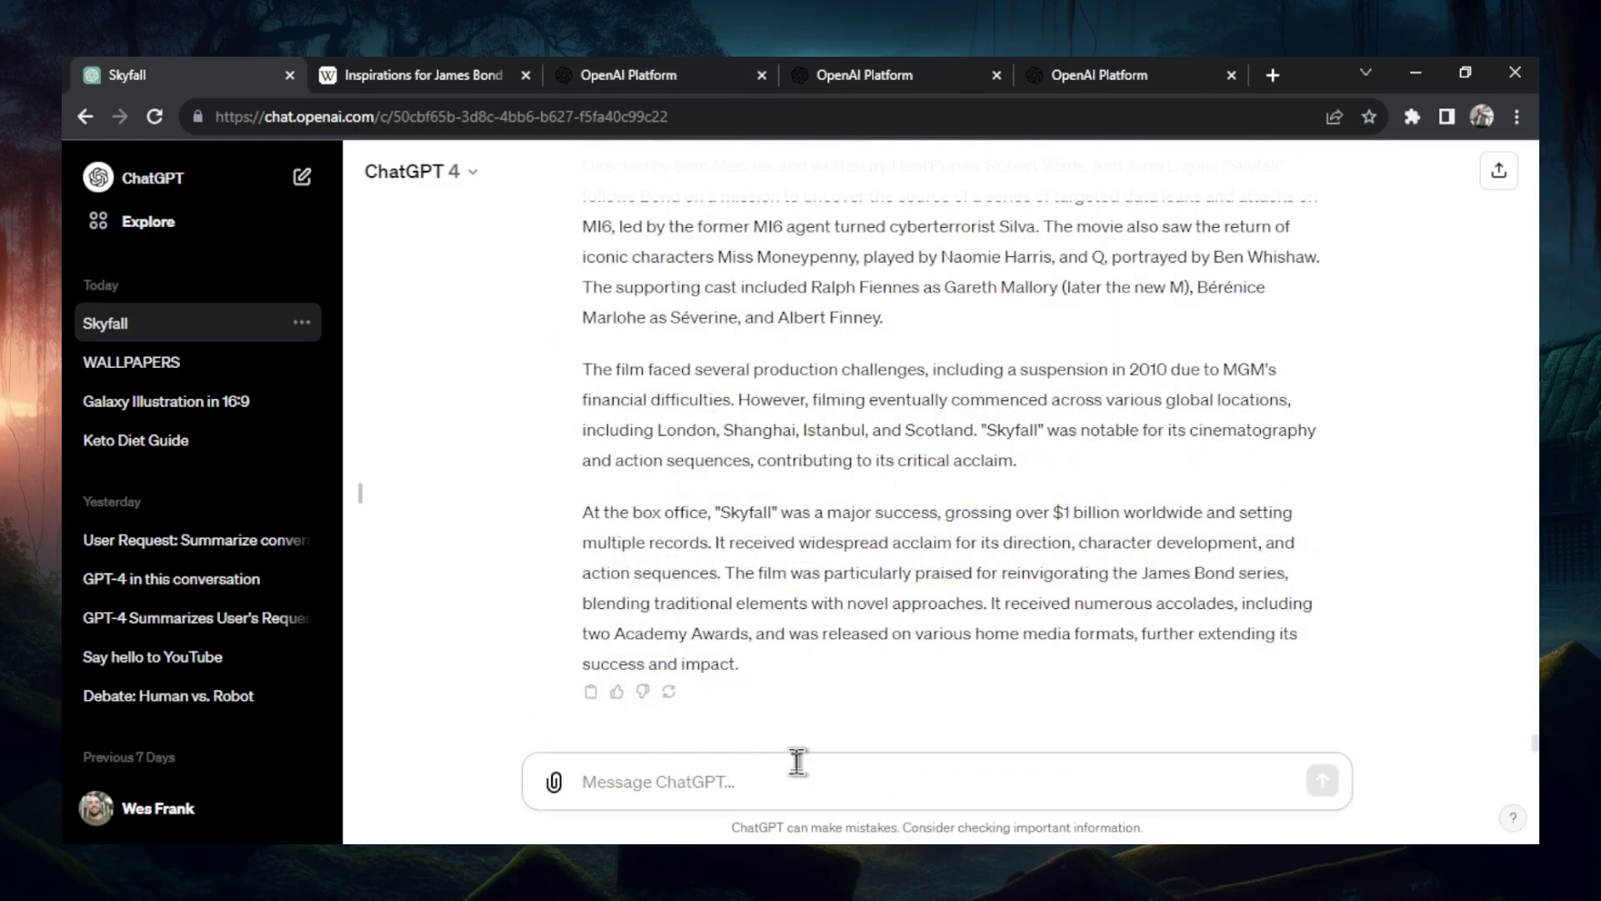
key(ctrl+v)
key(Return)
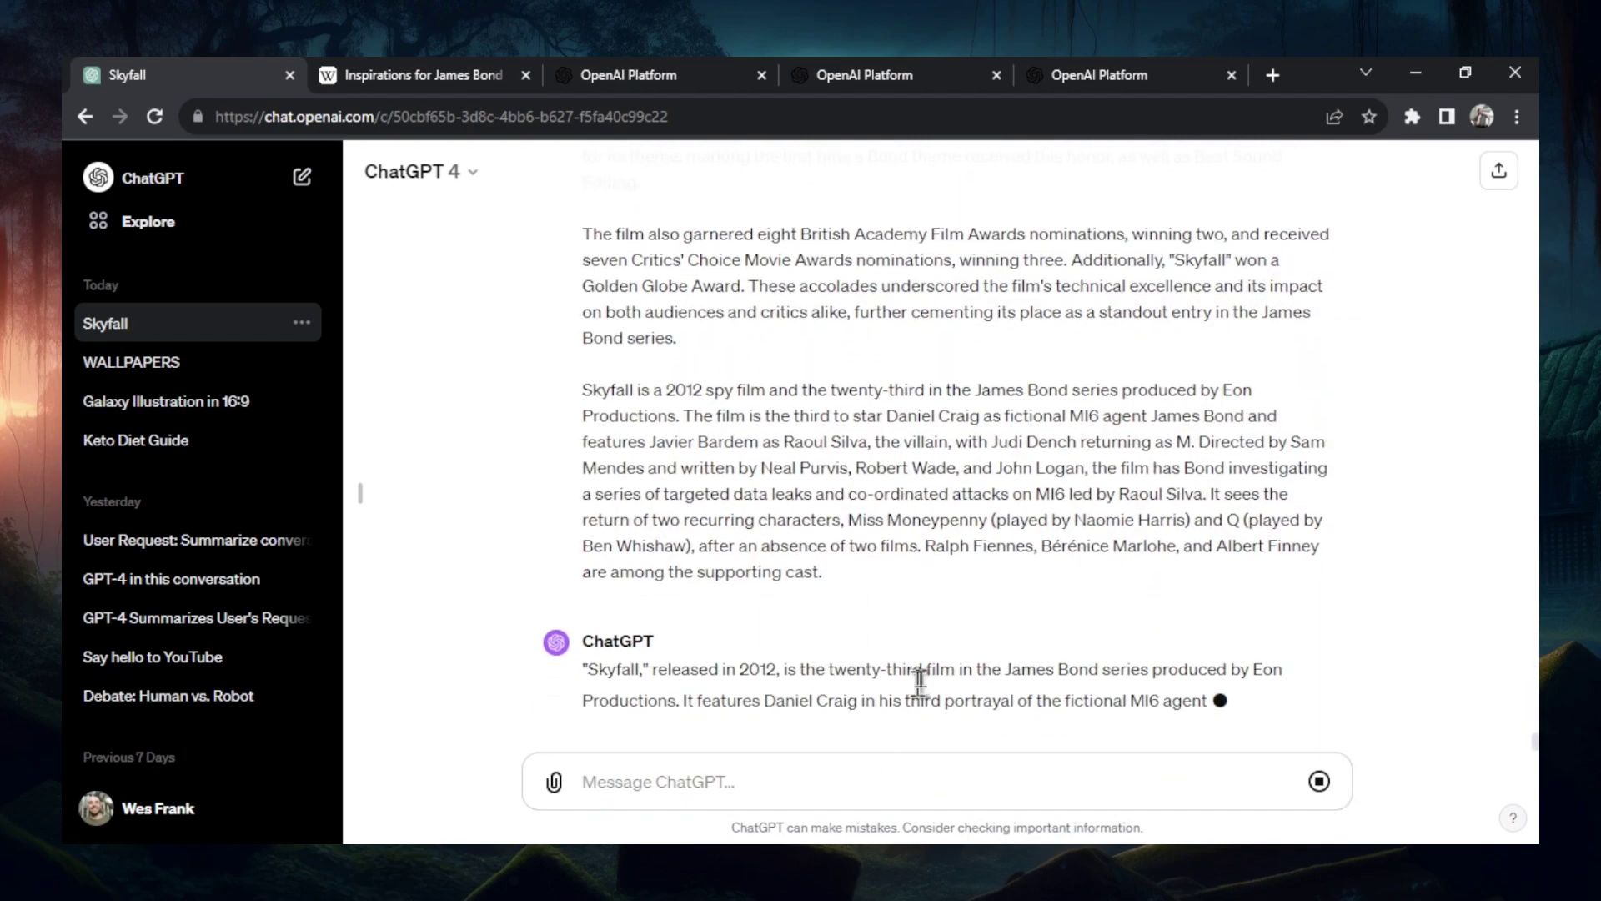
- Scroll through the chat while the Skyfall summary finishes, ending with Mallory becoming the new M
scroll(1147, 654, up, 10)
scroll(1005, 588, up, 10)
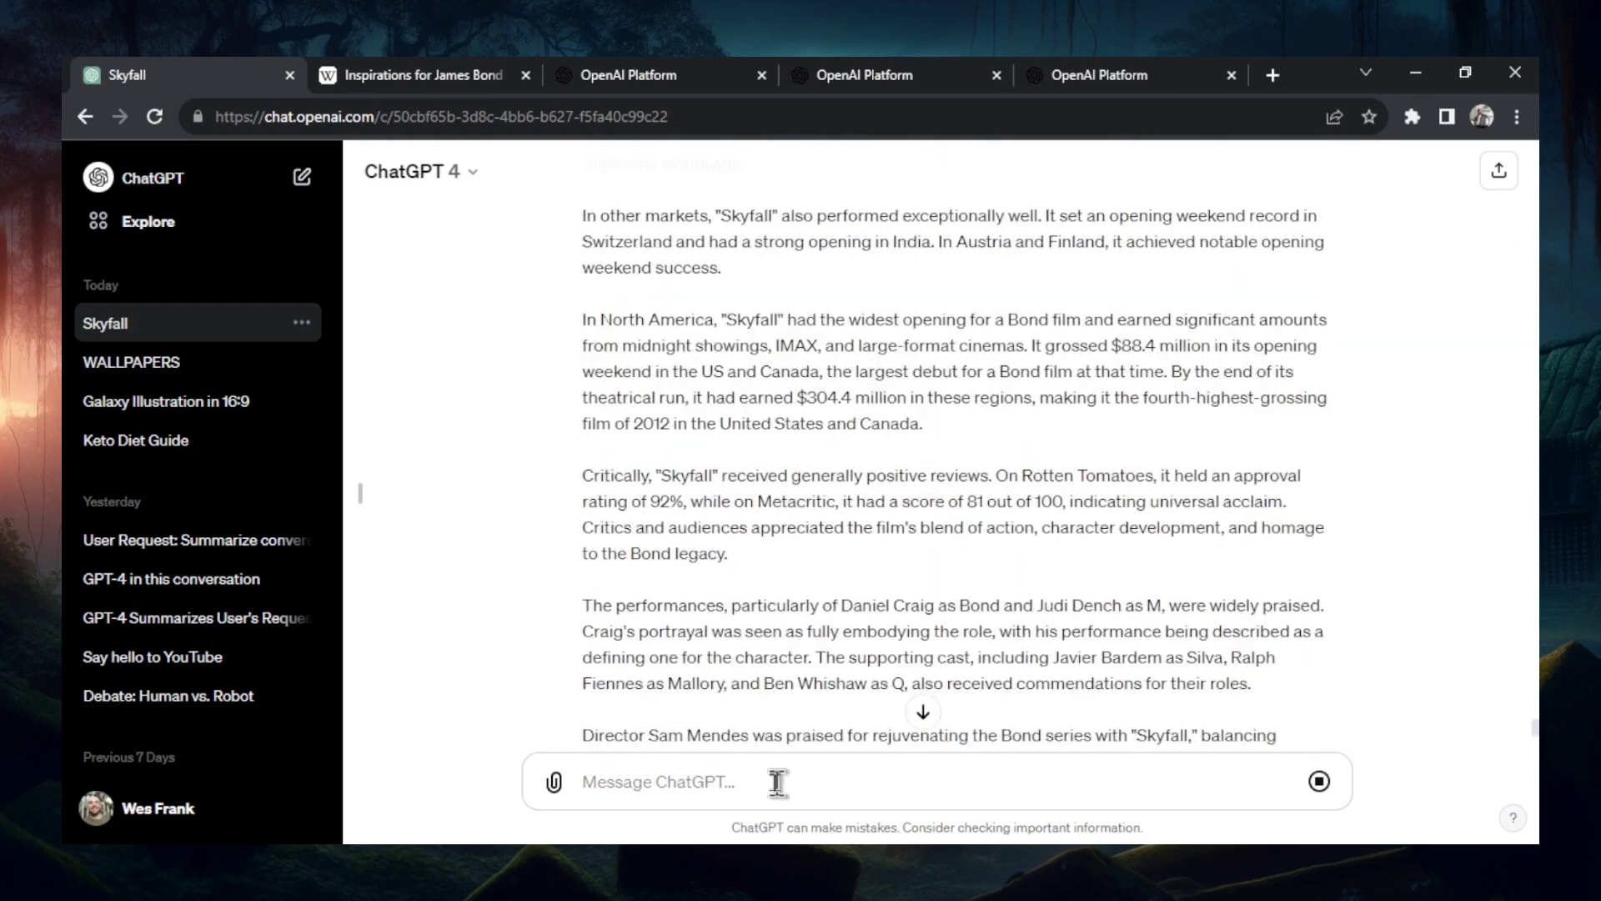
scroll(936, 519, up, 4)
scroll(963, 557, up, 15)
scroll(966, 564, up, 8)
scroll(965, 568, up, 12)
scroll(966, 567, up, 10)
scroll(966, 568, up, 10)
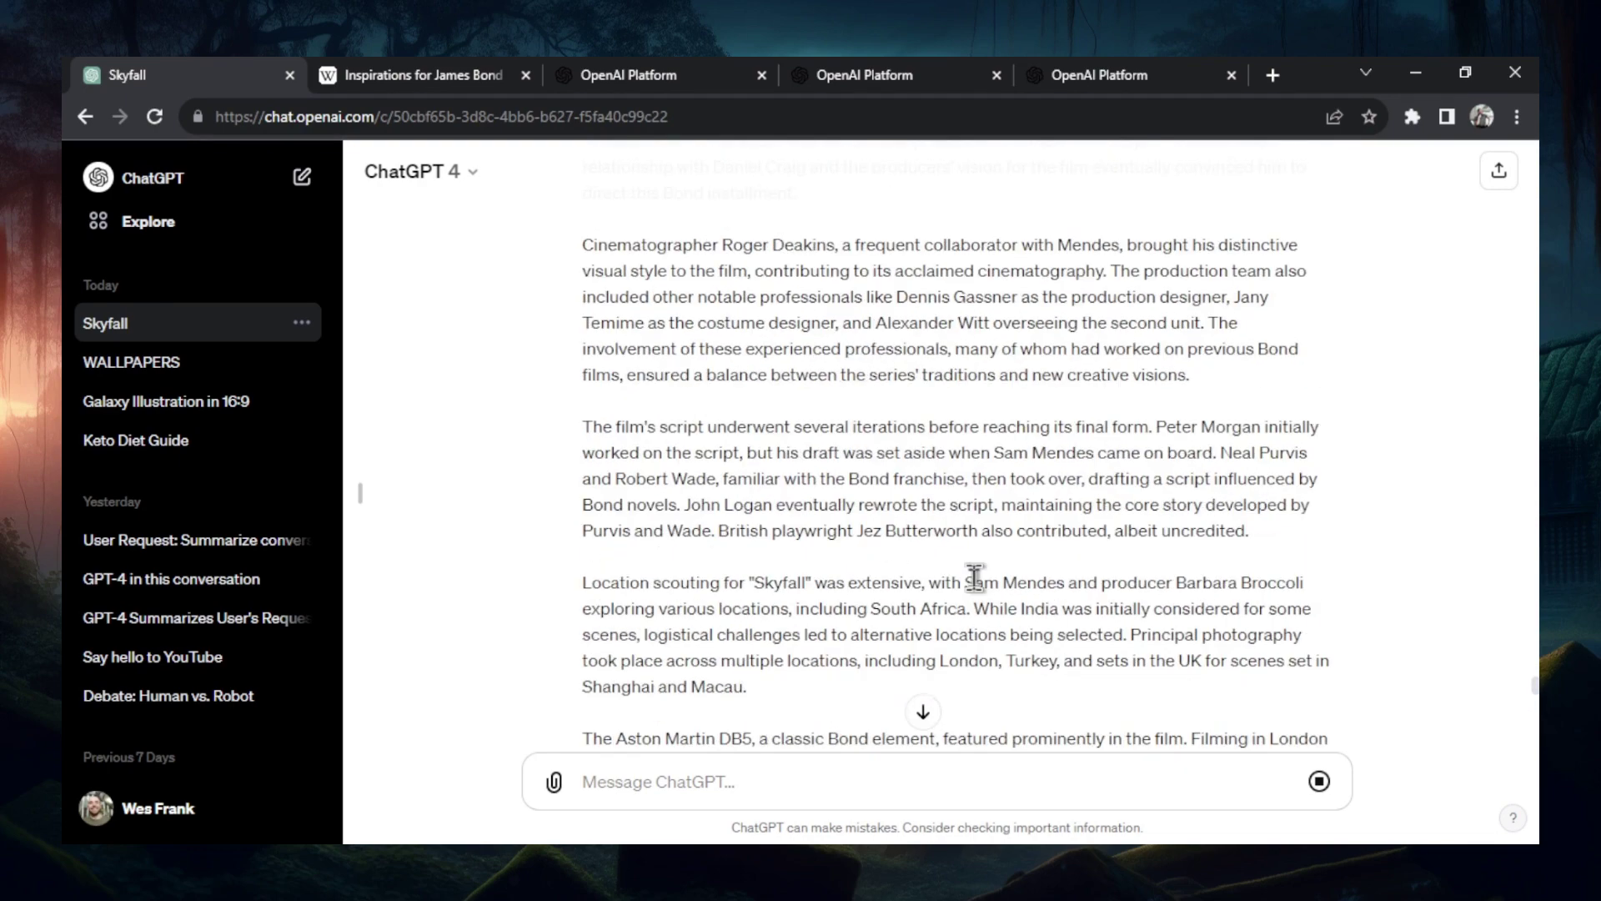
scroll(975, 577, up, 10)
scroll(974, 577, up, 10)
scroll(975, 577, up, 10)
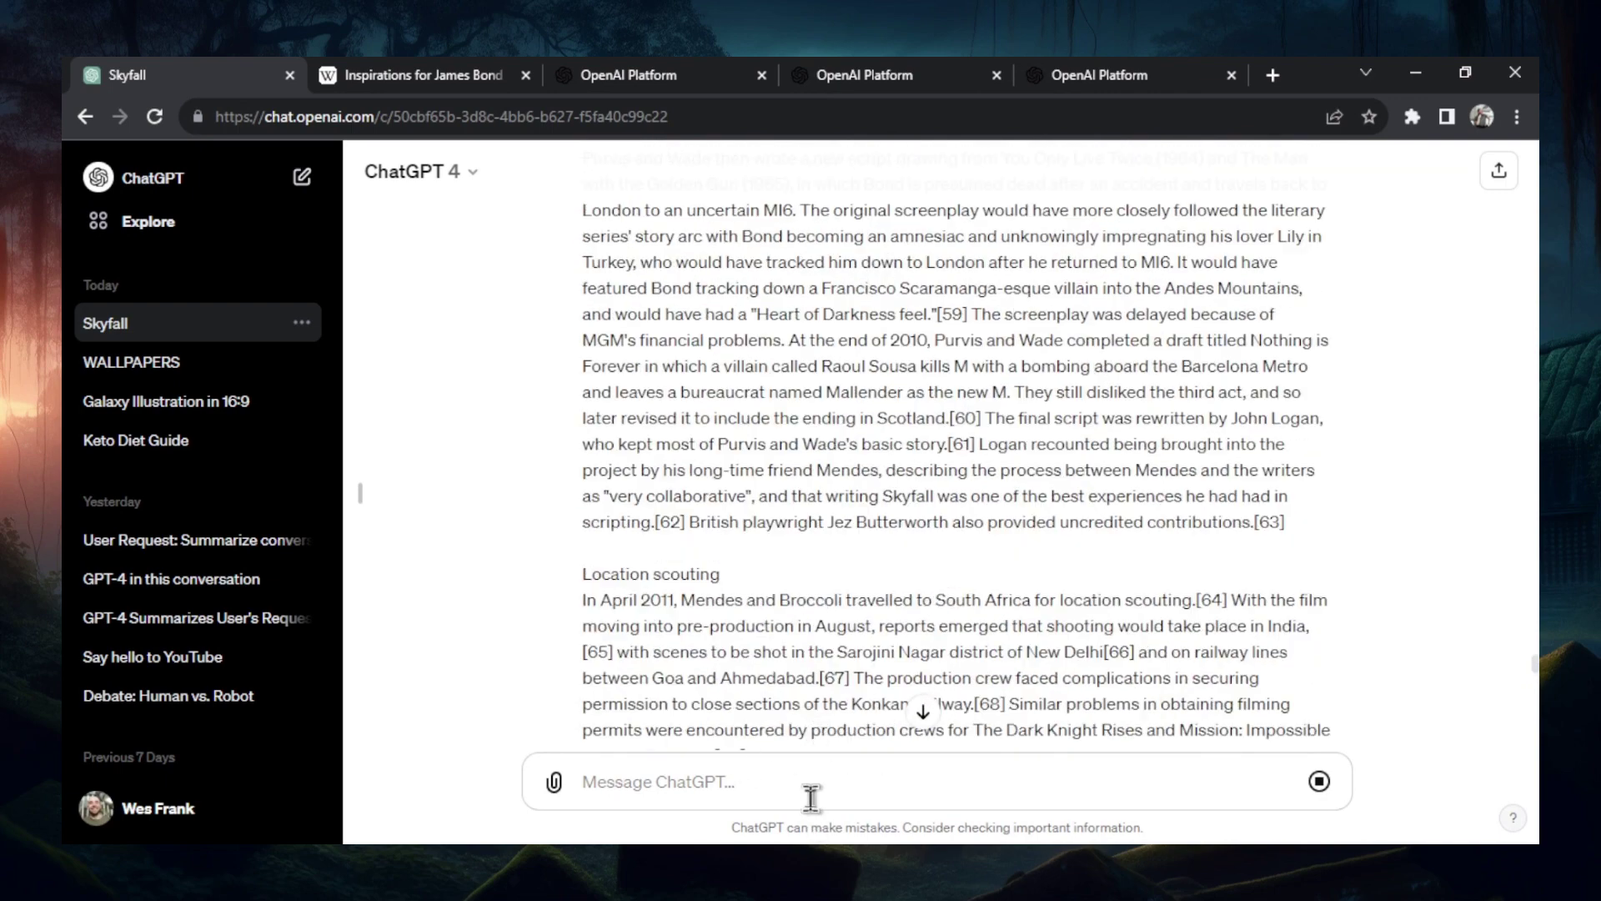
scroll(875, 600, up, 10)
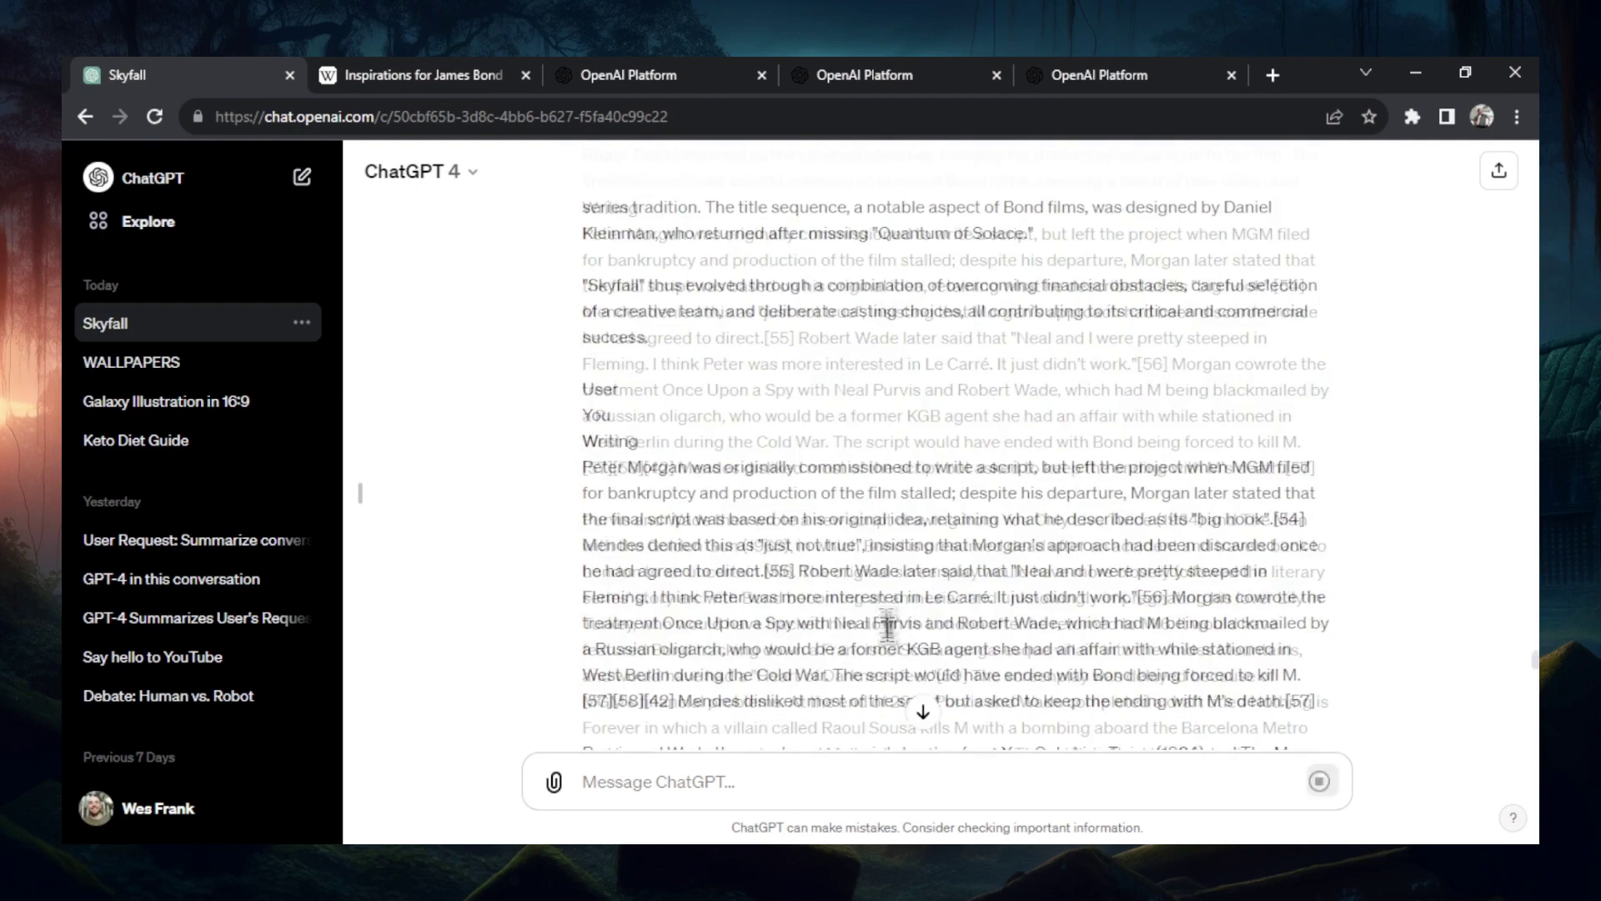
scroll(882, 631, up, 10)
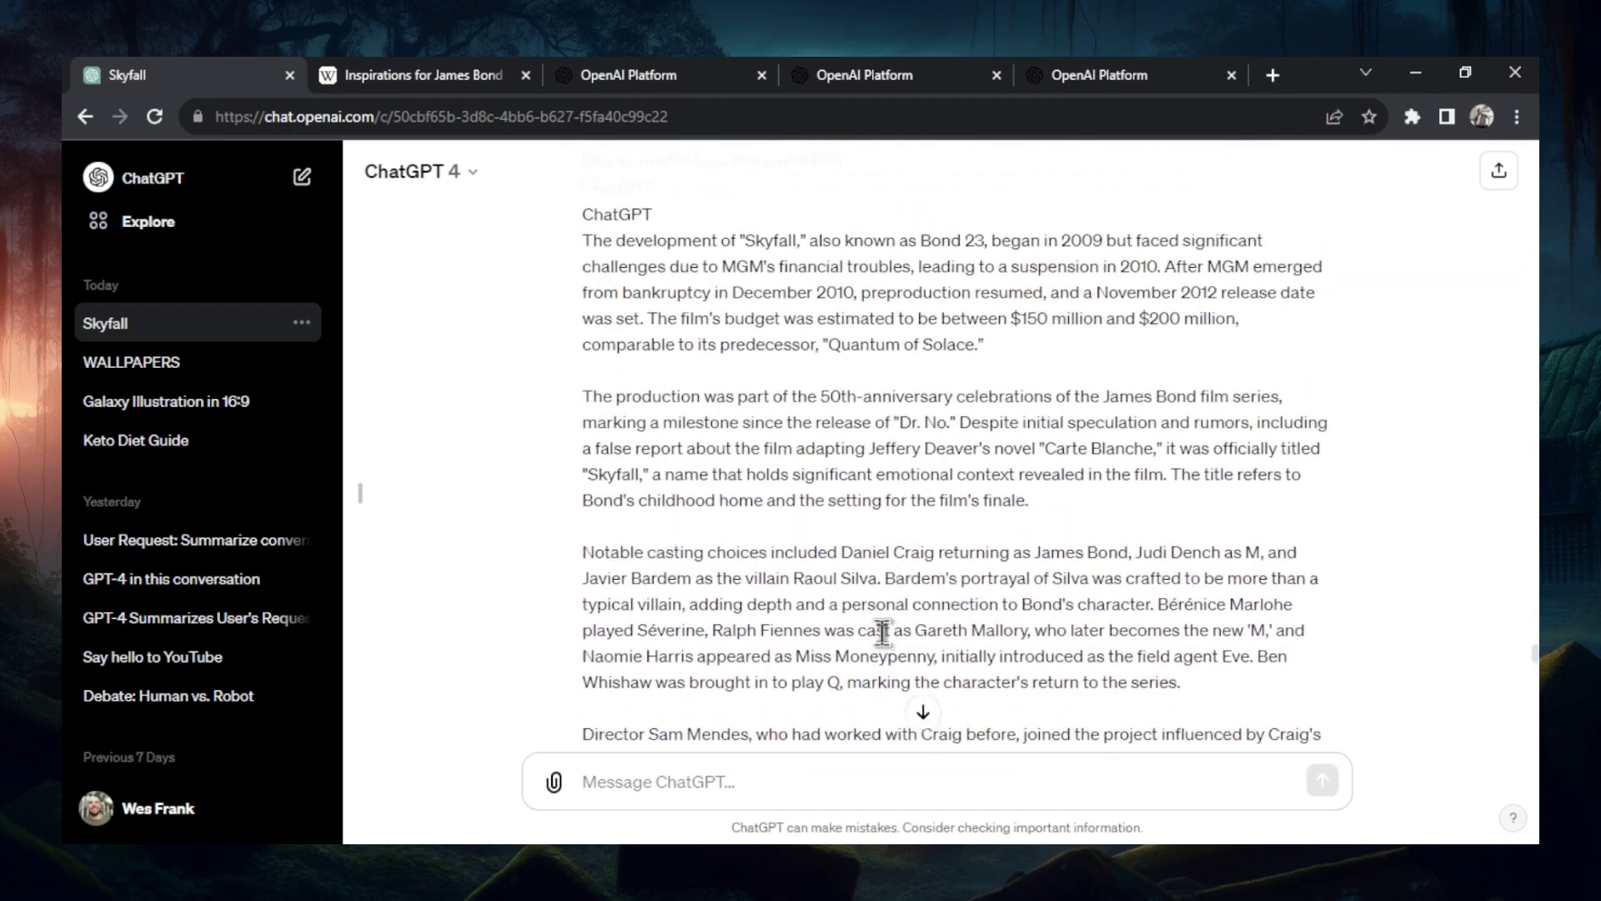
scroll(889, 640, up, 10)
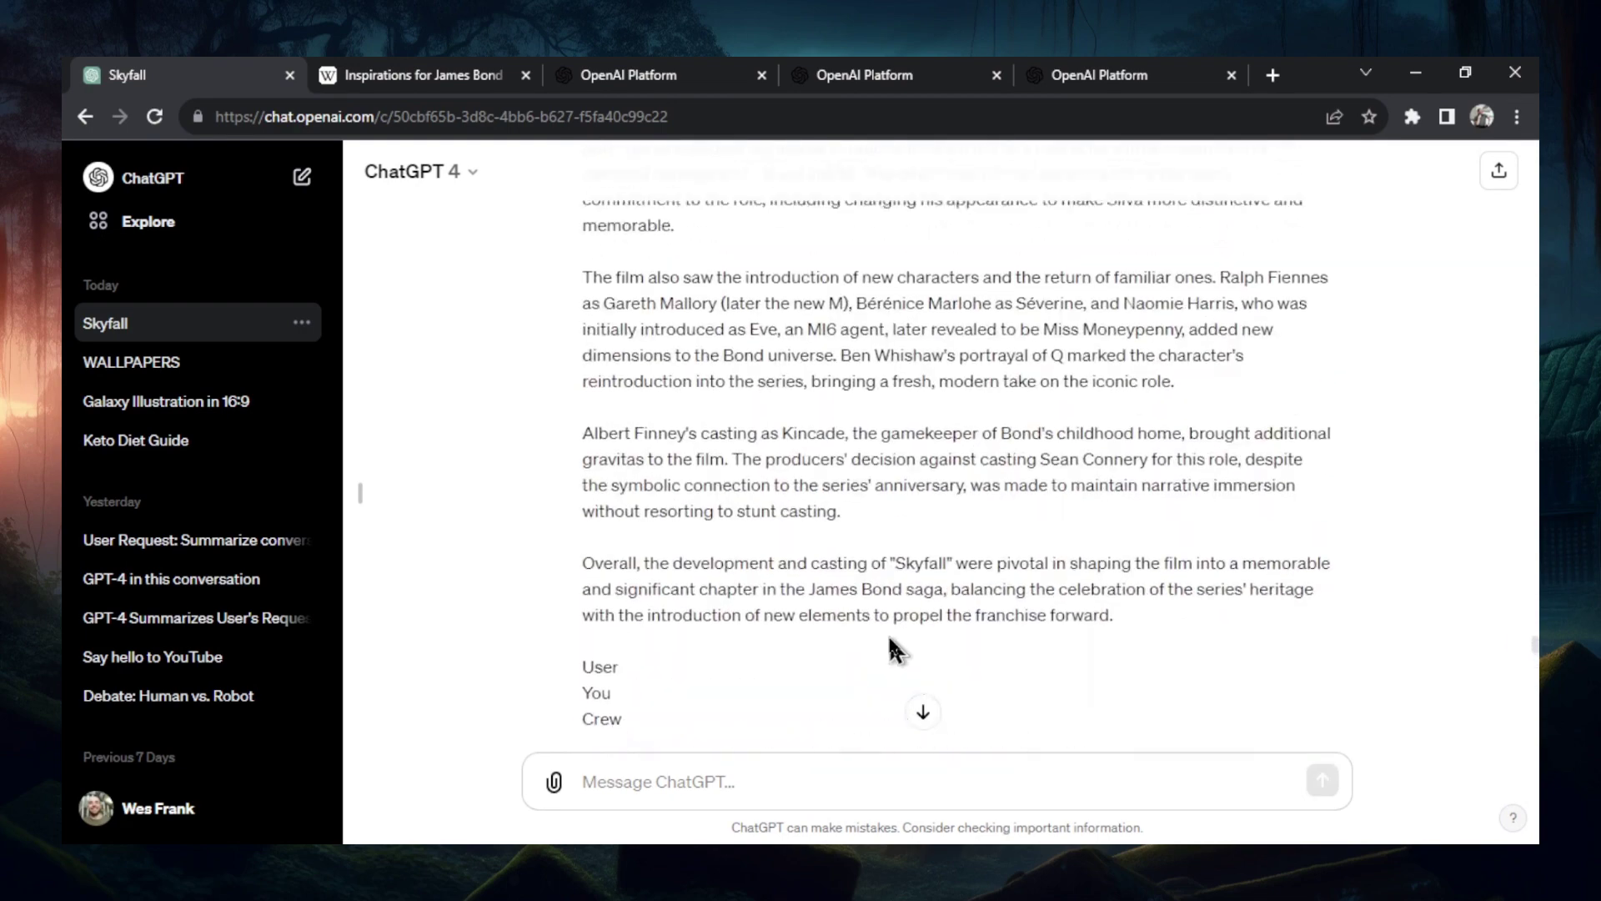
scroll(1070, 655, up, 10)
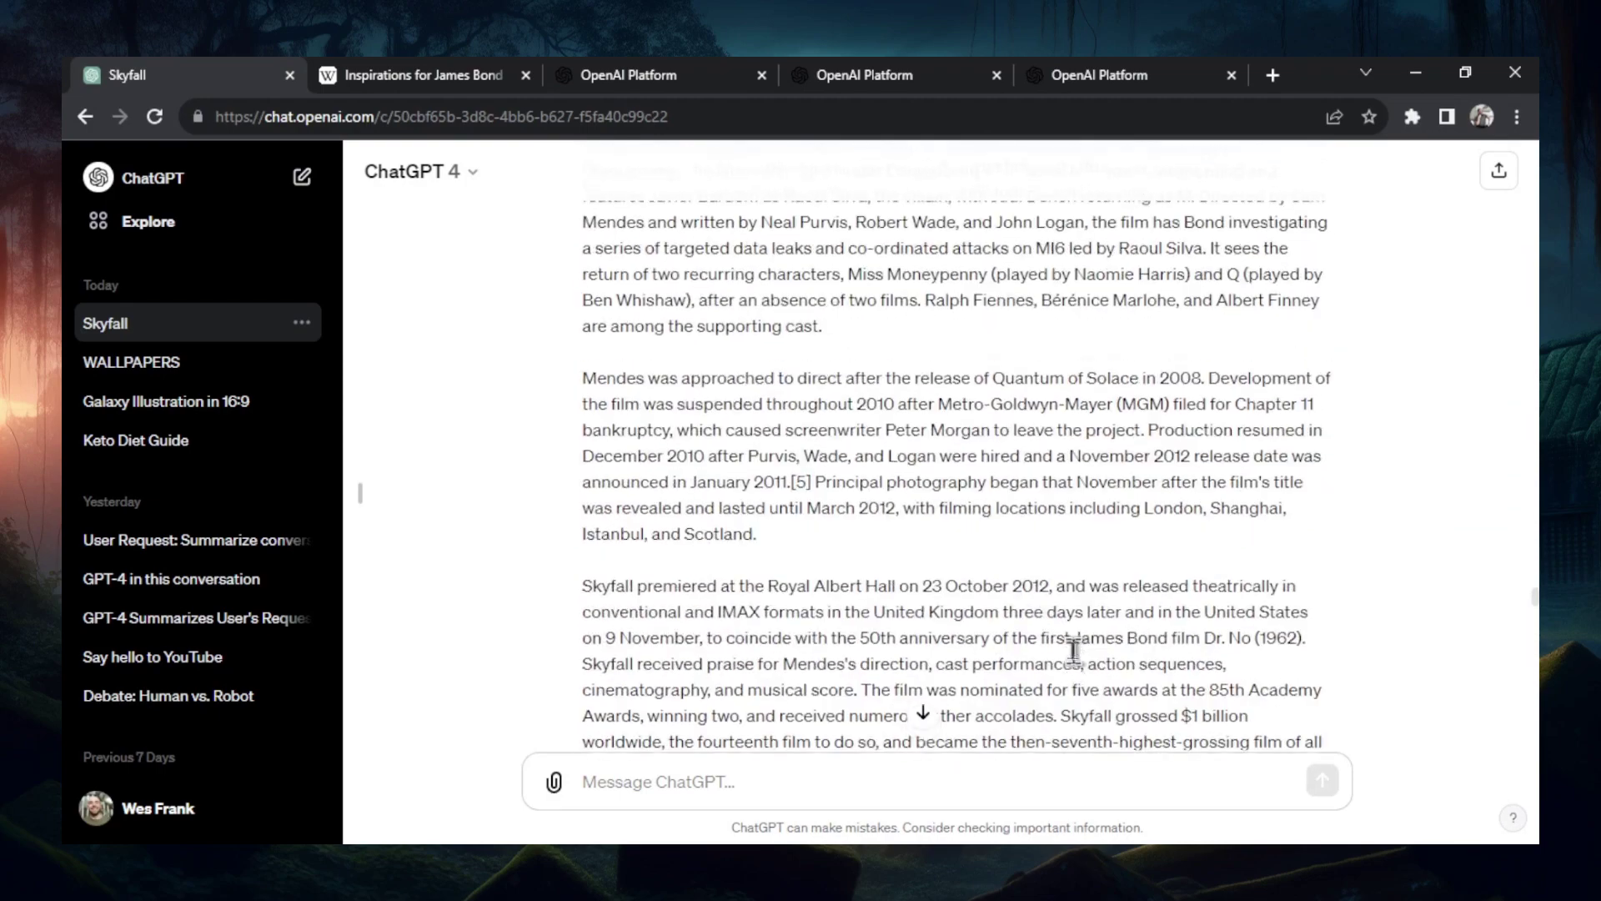
scroll(1076, 649, down, 2)
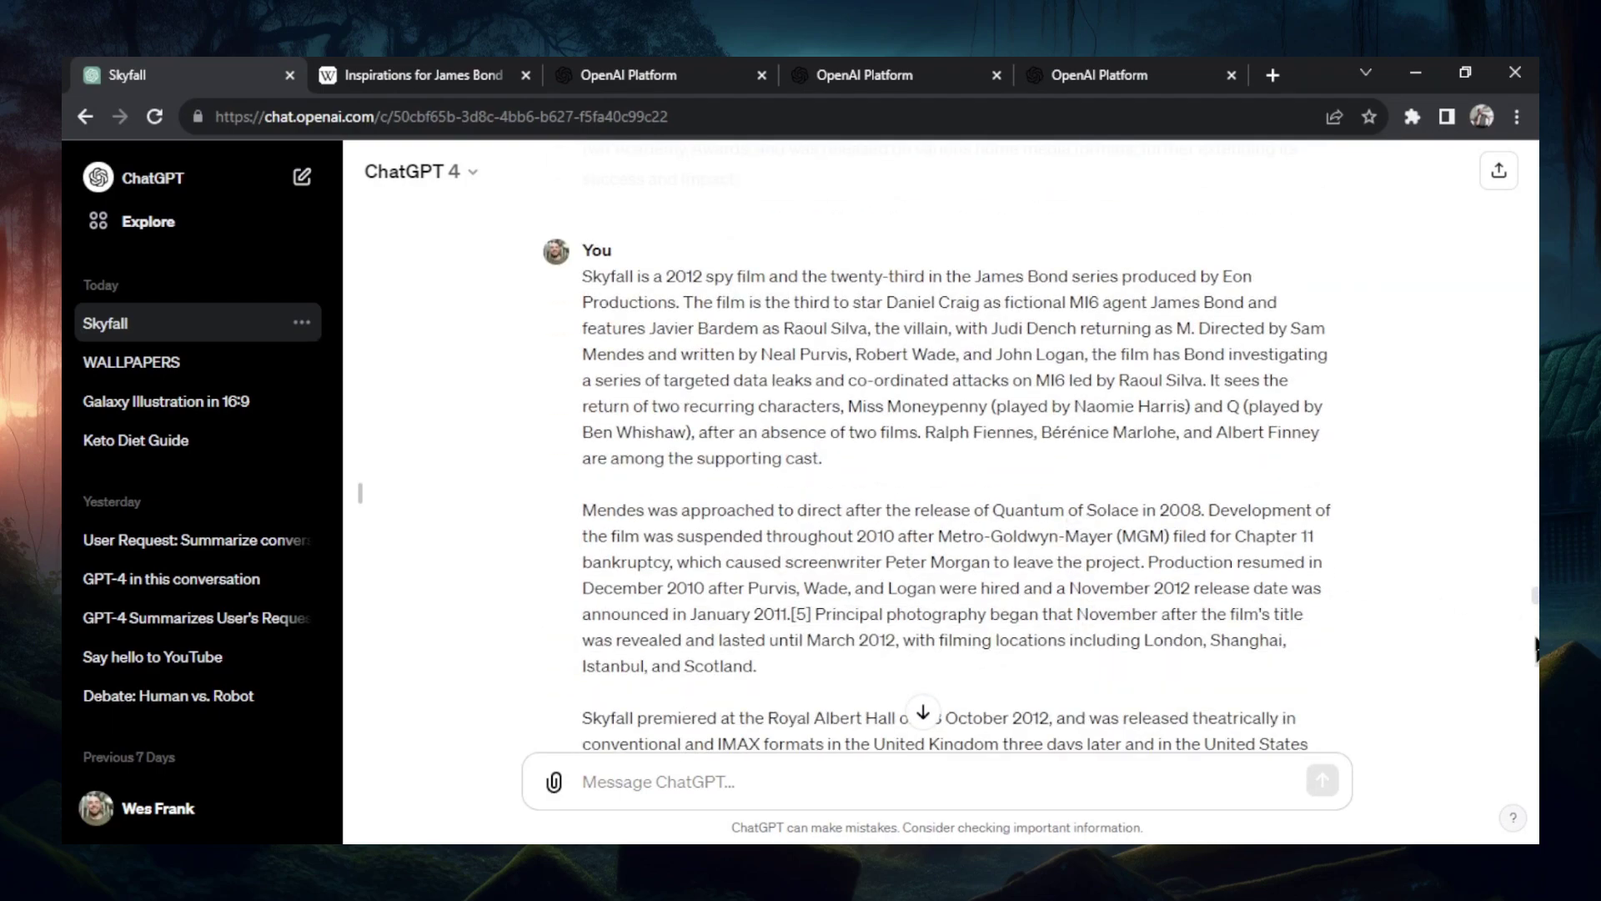
scroll(1537, 602, down, 15)
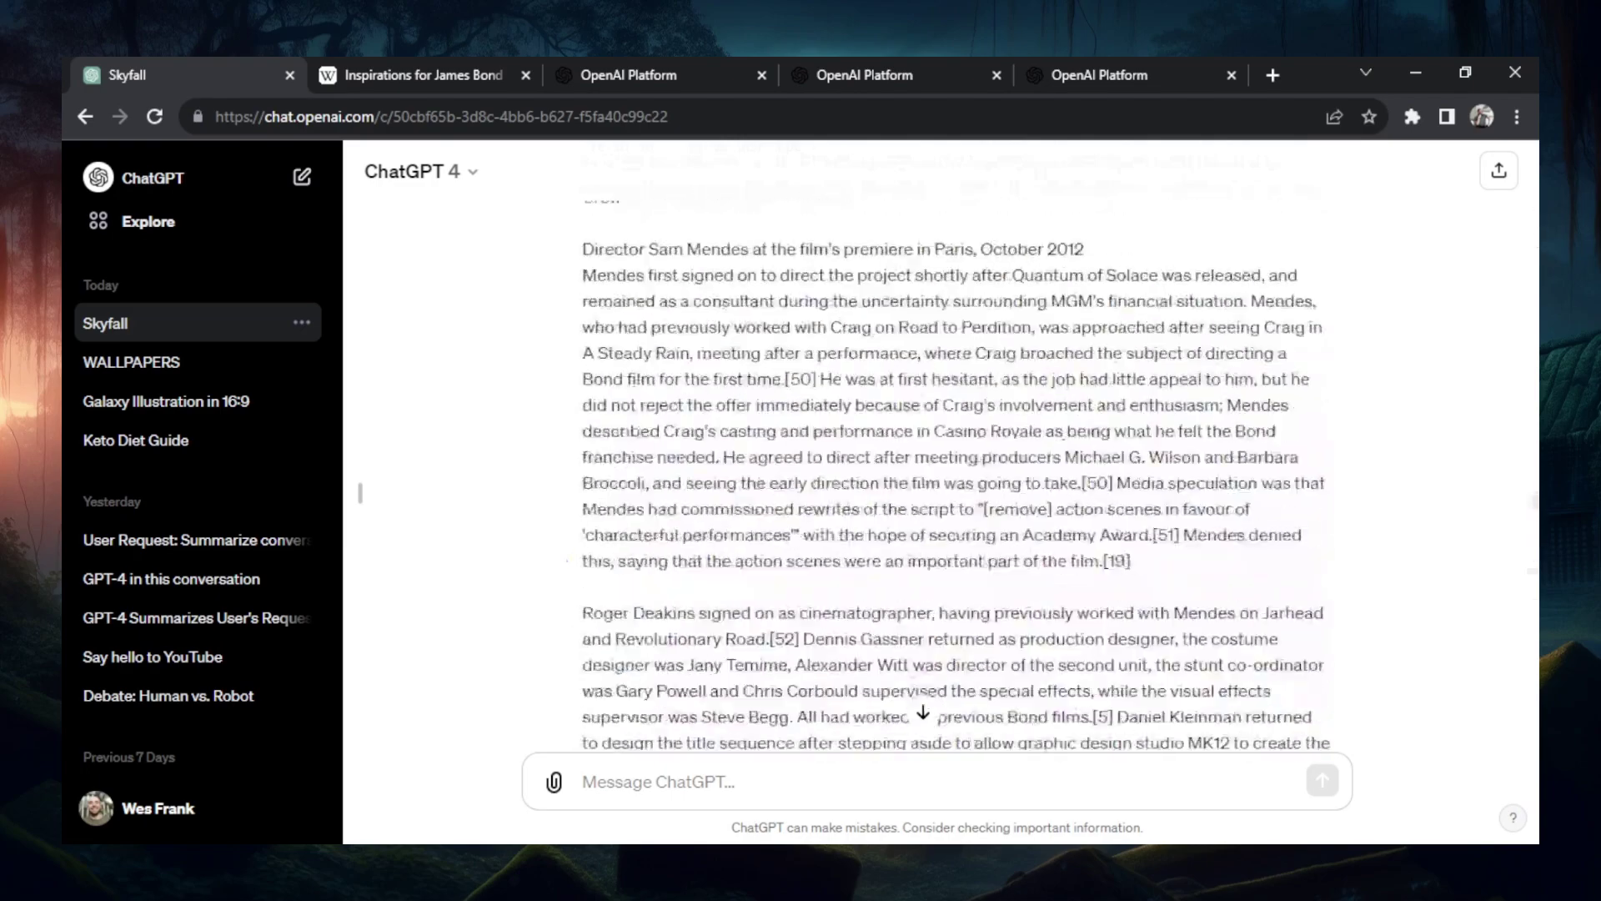
scroll(1517, 602, up, 15)
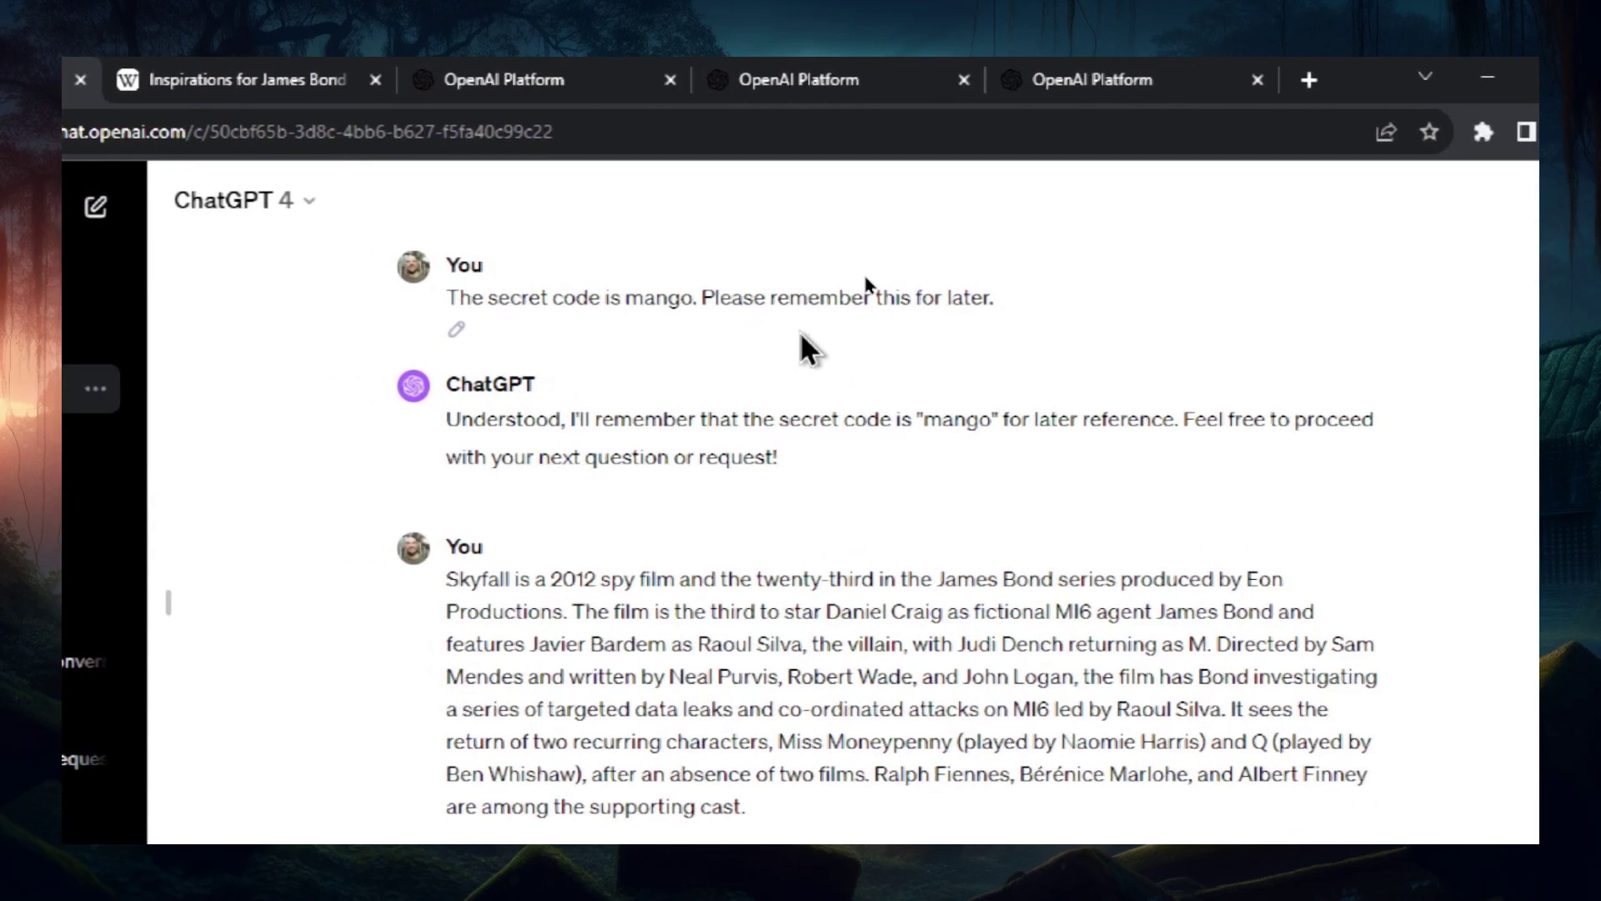
scroll(1265, 430, down, 2)
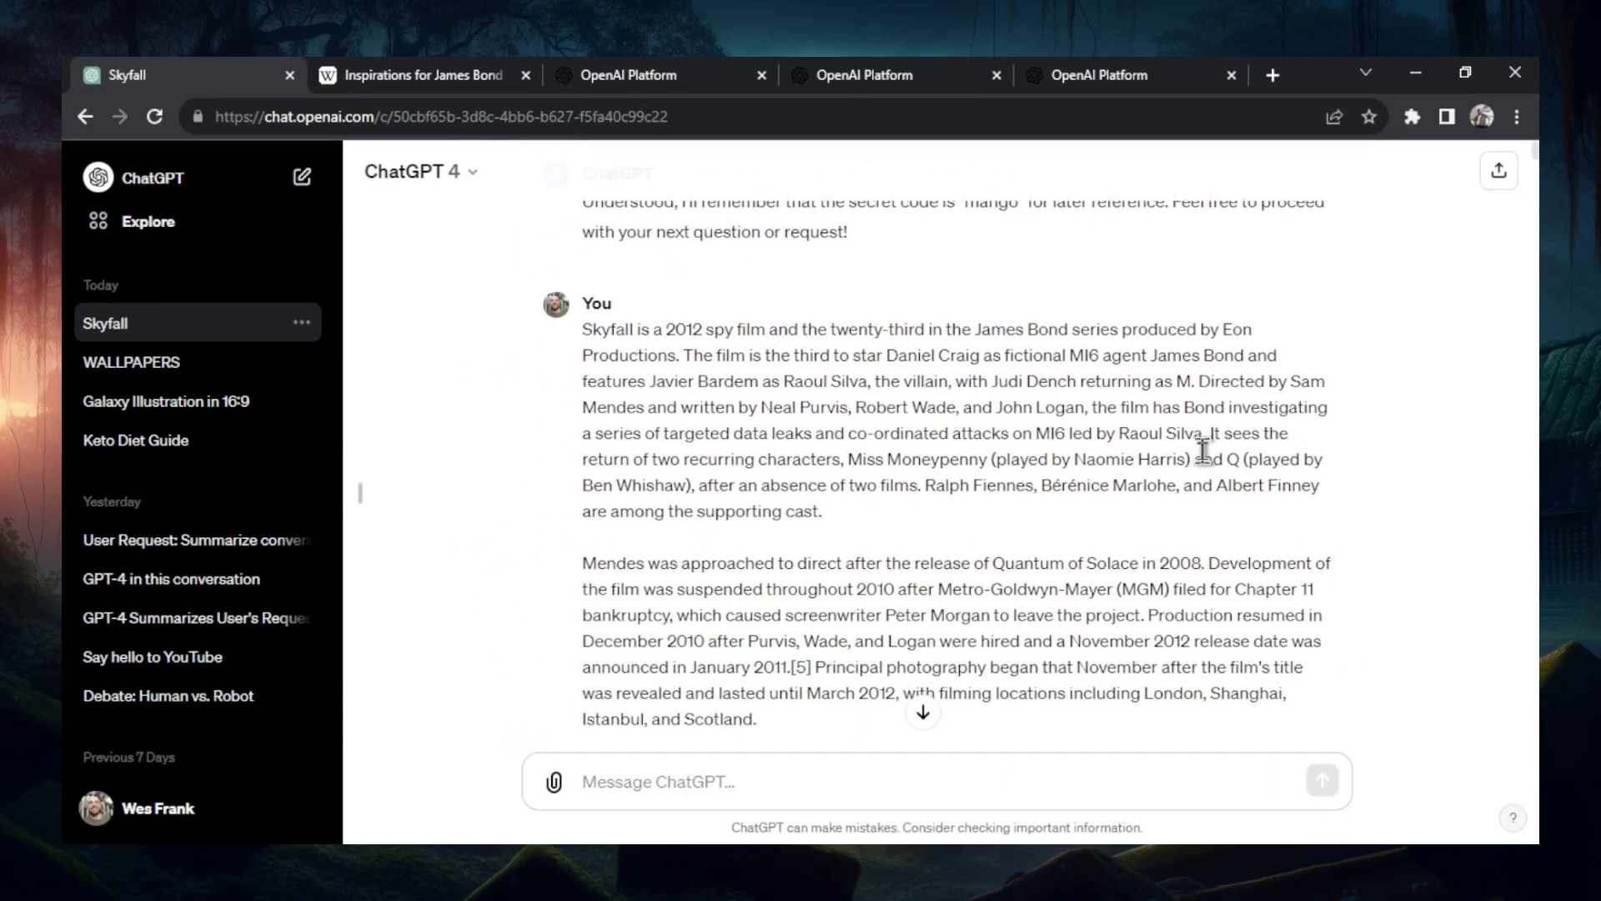
scroll(1203, 450, down, 10)
scroll(1196, 435, down, 15)
scroll(1197, 433, down, 15)
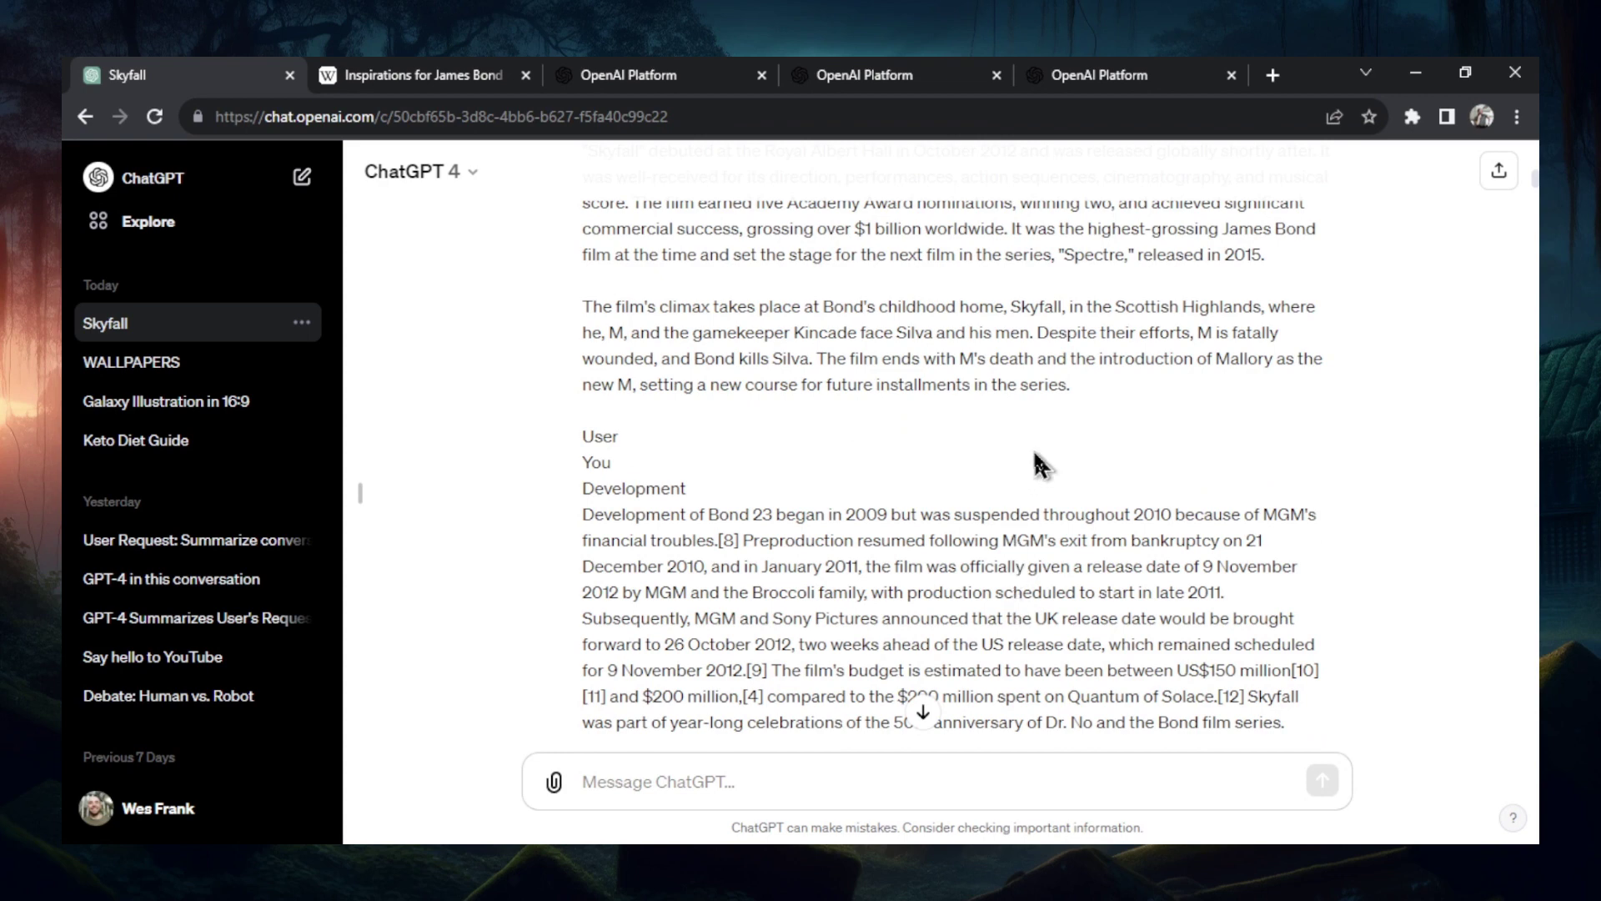
- Check the three tokenizer counts (10,810, 10,757, 768) against their 22,335 total in Calculator
click(661, 70)
click(343, 655)
scroll(471, 599, down, 2)
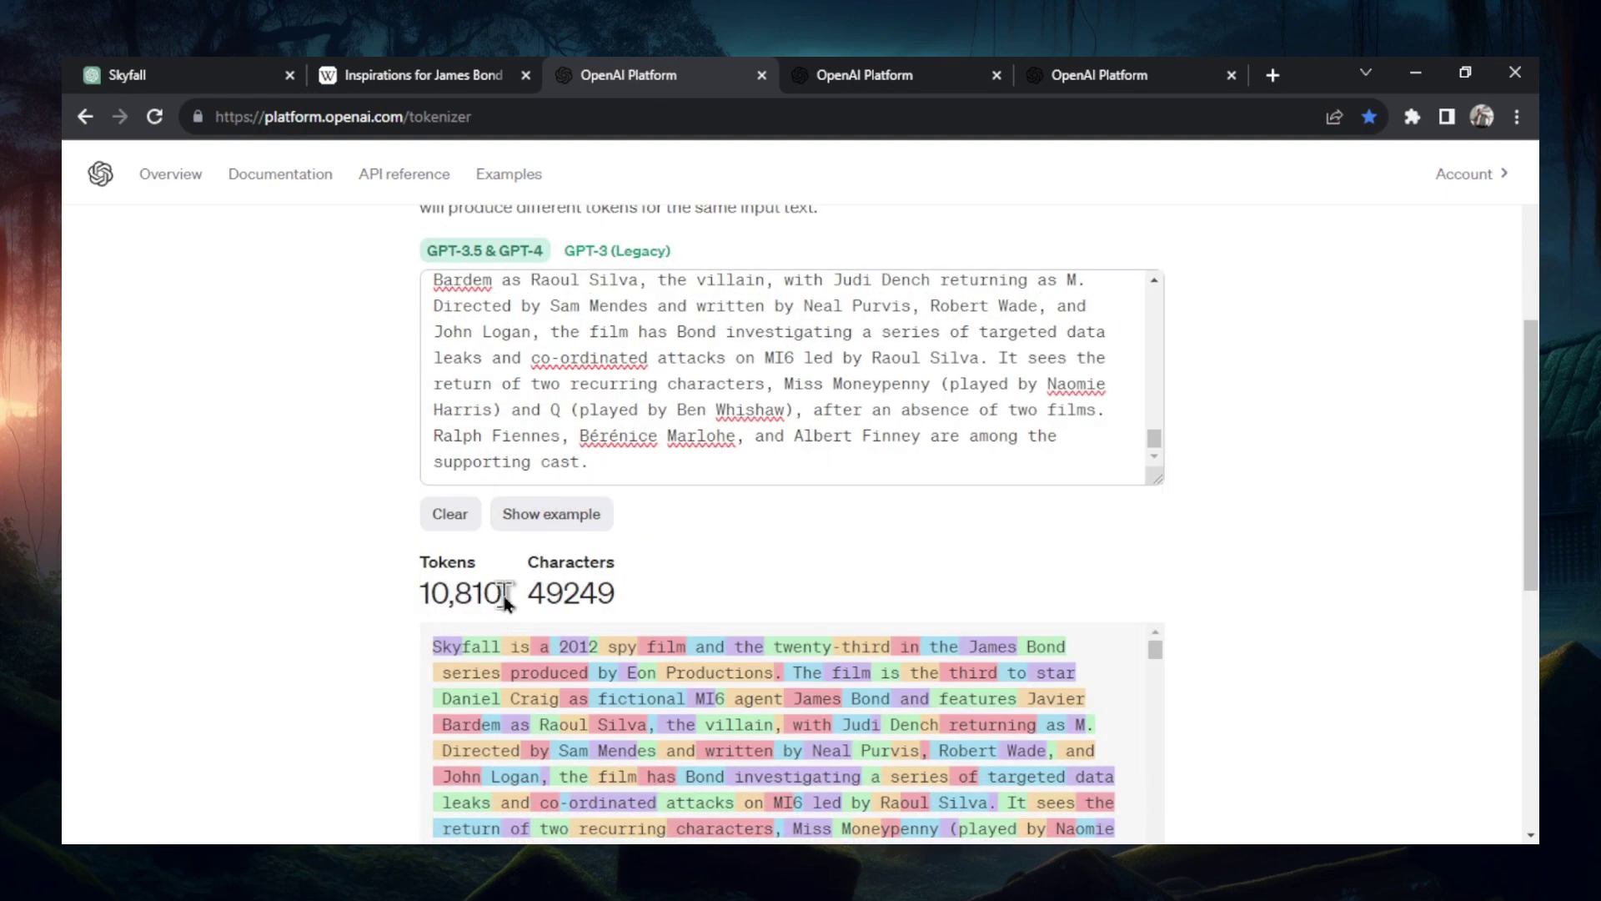
click(795, 80)
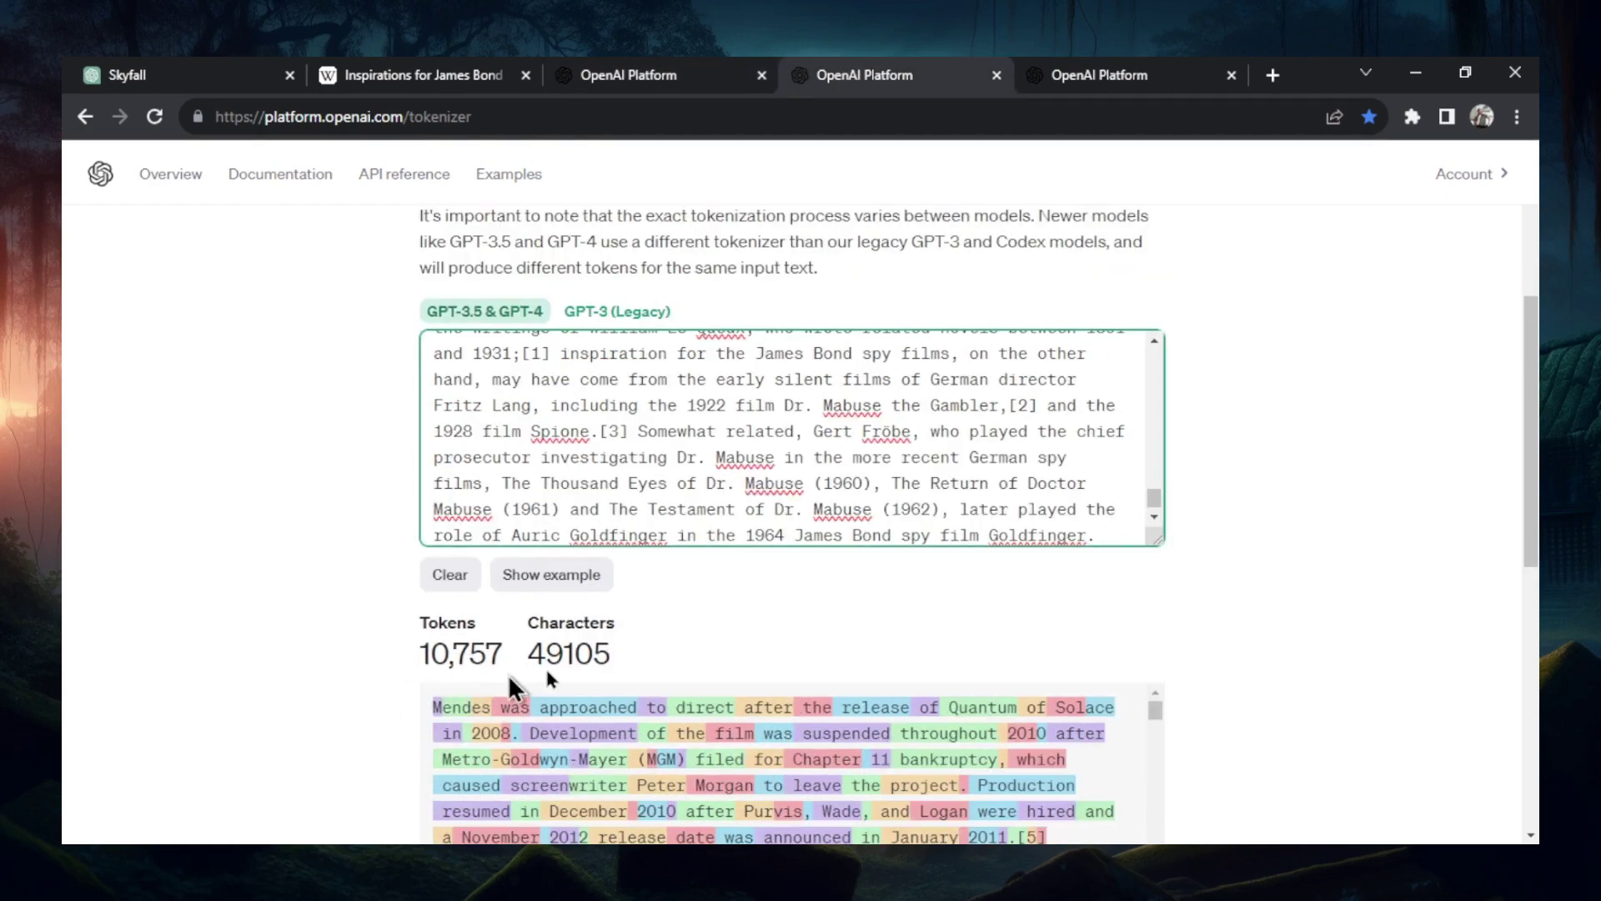
key(ctrl+Tab)
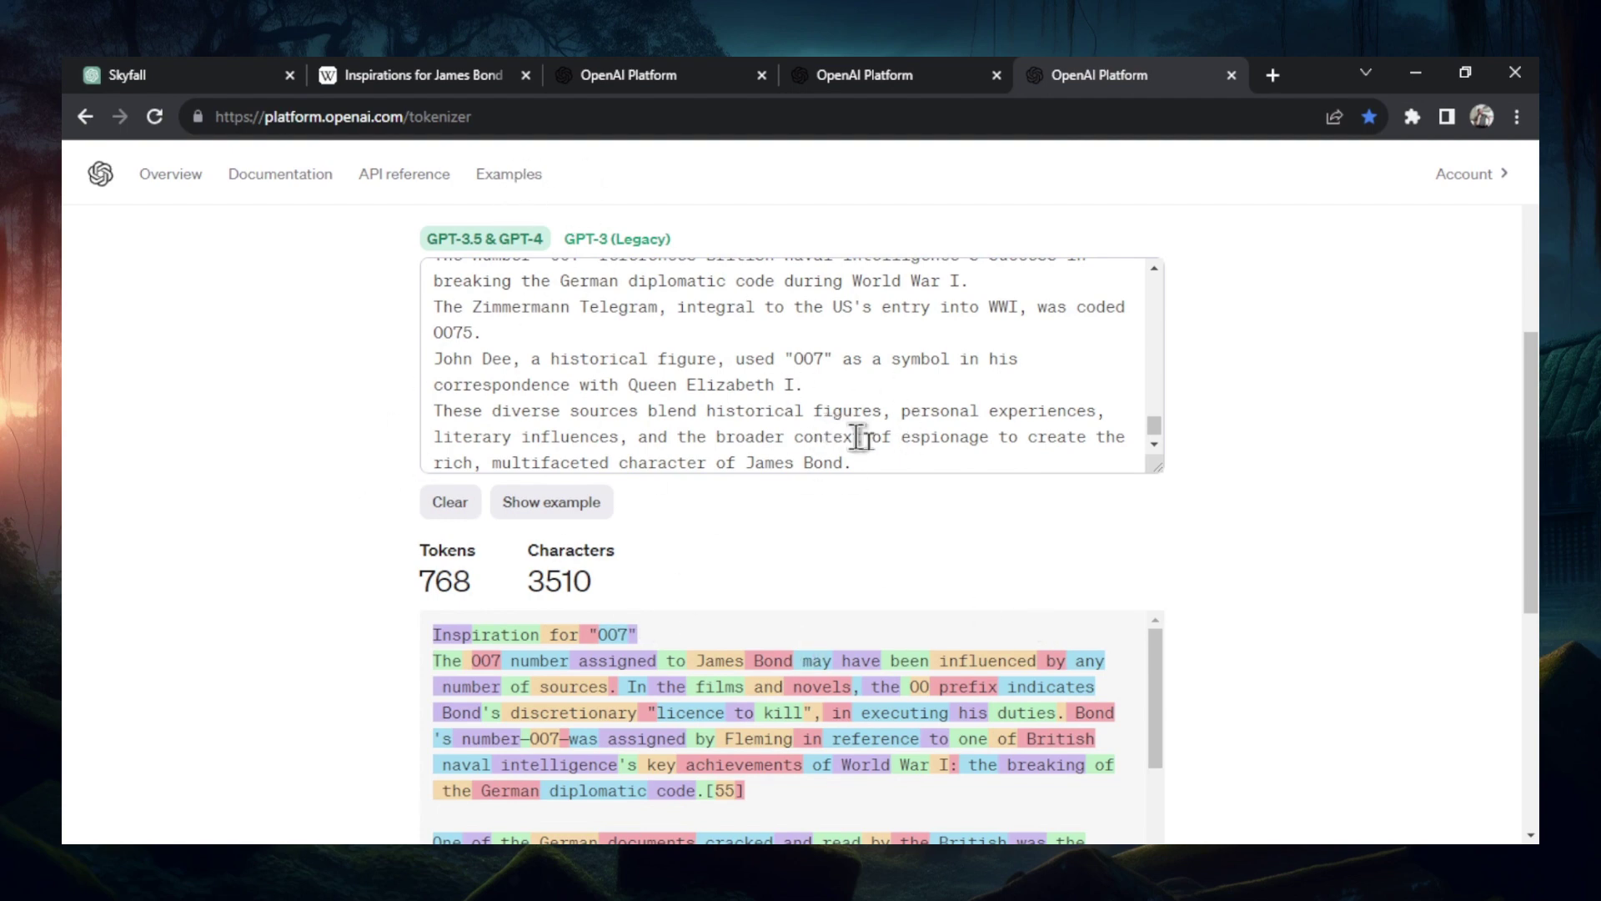
key(alt+Tab)
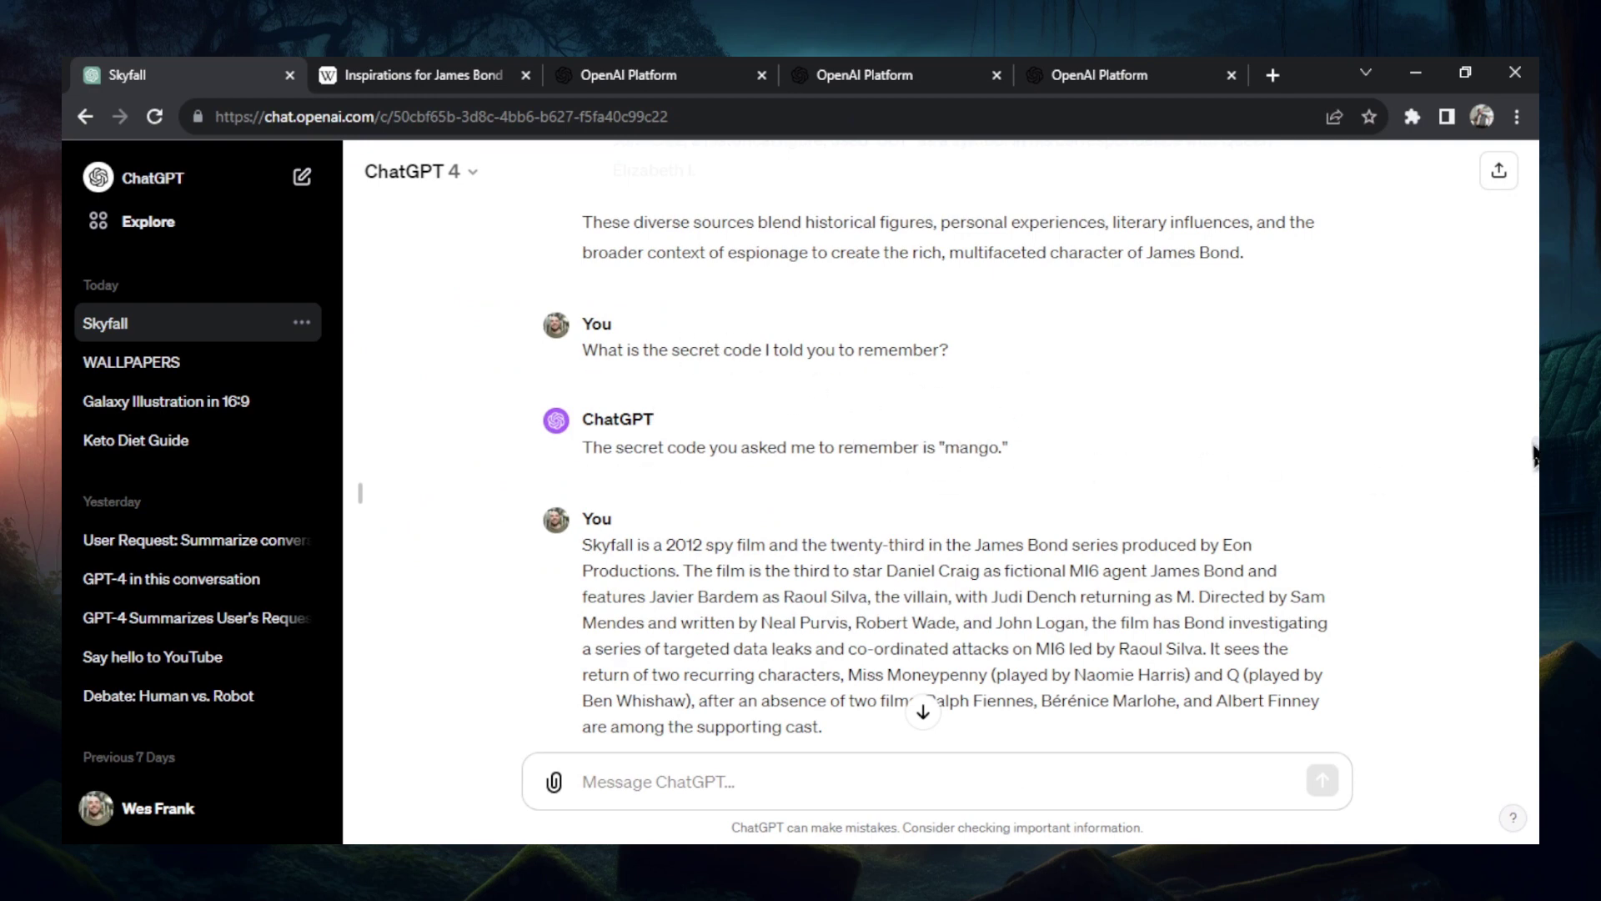
scroll(1534, 455, up, 2)
scroll(1534, 454, up, 3)
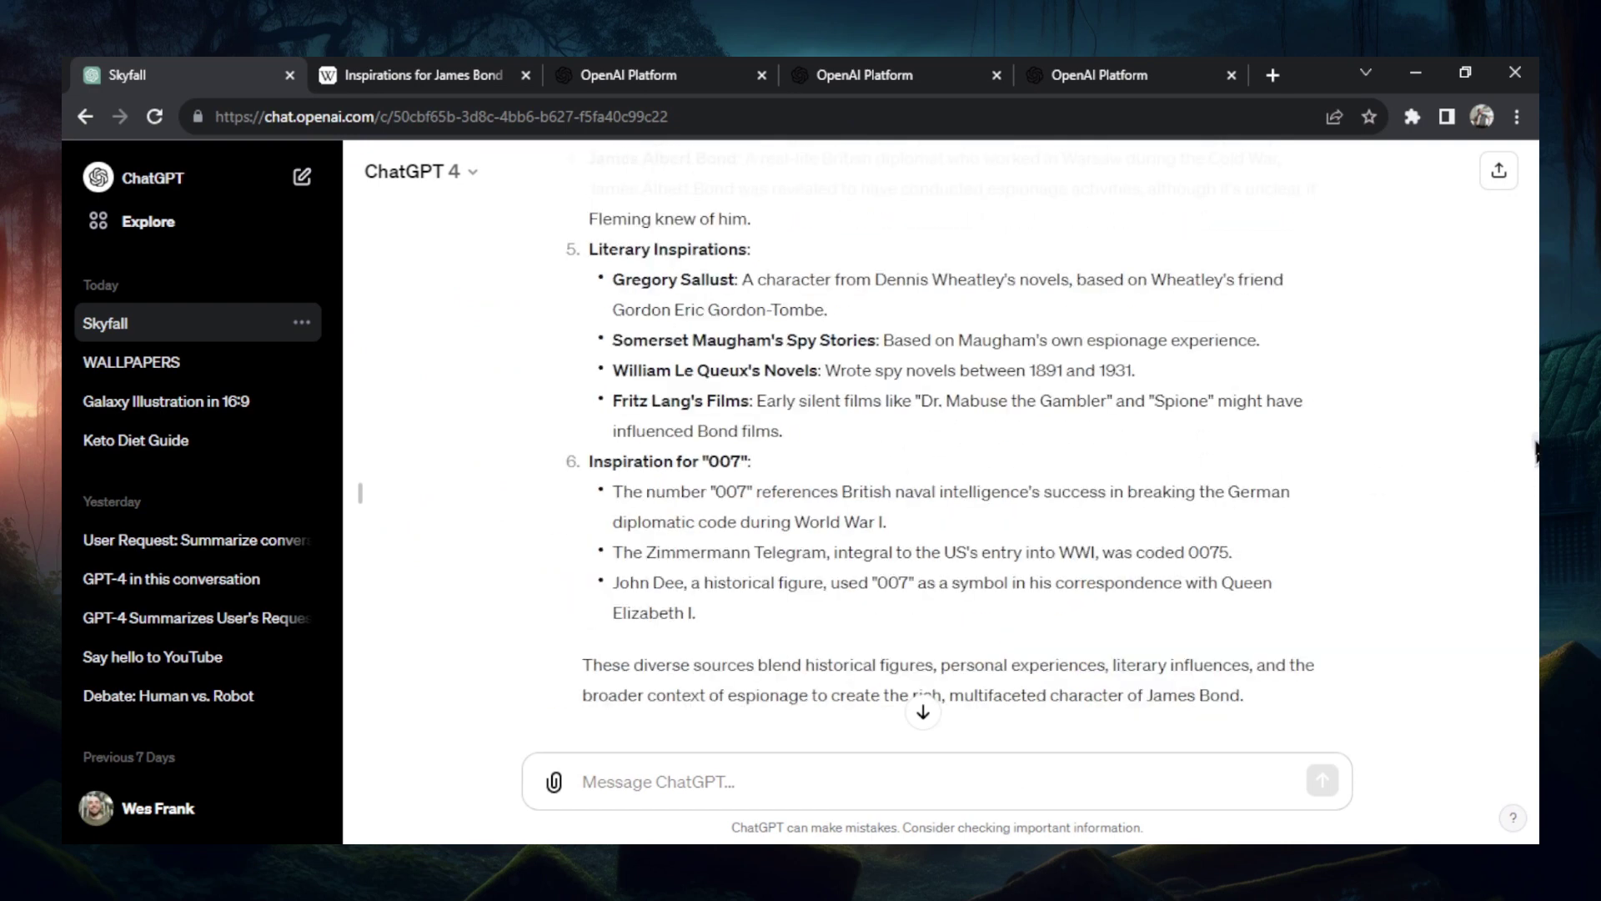
scroll(1409, 510, up, 15)
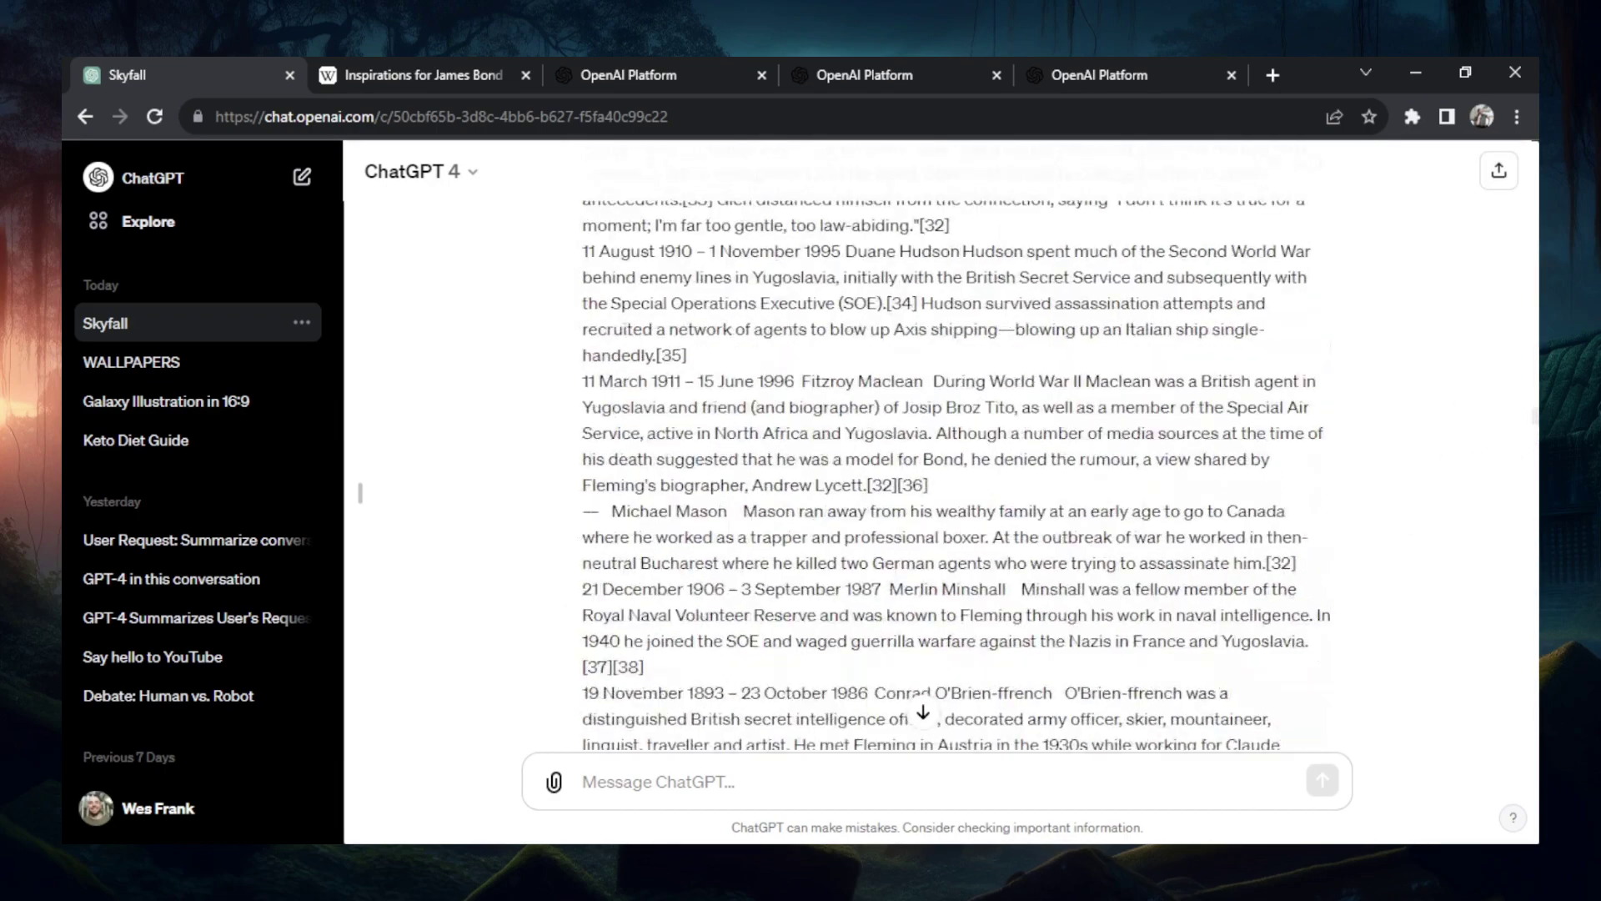
scroll(955, 459, up, 20)
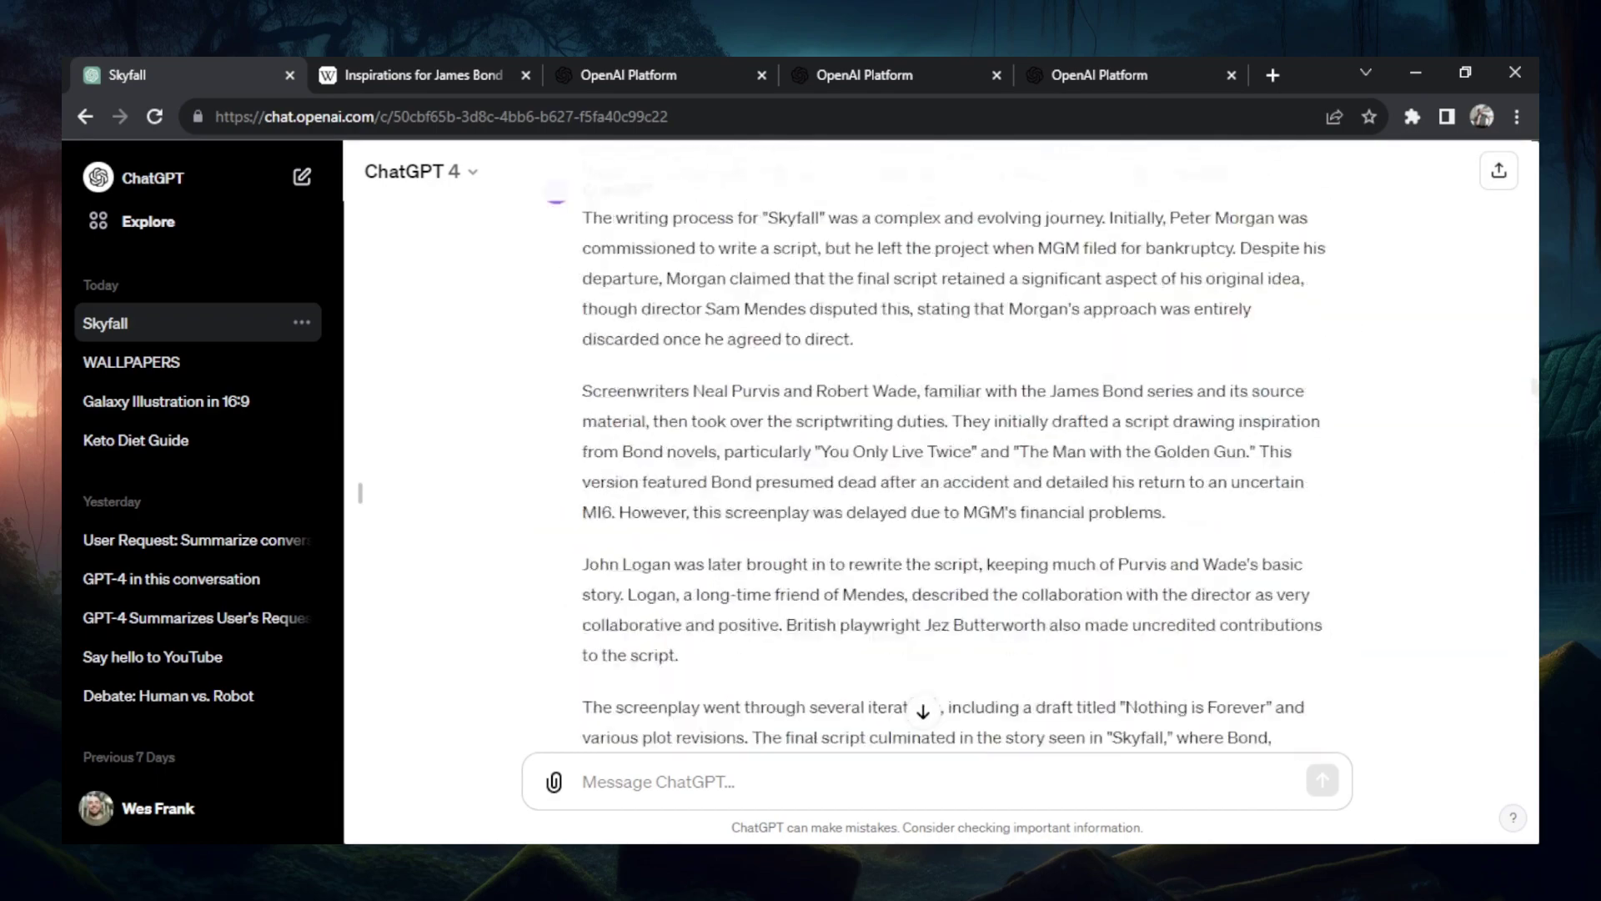
scroll(954, 458, up, 20)
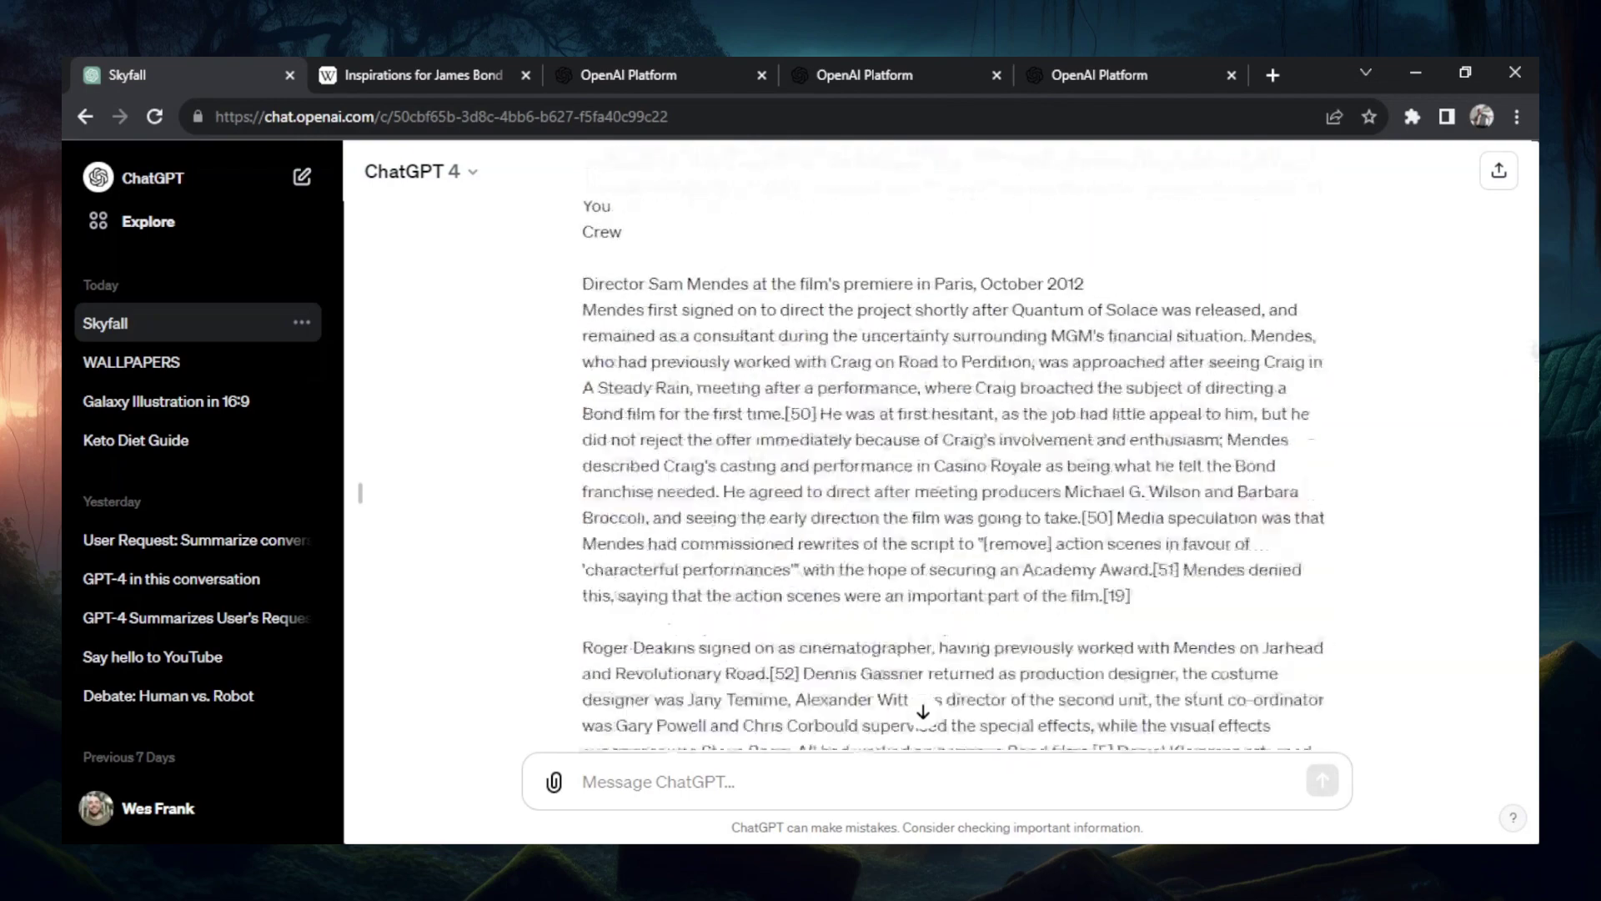
scroll(955, 458, up, 20)
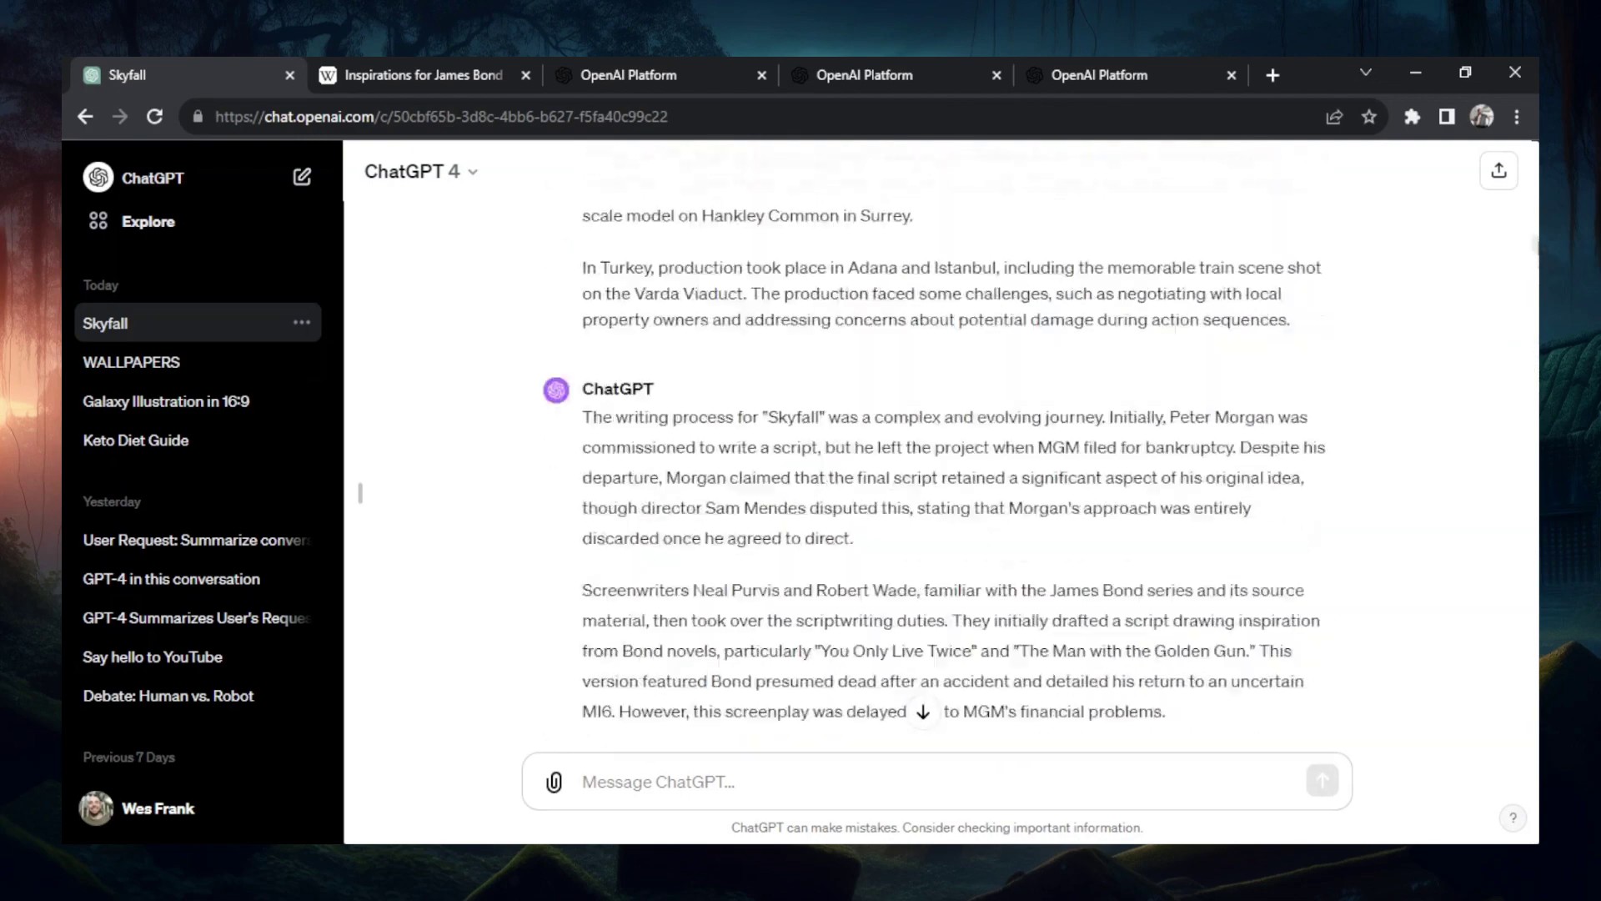
scroll(955, 458, up, 20)
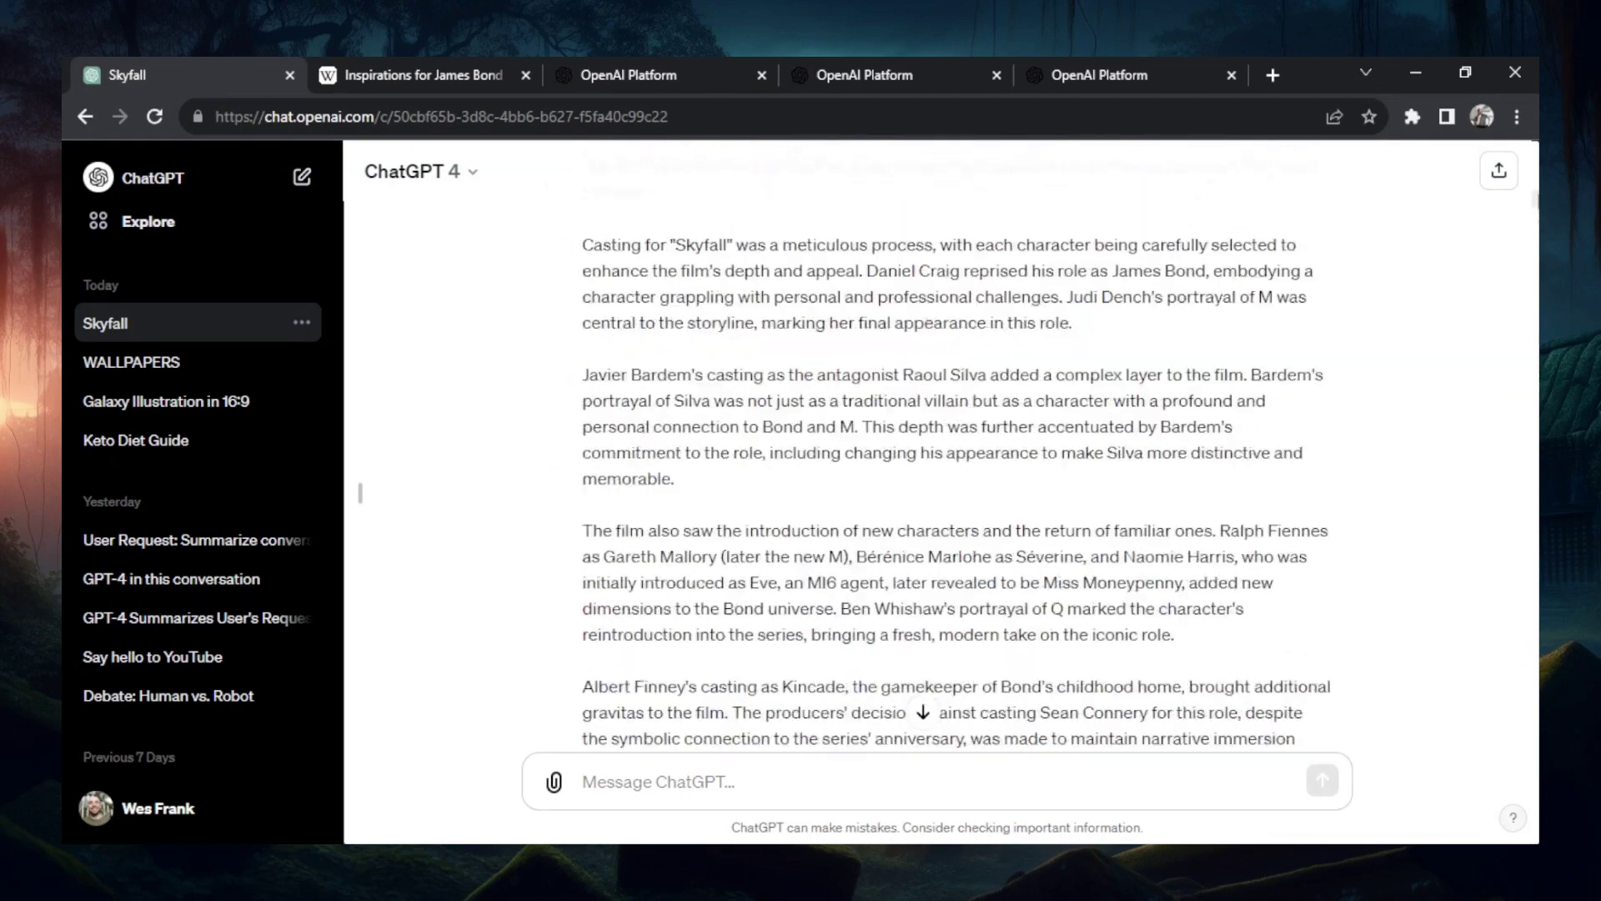
scroll(954, 459, up, 20)
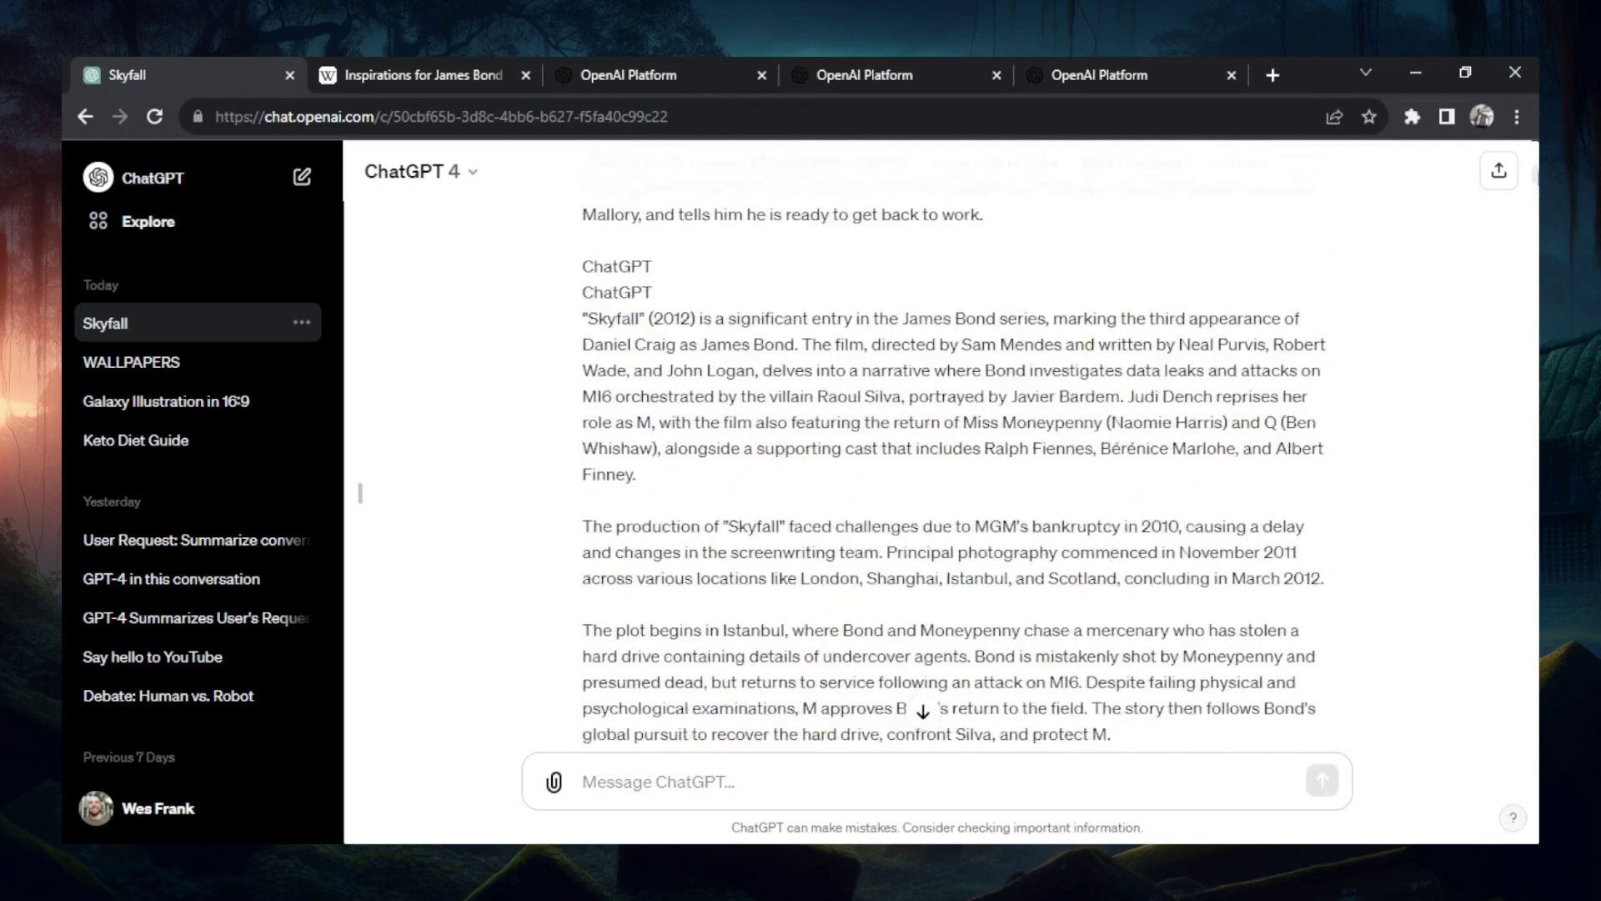
click(923, 711)
click(700, 781)
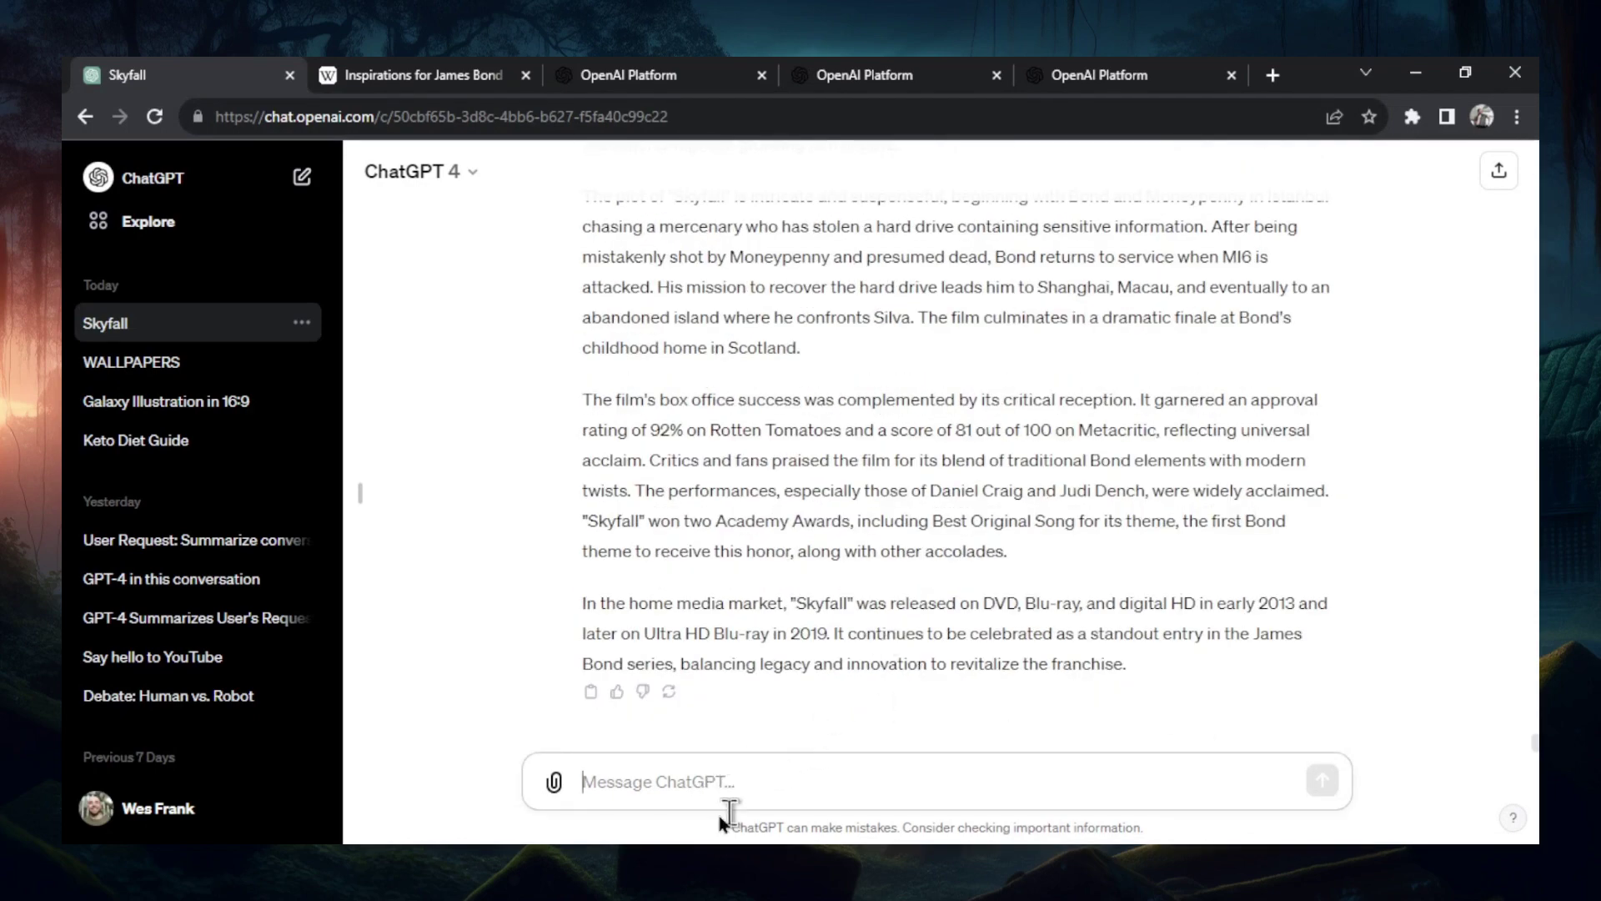